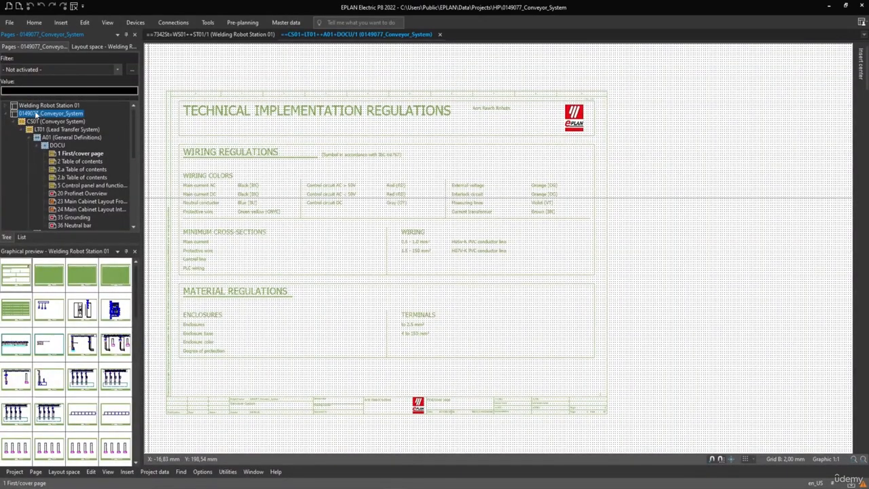
Step: Review the page structure of Welding Robot Station 01, collapse it, and preview the First/cover page of 0149077_Conveyor_System
{"action": "left_click", "coordinate": [22, 107]}
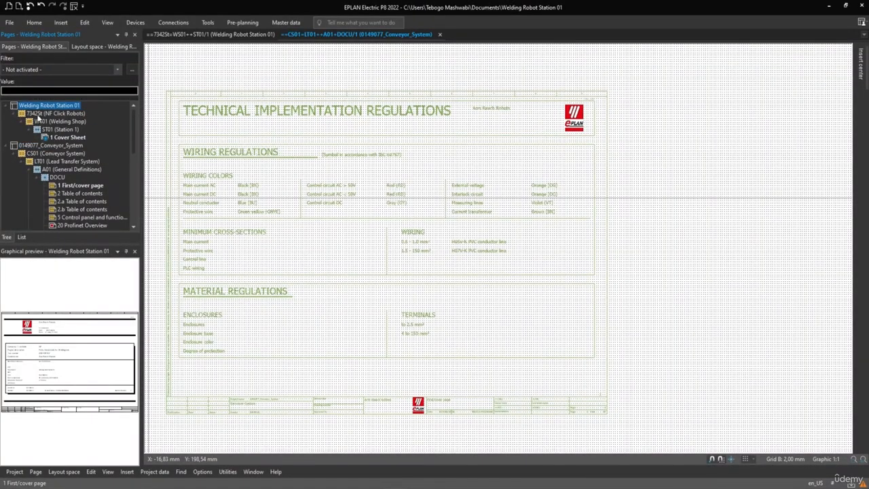
{"action": "left_click", "coordinate": [7, 106]}
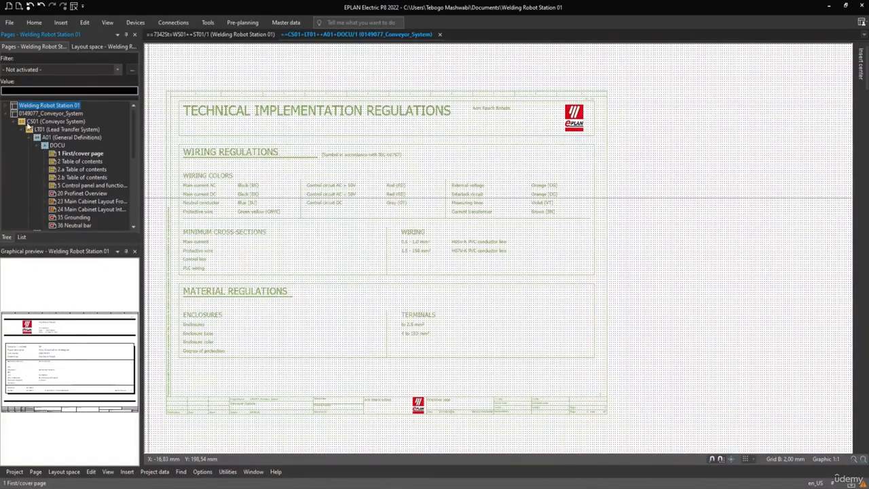
{"action": "left_click", "coordinate": [75, 154]}
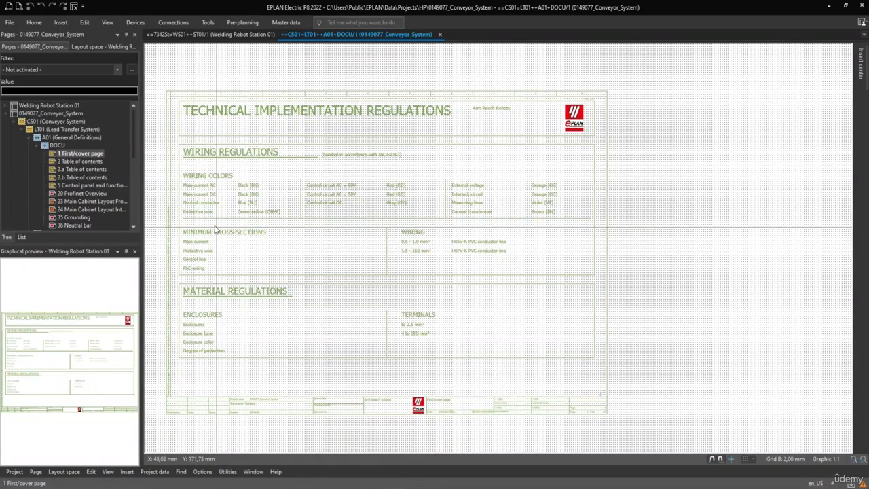
Step: Examine the pages and function groups under LT01 (Lead Transfer System) in the 0149077_Conveyor_System page tree
{"action": "scroll", "coordinate": [59, 164], "scroll_direction": "down", "scroll_amount": 10}
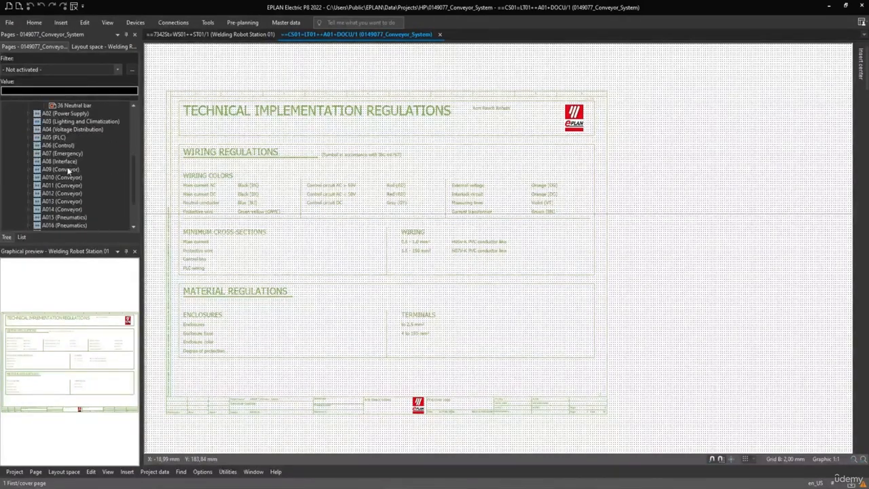
{"action": "scroll", "coordinate": [57, 229], "scroll_direction": "up", "scroll_amount": 10}
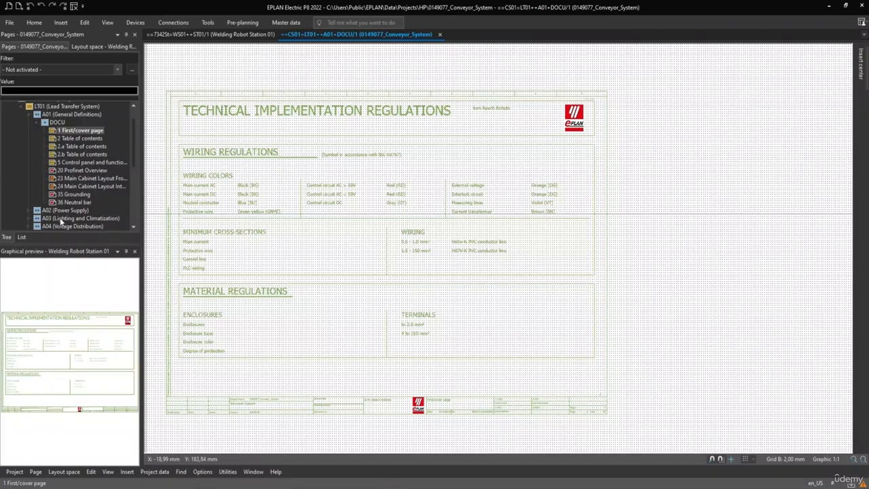
{"action": "scroll", "coordinate": [60, 226], "scroll_direction": "up", "scroll_amount": 1}
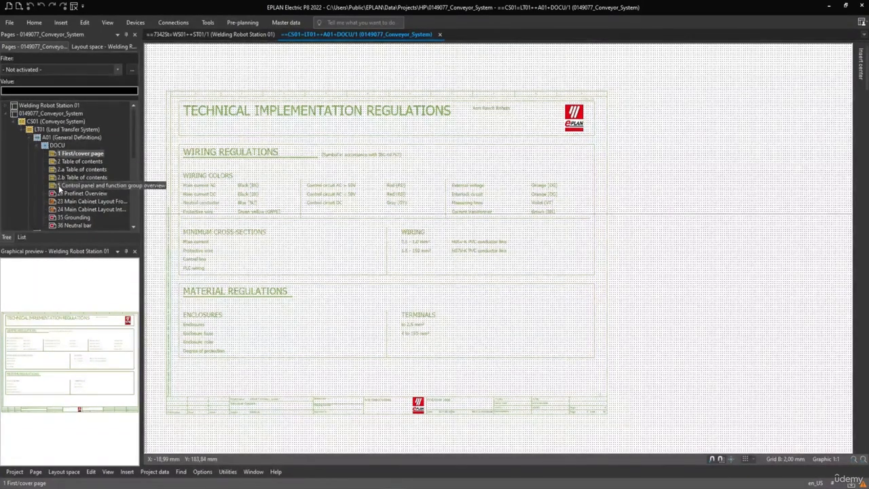
{"action": "left_click", "coordinate": [74, 154]}
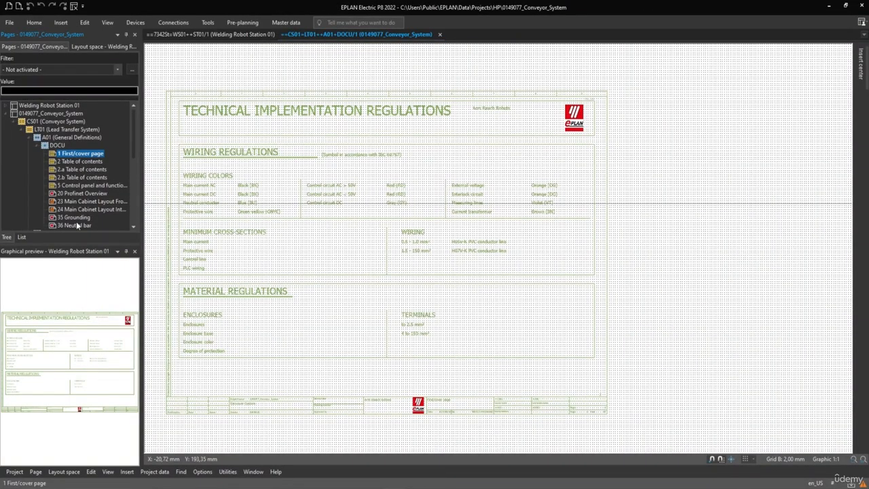
{"action": "scroll", "coordinate": [76, 218], "scroll_direction": "down", "scroll_amount": 2}
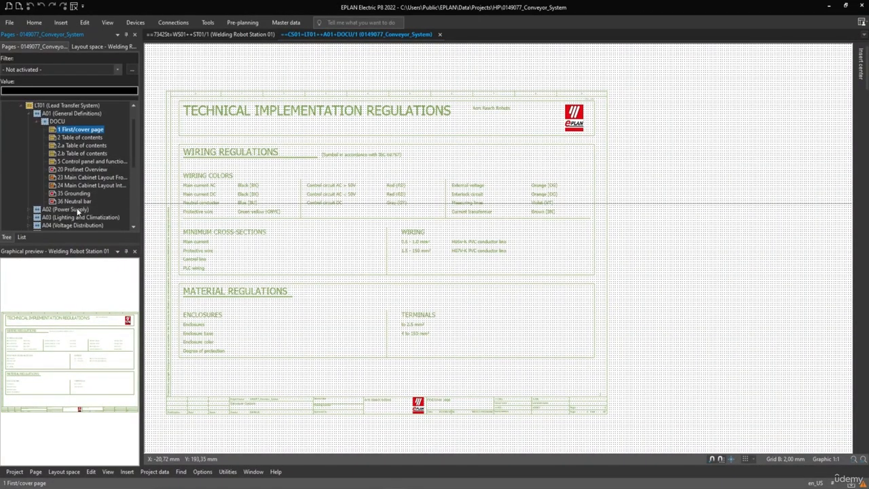
{"action": "scroll", "coordinate": [78, 212], "scroll_direction": "up", "scroll_amount": 3}
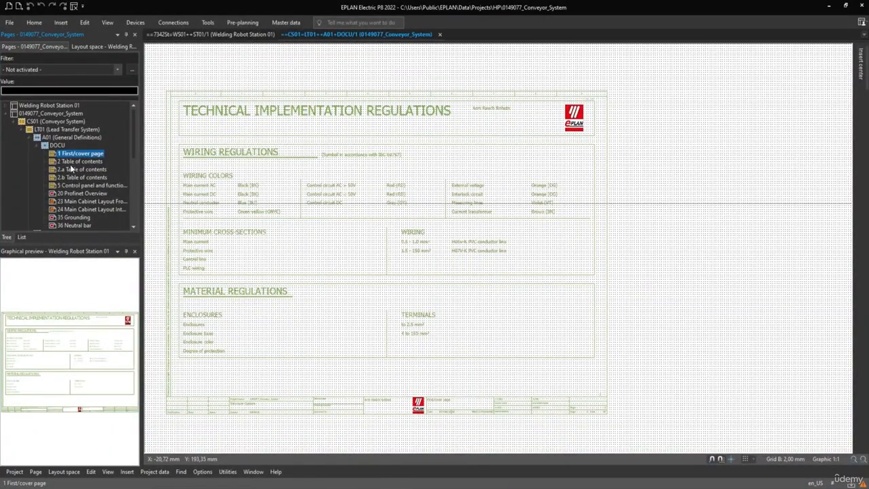
{"action": "scroll", "coordinate": [72, 169], "scroll_direction": "down", "scroll_amount": 2}
{"action": "scroll", "coordinate": [71, 169], "scroll_direction": "up", "scroll_amount": 2}
Step: Preview the Cover Sheet page of Welding Robot Station 01 and collapse that project's page tree again
{"action": "left_click", "coordinate": [4, 107]}
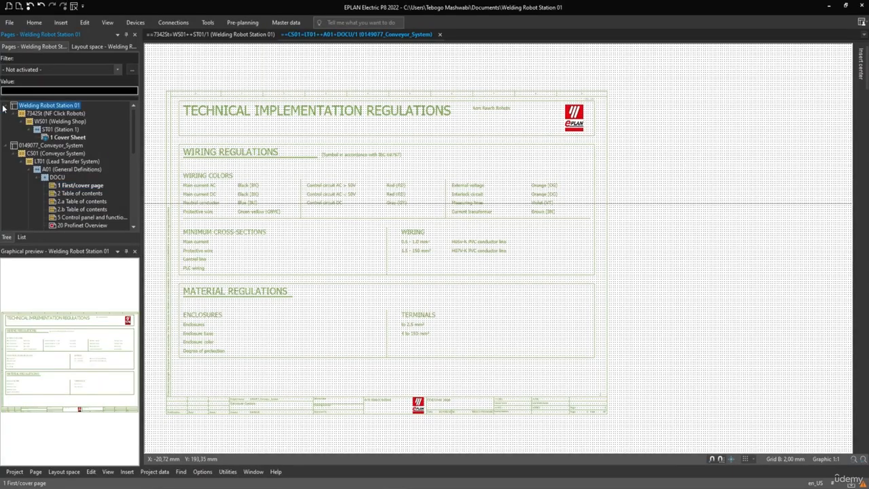
{"action": "left_click", "coordinate": [48, 137]}
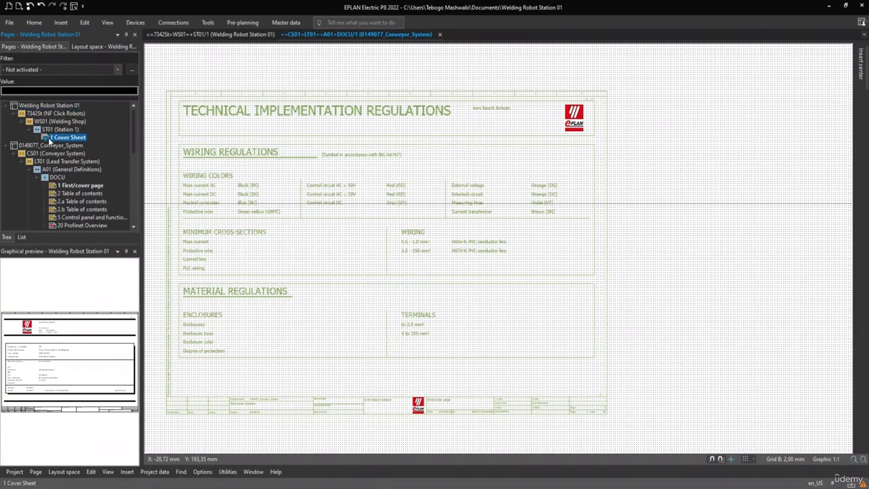
{"action": "left_click", "coordinate": [6, 106]}
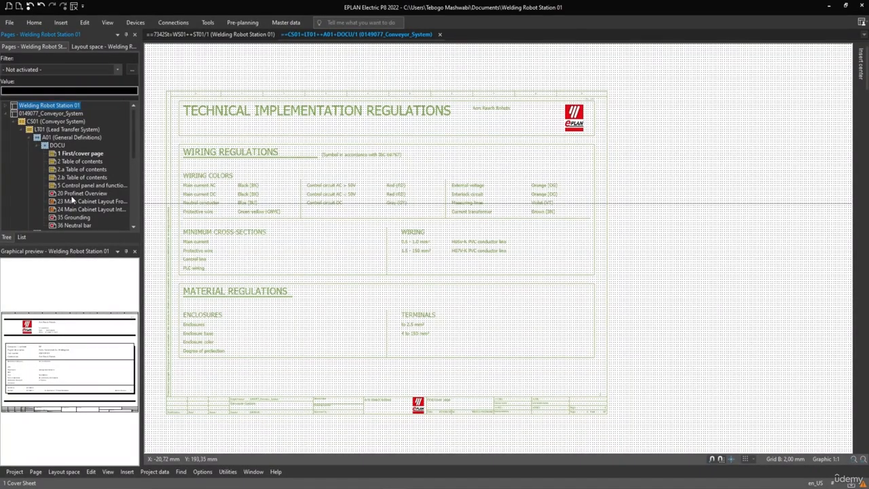
Step: Open the Devices navigator and expand the 0149077_Conveyor_System project in it
{"action": "left_click", "coordinate": [109, 23]}
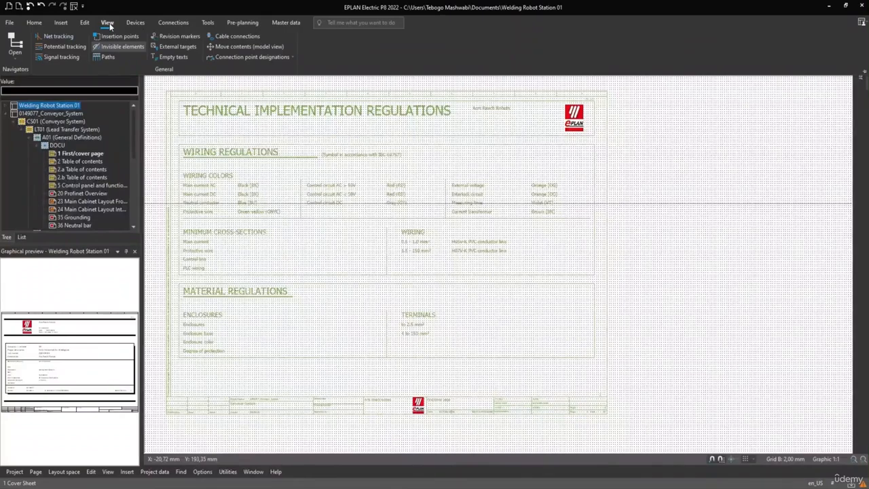
{"action": "left_click", "coordinate": [15, 60]}
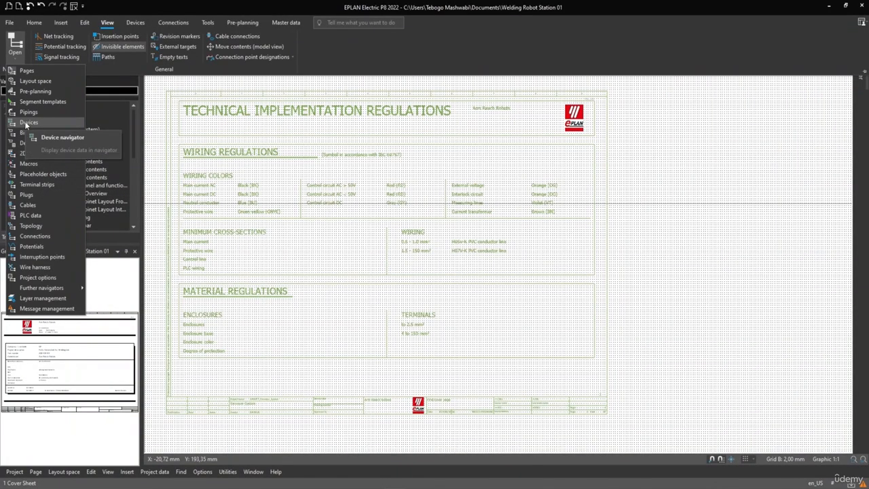
{"action": "left_click", "coordinate": [26, 123]}
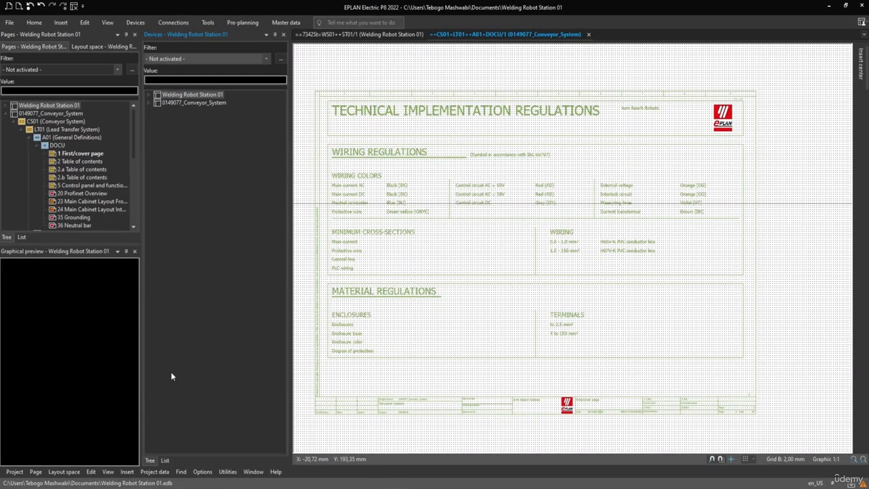
{"action": "left_click", "coordinate": [149, 103]}
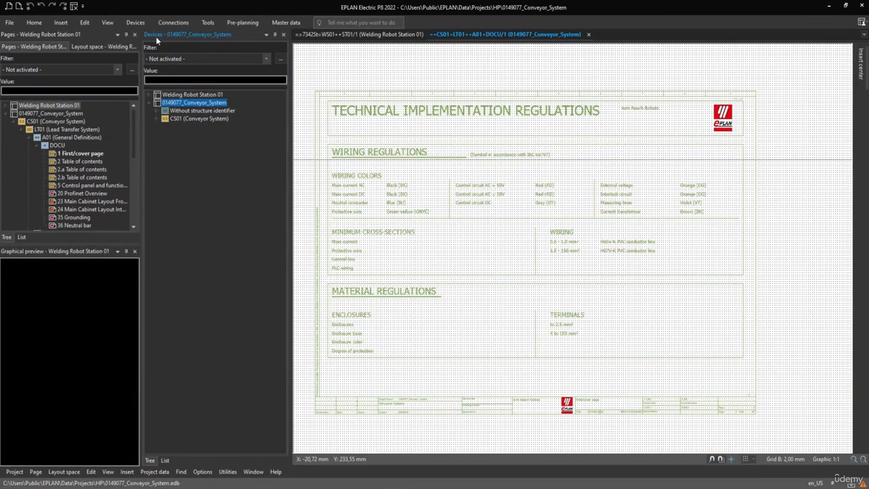
Step: Open the Cables navigator beside the Devices navigator and widen it
{"action": "left_click", "coordinate": [109, 22]}
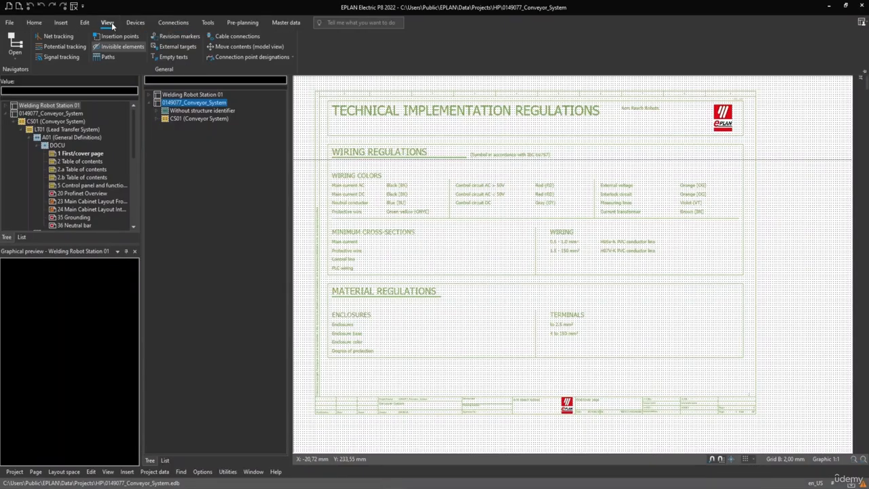
{"action": "left_click", "coordinate": [20, 55]}
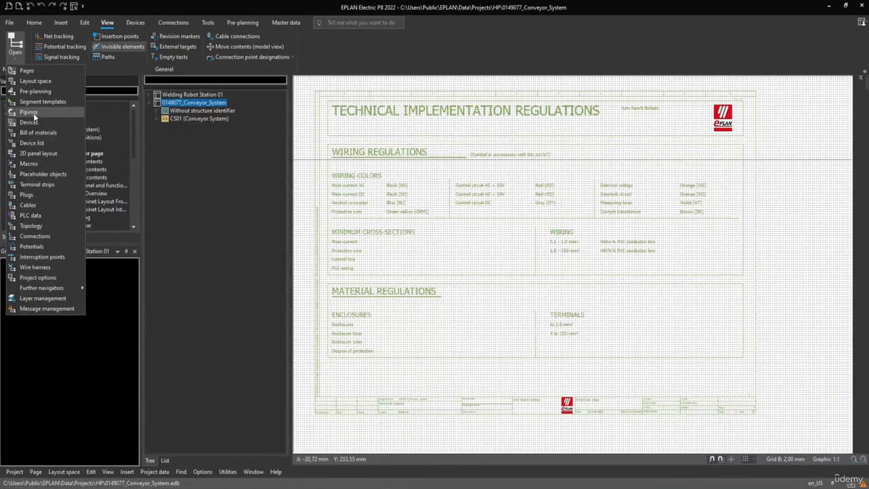
{"action": "mouse_move", "coordinate": [33, 114]}
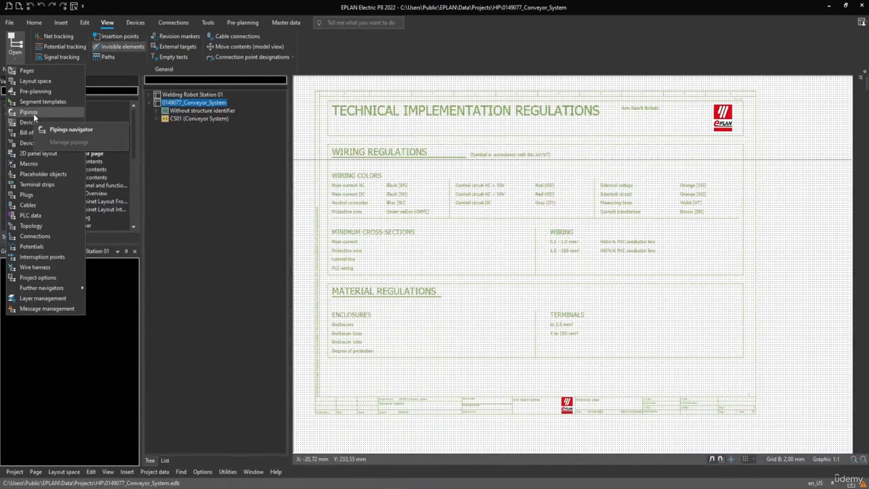
{"action": "left_click", "coordinate": [20, 207]}
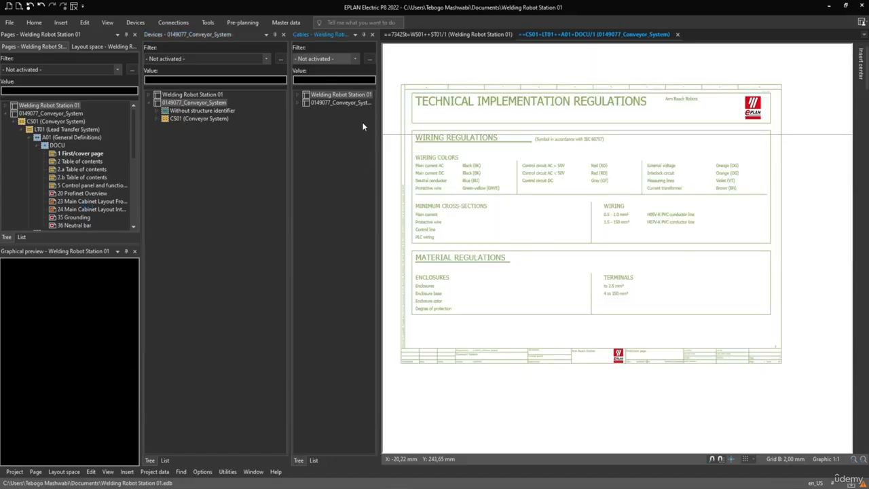
{"action": "left_click_drag", "start_coordinate": [378, 124], "coordinate": [454, 124]}
Step: Expand CS01 (Conveyor System) under 0149077_Conveyor_System in the Cables navigator and look through its cables
{"action": "left_click", "coordinate": [299, 104]}
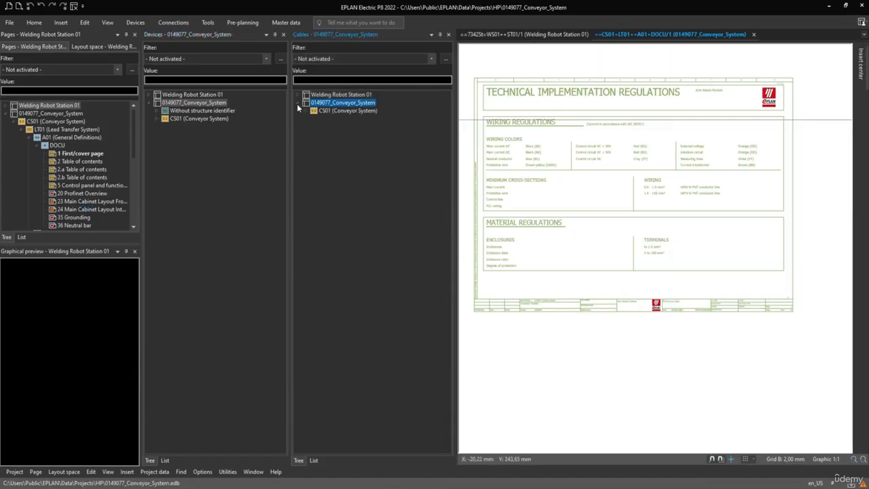
{"action": "left_click", "coordinate": [304, 111]}
{"action": "left_click", "coordinate": [347, 111]}
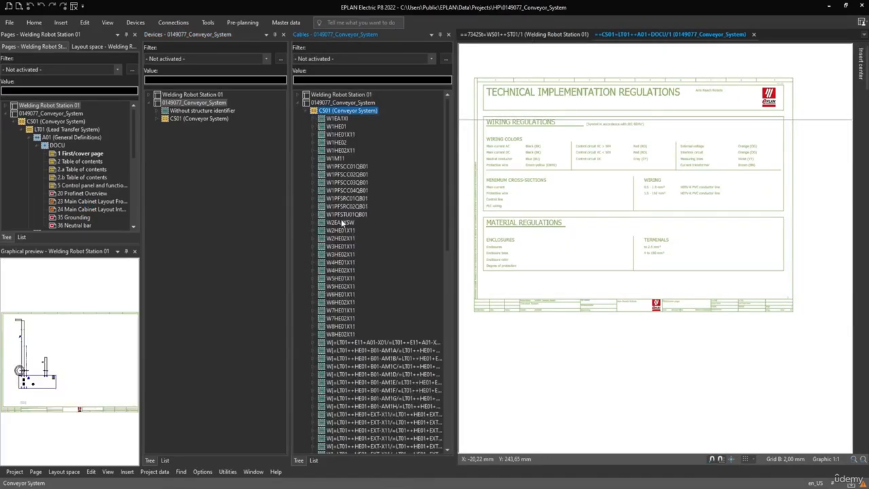
{"action": "scroll", "coordinate": [346, 216], "scroll_direction": "down", "scroll_amount": 3}
{"action": "scroll", "coordinate": [348, 265], "scroll_direction": "down", "scroll_amount": 10}
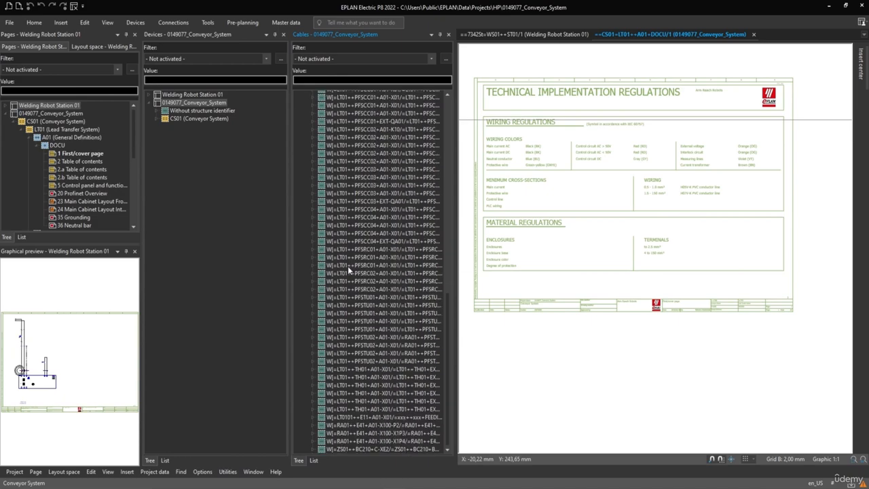
{"action": "scroll", "coordinate": [349, 266], "scroll_direction": "up", "scroll_amount": 15}
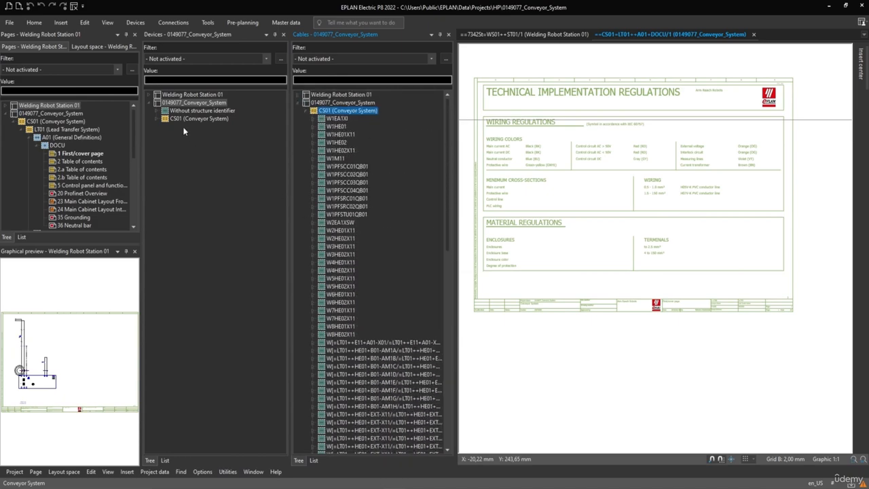
Step: Expand CS01 (Conveyor System) in the Devices navigator and look through its devices
{"action": "left_click", "coordinate": [157, 120]}
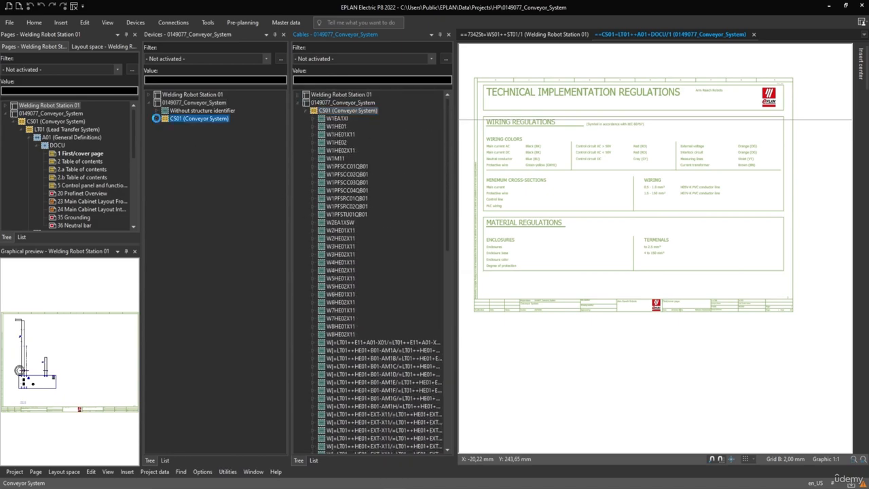
{"action": "scroll", "coordinate": [187, 158], "scroll_direction": "down", "scroll_amount": 10}
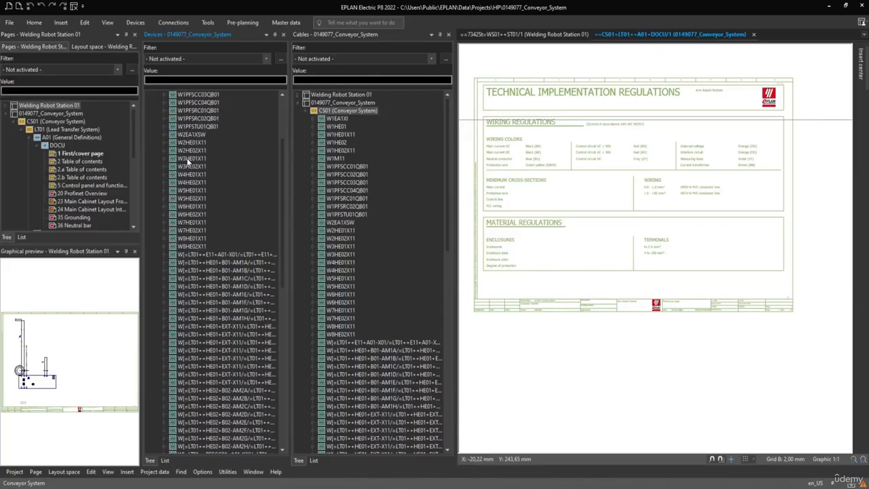
{"action": "scroll", "coordinate": [188, 163], "scroll_direction": "down", "scroll_amount": 10}
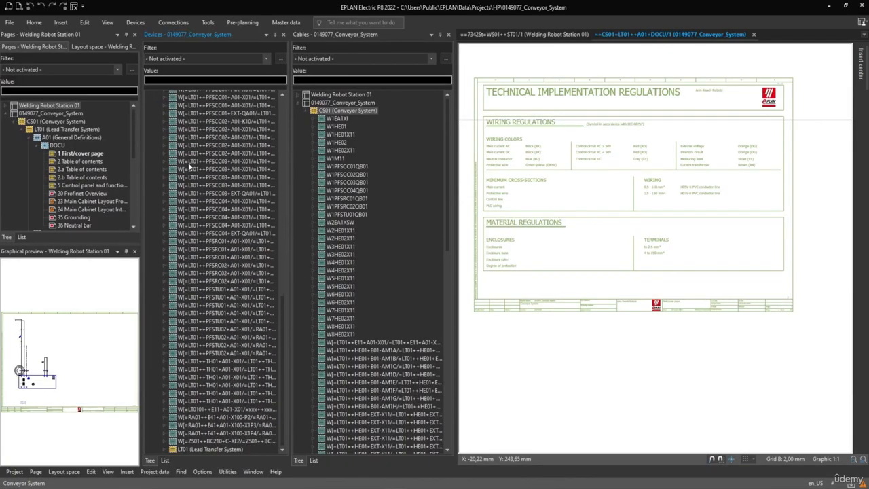
{"action": "scroll", "coordinate": [189, 162], "scroll_direction": "up", "scroll_amount": 15}
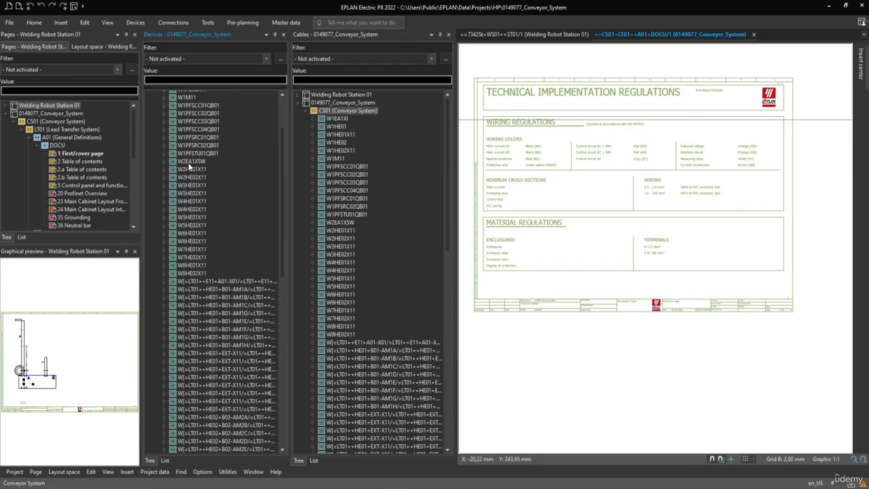
{"action": "scroll", "coordinate": [188, 162], "scroll_direction": "up", "scroll_amount": 3}
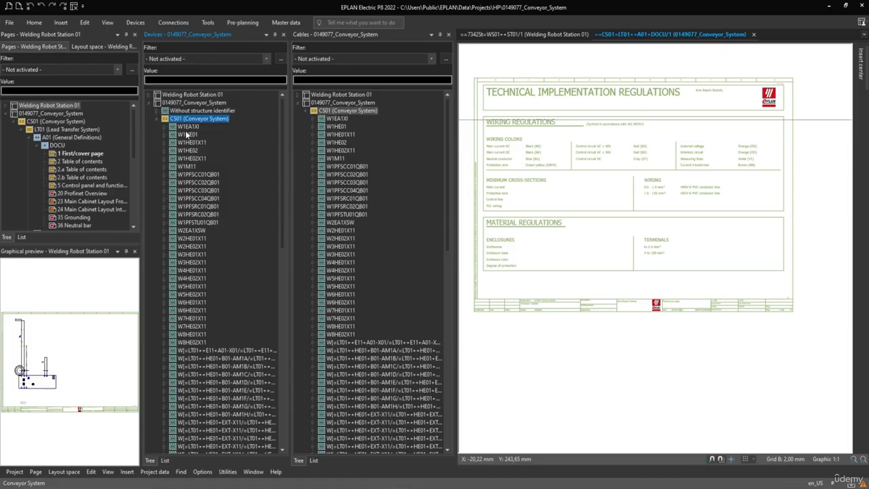
Step: Open the PLC navigator beside the Cables navigator
{"action": "left_click", "coordinate": [135, 22]}
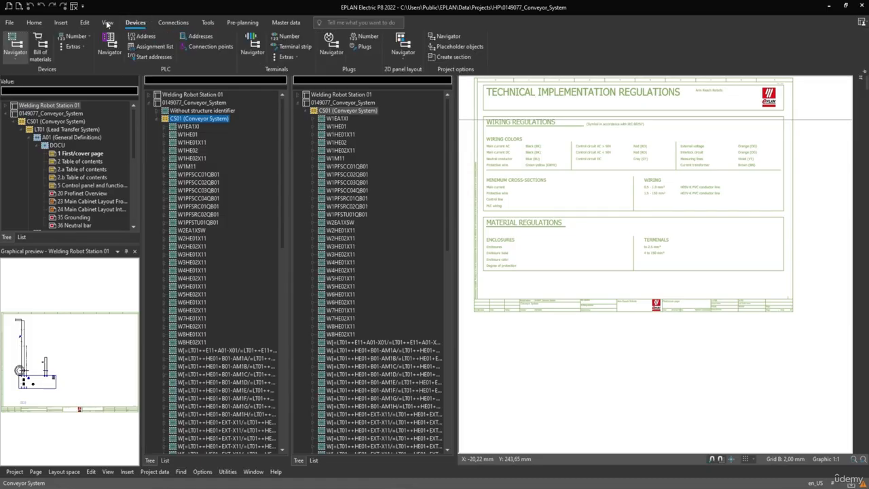
{"action": "left_click", "coordinate": [108, 22]}
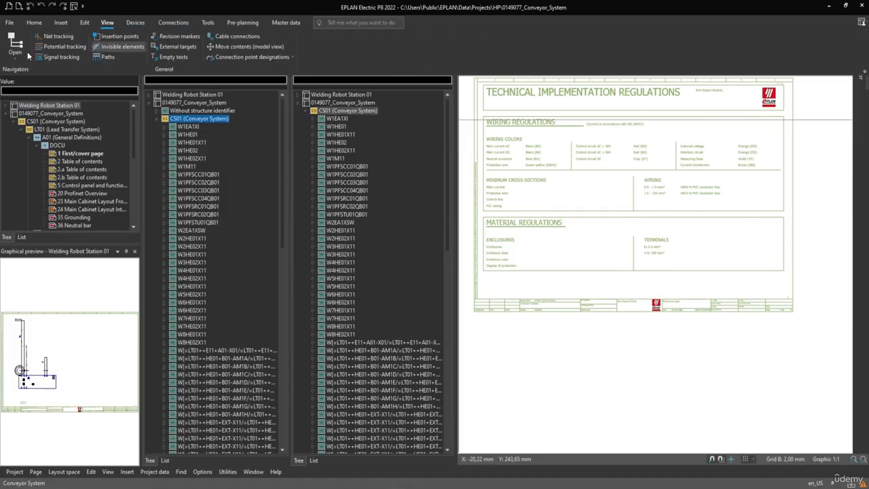
{"action": "left_click", "coordinate": [27, 52]}
{"action": "mouse_move", "coordinate": [27, 218]}
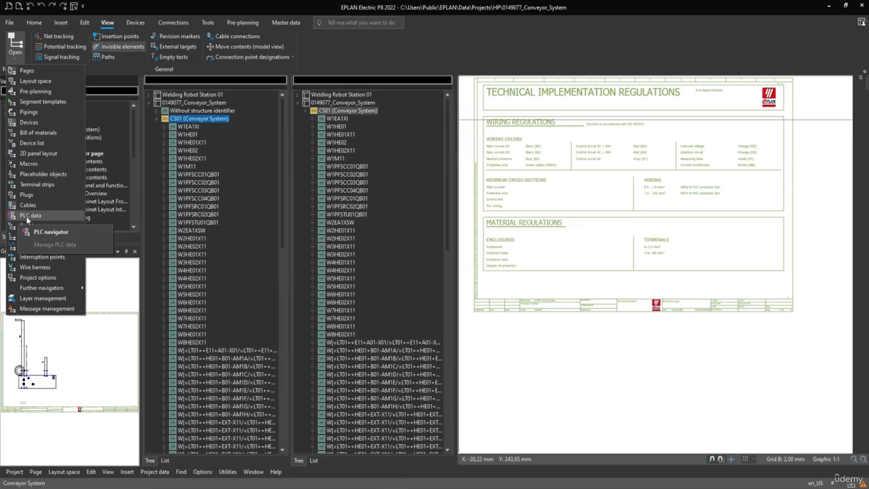
{"action": "left_click", "coordinate": [51, 231]}
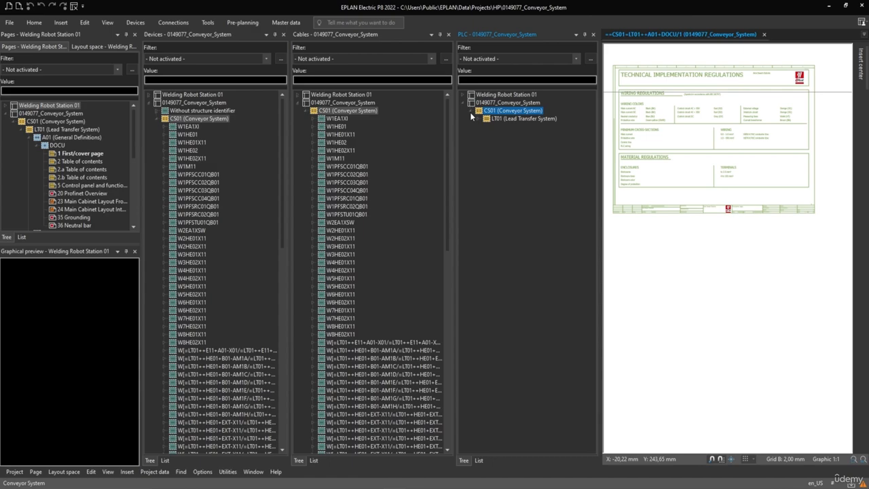
Step: Expand LT01 with its A01 (General Definitions) DOCU and A05 (PLC) A01 branches in the PLC navigator and look through the PLC boxes
{"action": "left_click", "coordinate": [481, 120]}
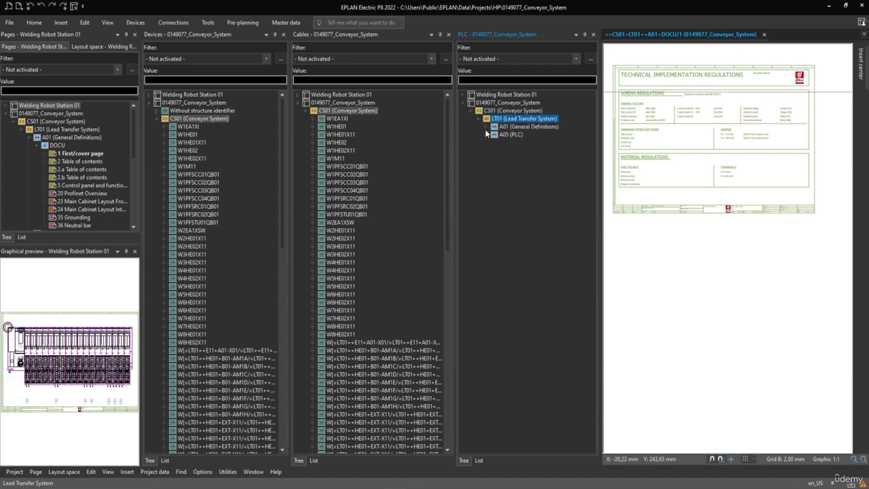
{"action": "left_click", "coordinate": [486, 128]}
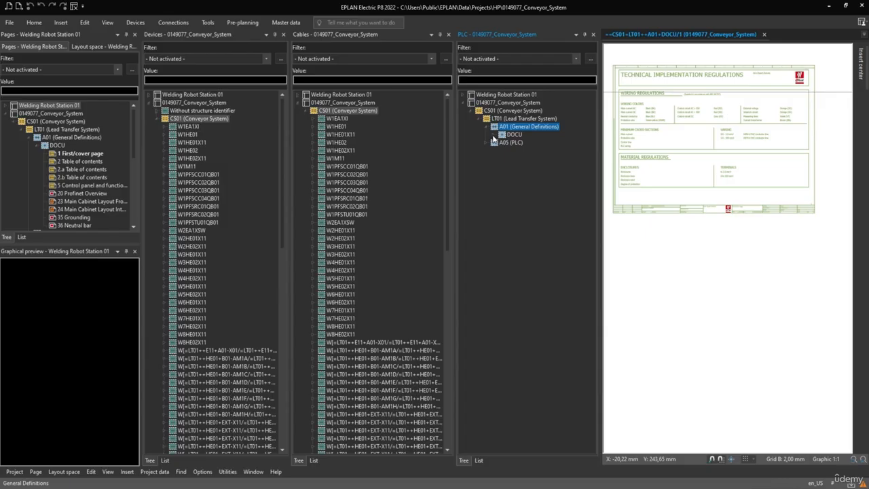
{"action": "left_click", "coordinate": [495, 135]}
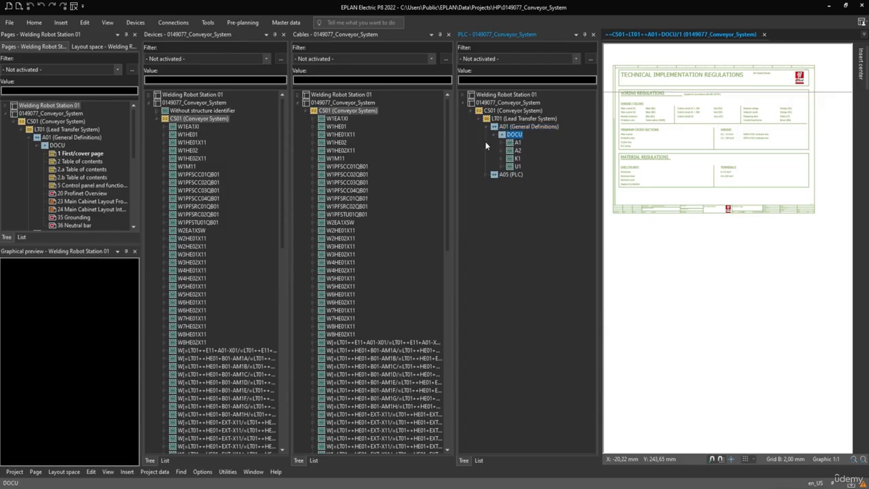
{"action": "left_click", "coordinate": [486, 174]}
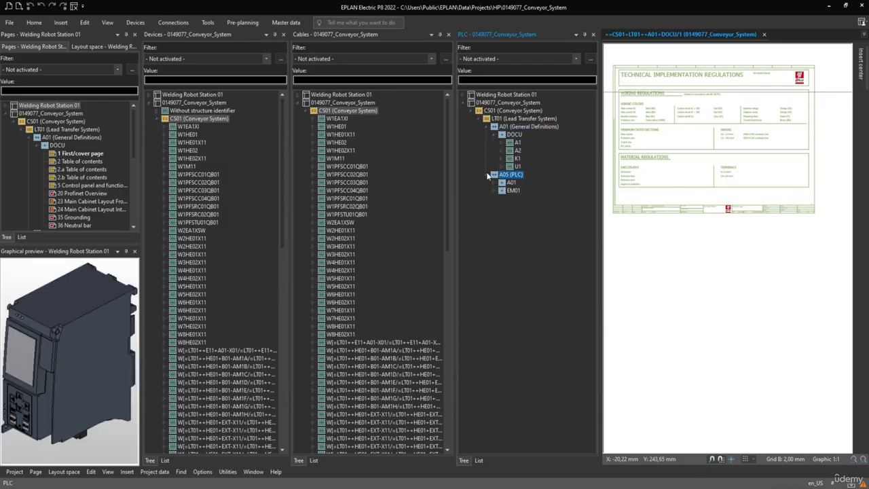
{"action": "left_click", "coordinate": [494, 183]}
{"action": "scroll", "coordinate": [524, 244], "scroll_direction": "down", "scroll_amount": 2}
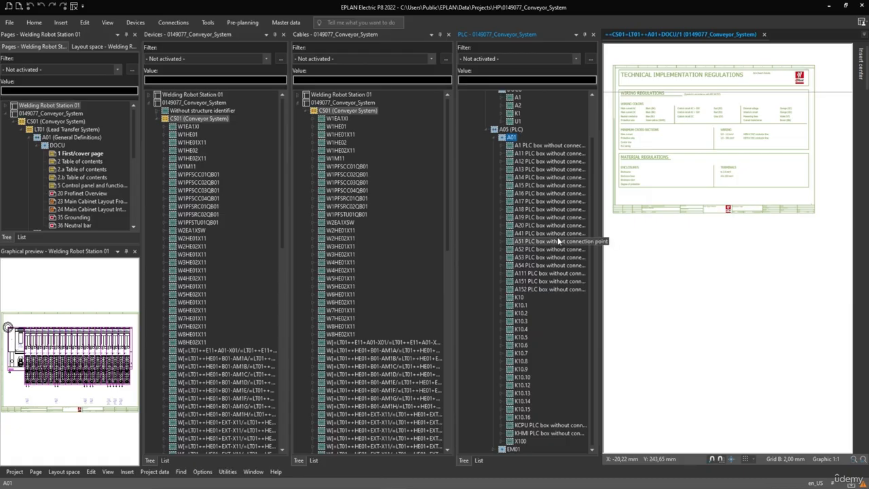
Step: Close the PLC and Devices navigators, keeping the Cables navigator open
{"action": "left_click", "coordinate": [593, 35]}
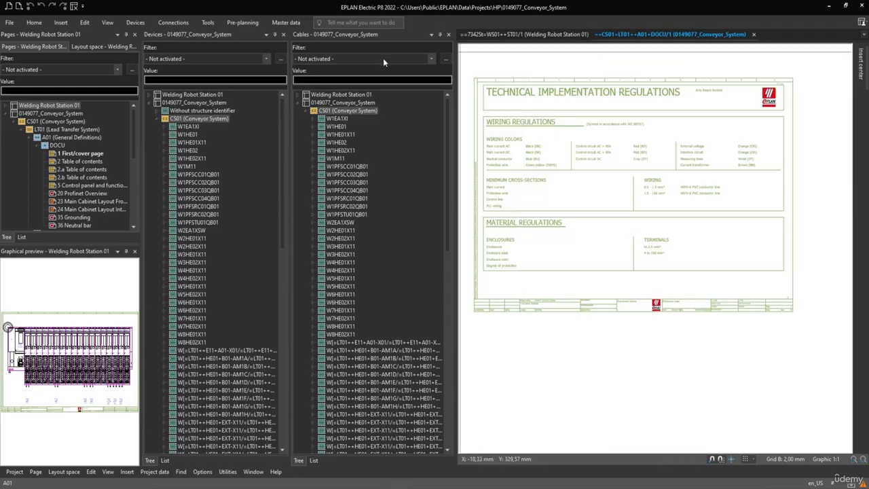
{"action": "left_click", "coordinate": [284, 34]}
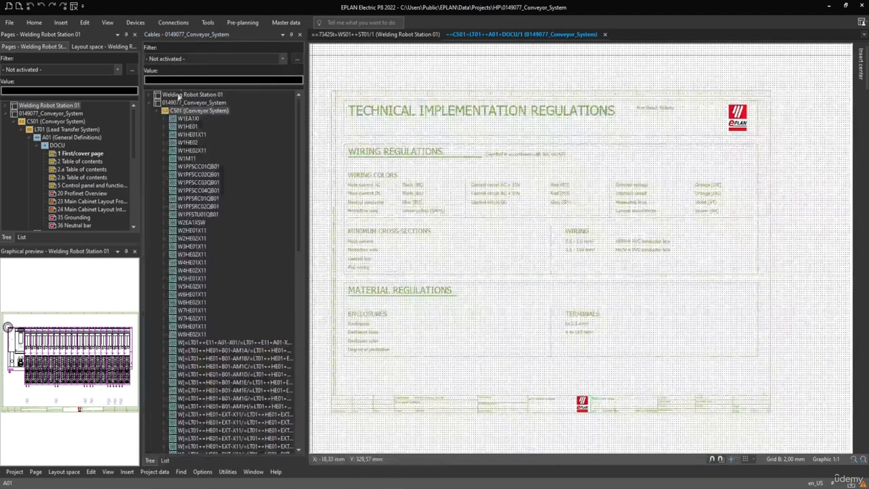
Step: Expand cable W1EA1XI in the Cables navigator and preview other cables such as W1HE02, W1PFSCC02QB01 and W1PFSRC02QB01
{"action": "left_click", "coordinate": [163, 118]}
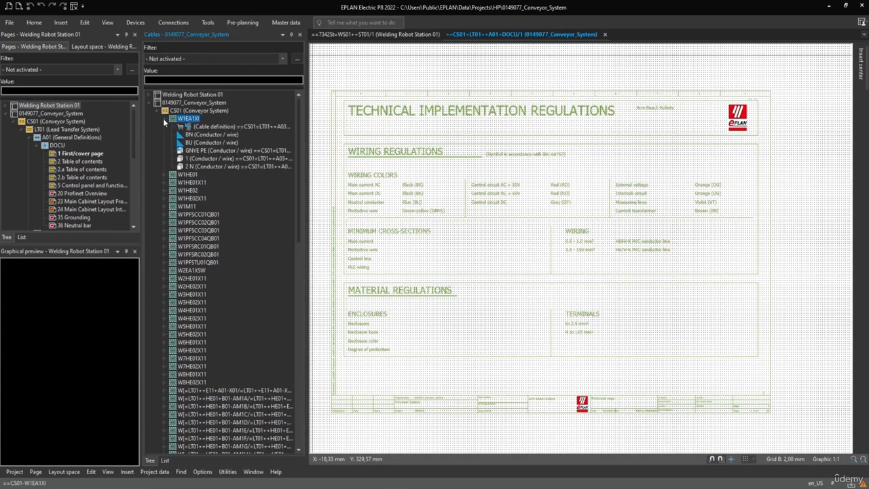
{"action": "left_click", "coordinate": [192, 183]}
{"action": "left_click", "coordinate": [193, 190]}
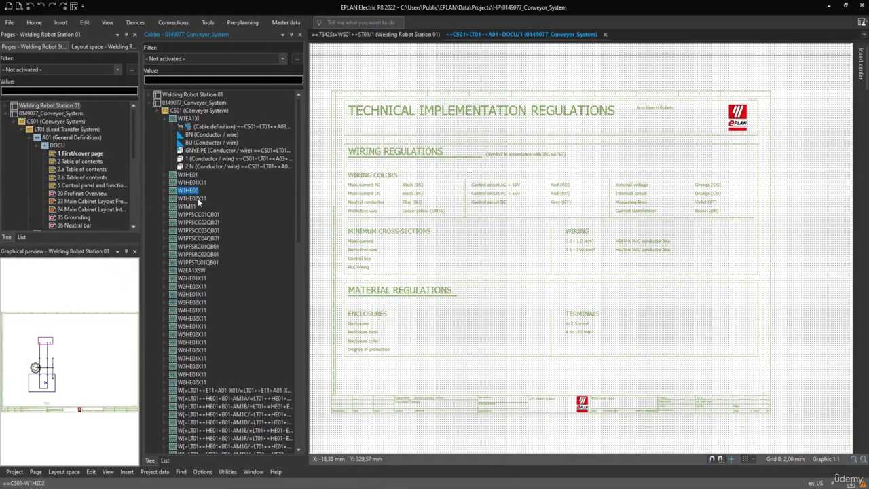
{"action": "left_click", "coordinate": [197, 198]}
{"action": "left_click", "coordinate": [200, 222]}
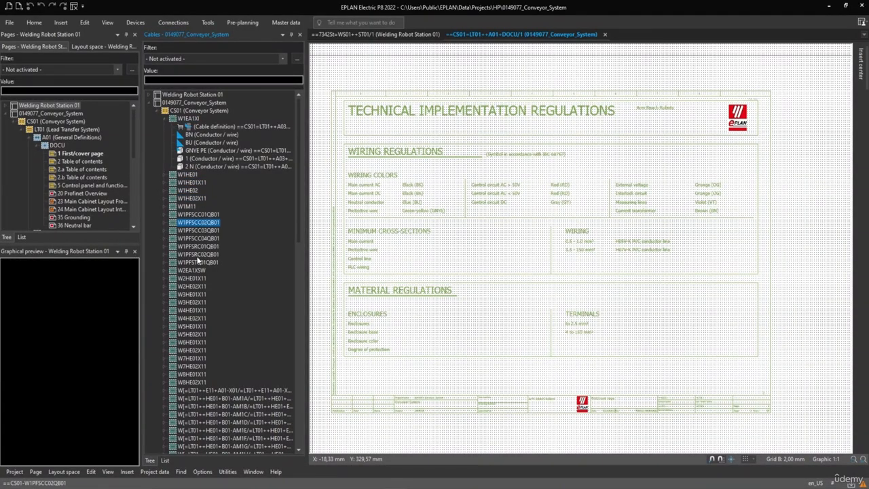
{"action": "left_click", "coordinate": [197, 254]}
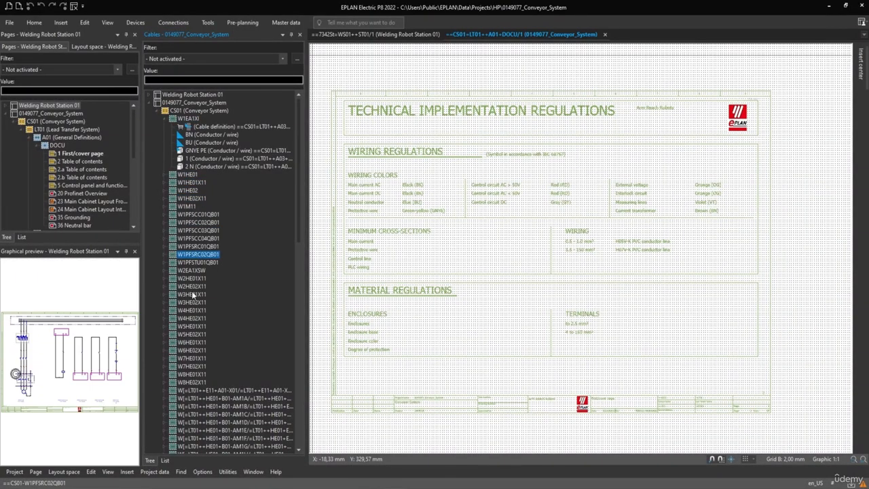
Step: Go to the graphic of cable W1EA1XI on its schematic page
{"action": "left_click", "coordinate": [188, 119]}
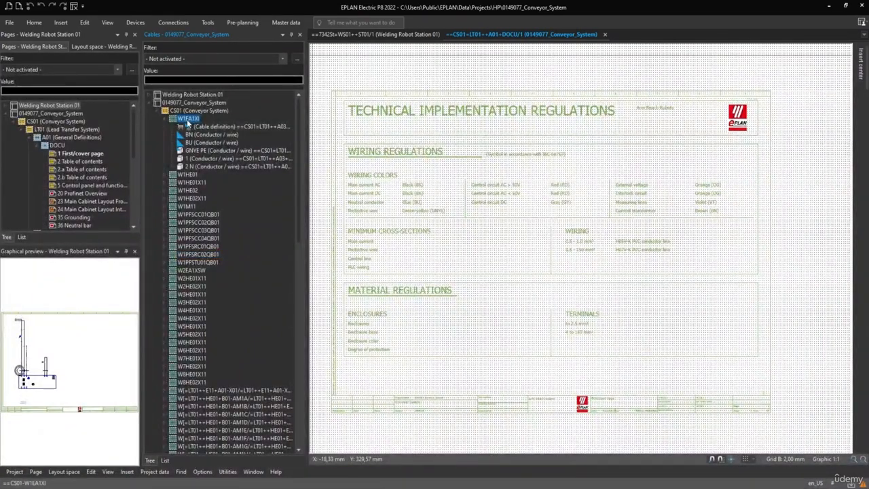
{"action": "right_click", "coordinate": [189, 121]}
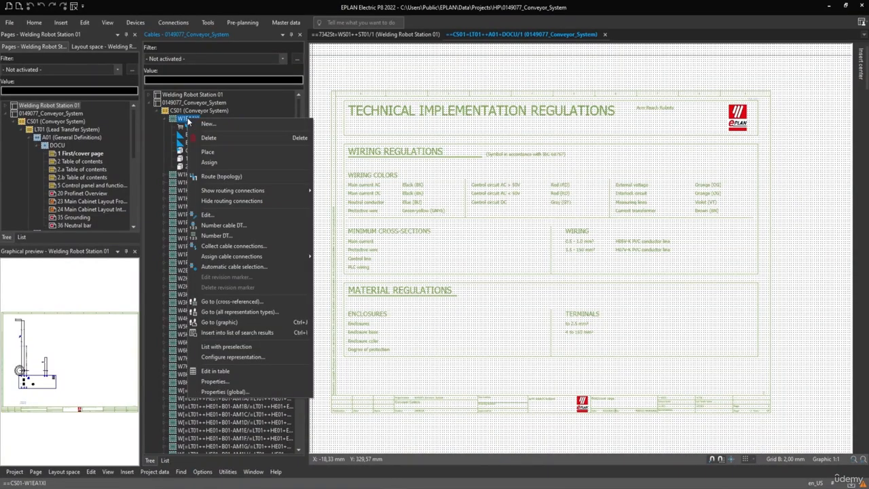
{"action": "left_click", "coordinate": [218, 323]}
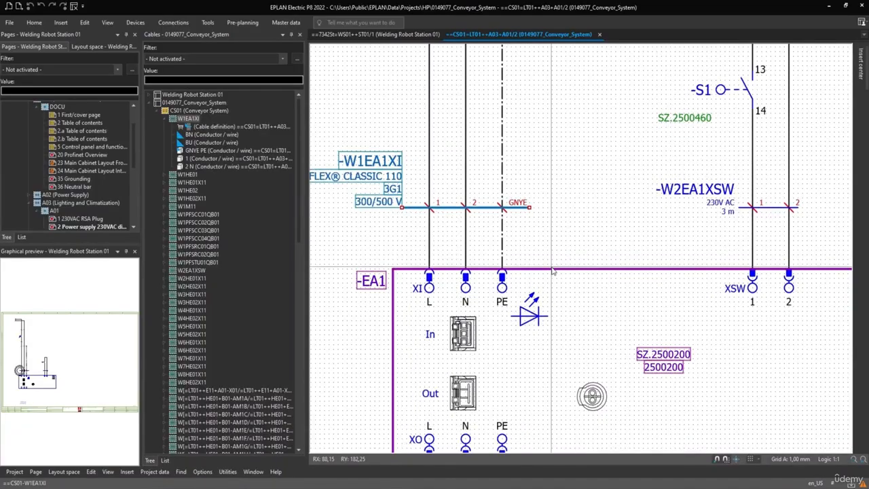
{"action": "scroll", "coordinate": [517, 272], "scroll_direction": "down", "scroll_amount": 2}
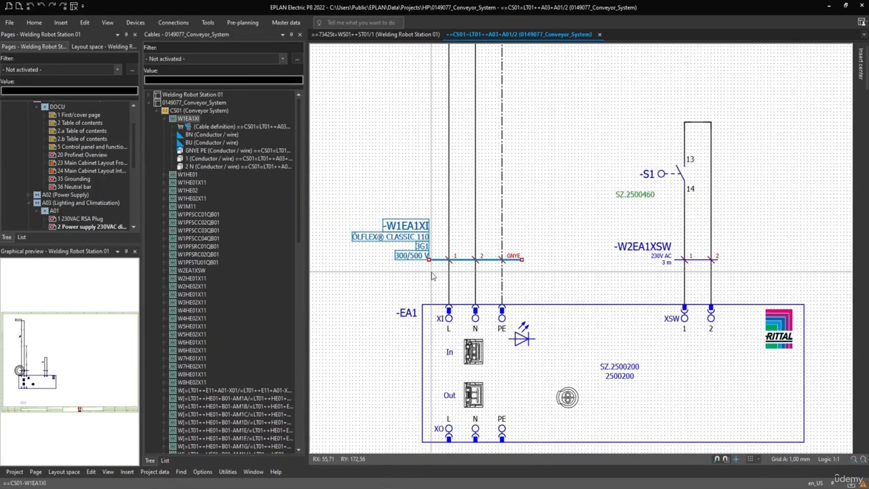
Step: Preview the BN, BU and 2 N conductors of cable W1EA1XI from the Cables navigator
{"action": "left_click", "coordinate": [193, 136]}
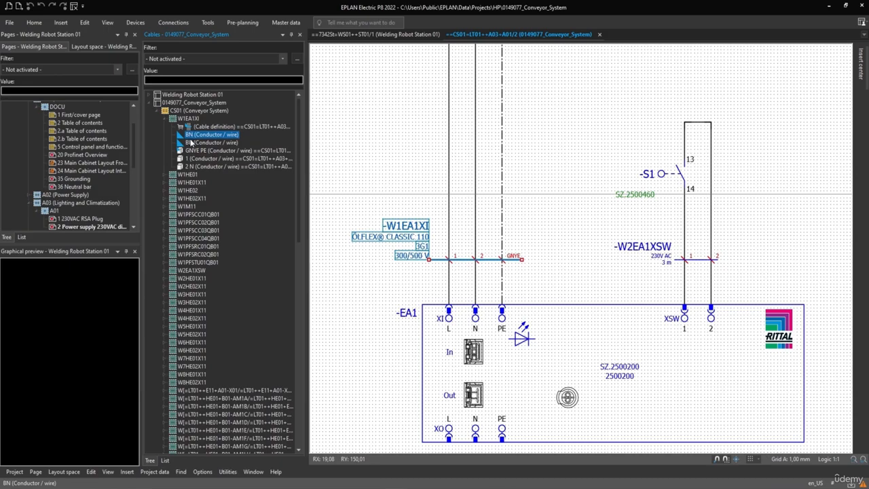
{"action": "left_click", "coordinate": [192, 143]}
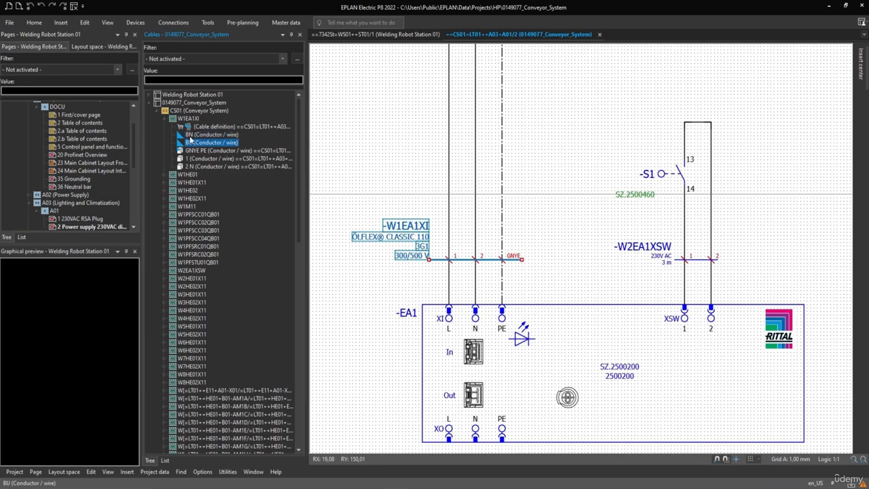
{"action": "left_click", "coordinate": [195, 135]}
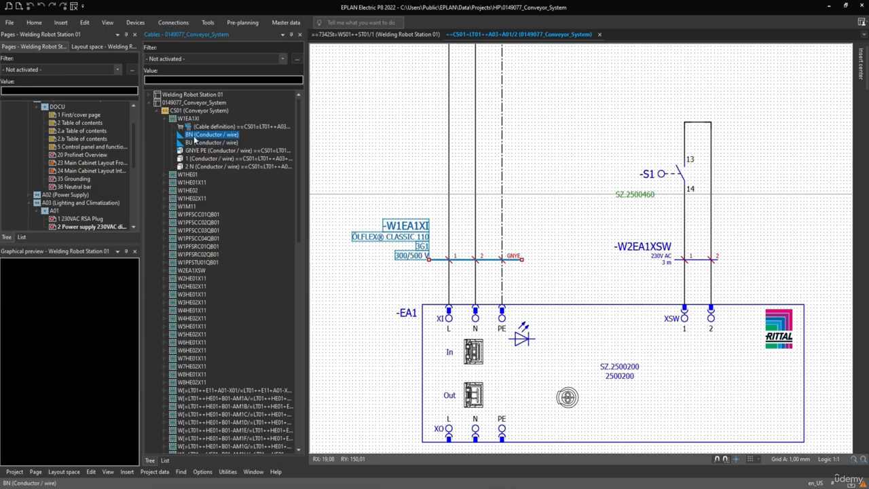
{"action": "left_click", "coordinate": [192, 166]}
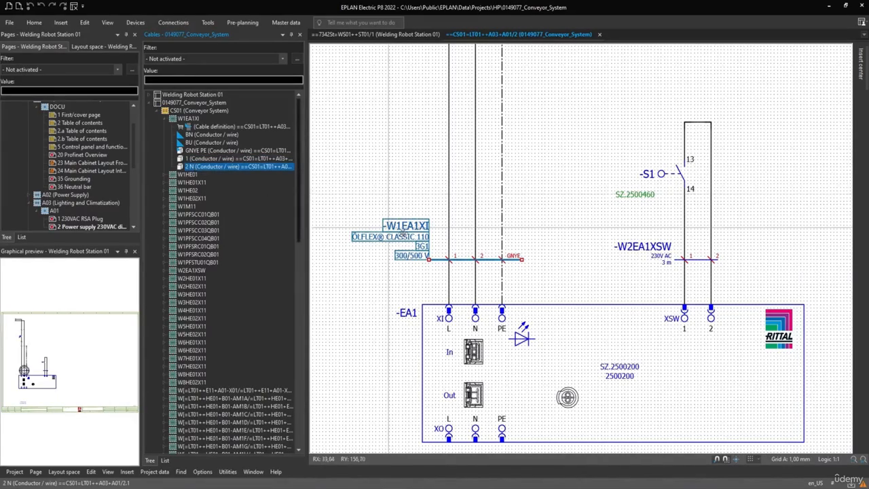
Step: Inspect the conductors of cable -W1EA1XI in the schematic and select conductors 1 and 2
{"action": "scroll", "coordinate": [493, 263], "scroll_direction": "up", "scroll_amount": 3}
{"action": "scroll", "coordinate": [492, 263], "scroll_direction": "up", "scroll_amount": 1}
{"action": "middle_click_drag", "start_coordinate": [493, 263], "coordinate": [424, 265]}
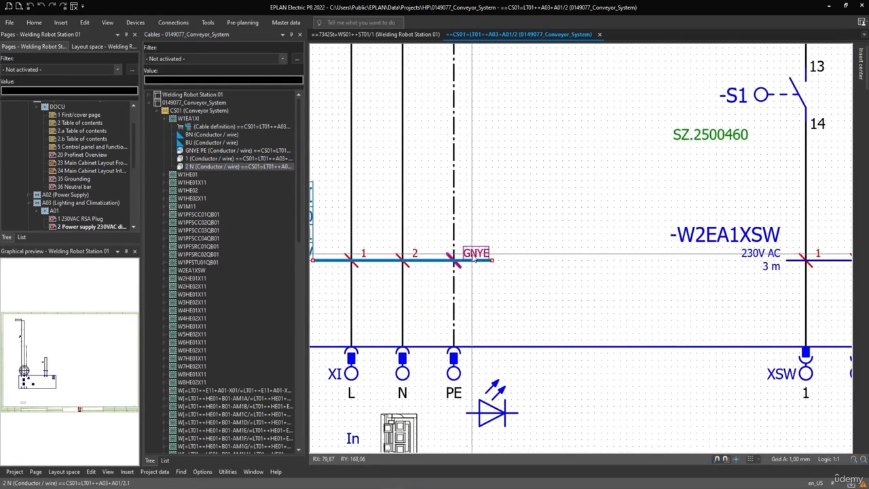
{"action": "scroll", "coordinate": [474, 257], "scroll_direction": "down", "scroll_amount": 1}
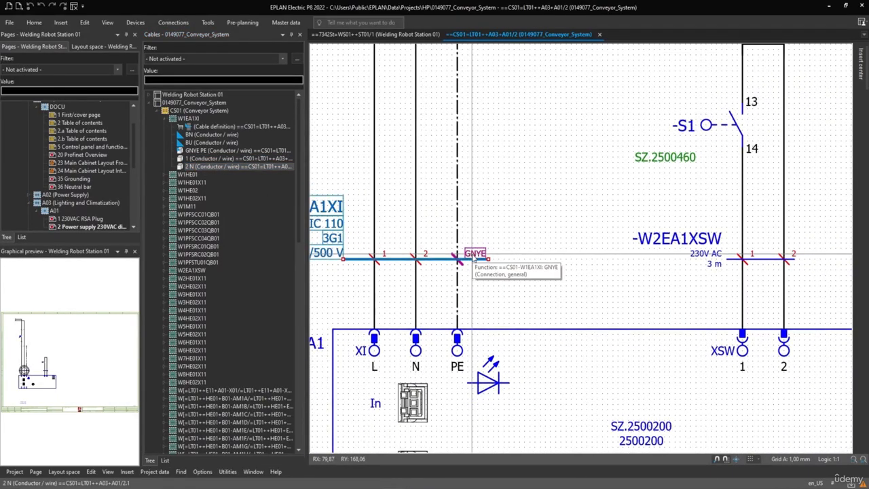
{"action": "left_click", "coordinate": [190, 166]}
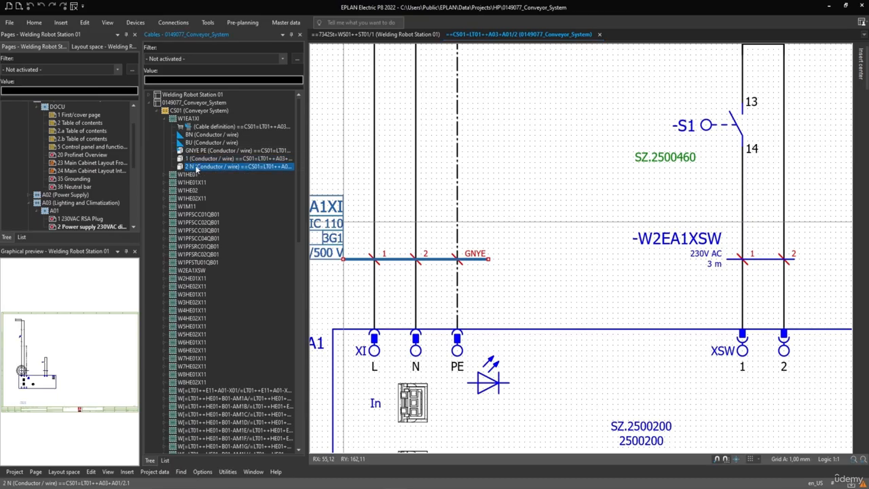
{"action": "left_click", "coordinate": [400, 250]}
{"action": "left_click_drag", "start_coordinate": [400, 248], "coordinate": [373, 248]}
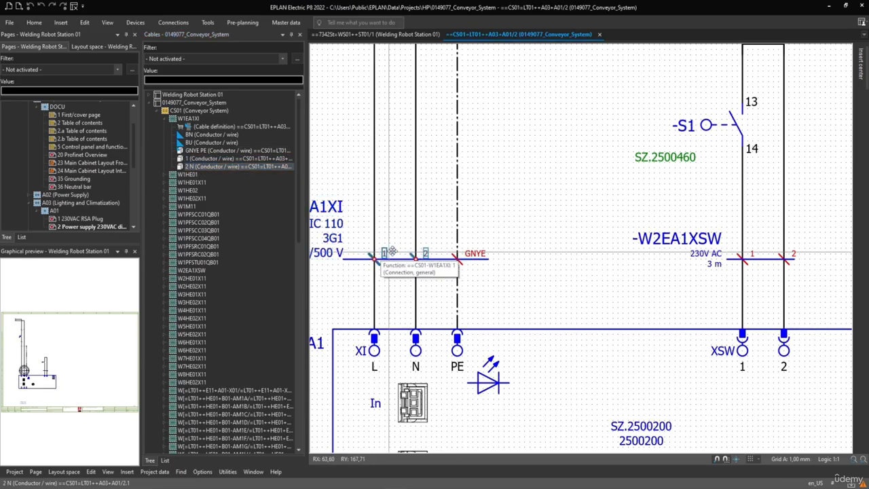
Step: Assign the unplaced BN conductor of W1EA1XI to conductor 1 on the L line of the cable
{"action": "left_click", "coordinate": [190, 135]}
{"action": "right_click", "coordinate": [190, 136]}
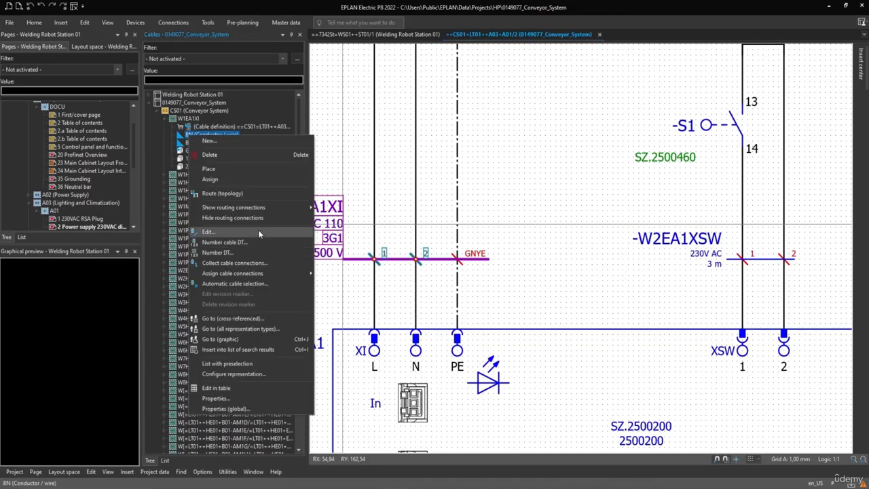
{"action": "left_click", "coordinate": [208, 180]}
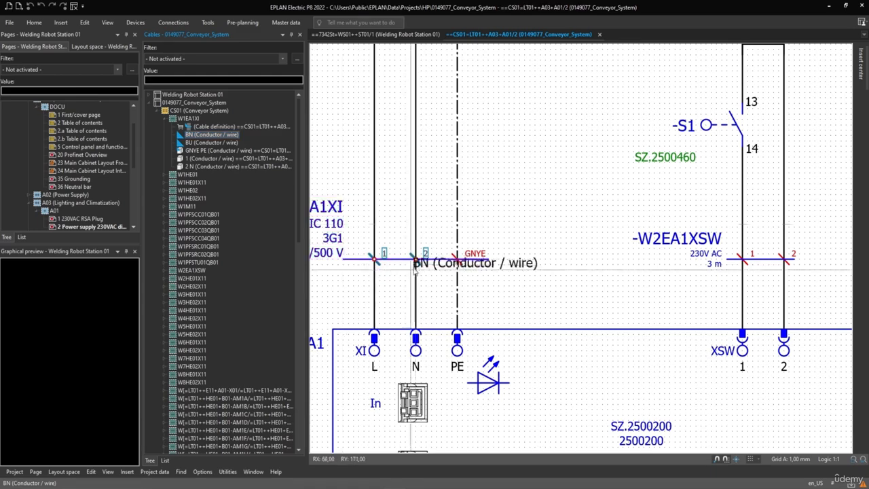
{"action": "left_click", "coordinate": [385, 258]}
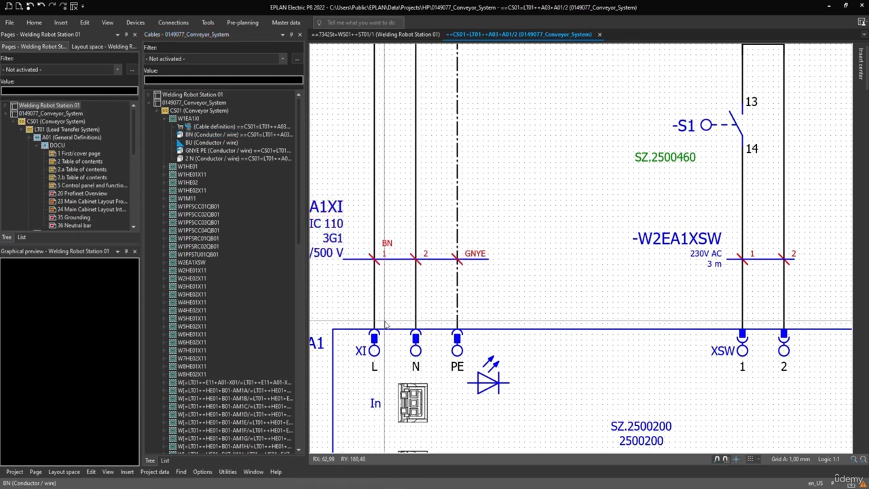
Step: Assign the unplaced BU conductor of W1EA1XI to conductor 2 on the N line and check the cable's conductor labels
{"action": "right_click", "coordinate": [188, 143]}
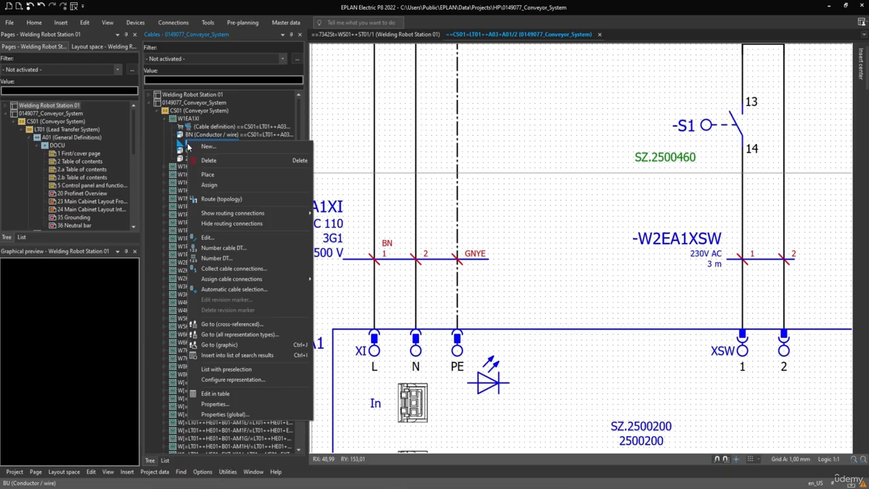
{"action": "left_click", "coordinate": [220, 188]}
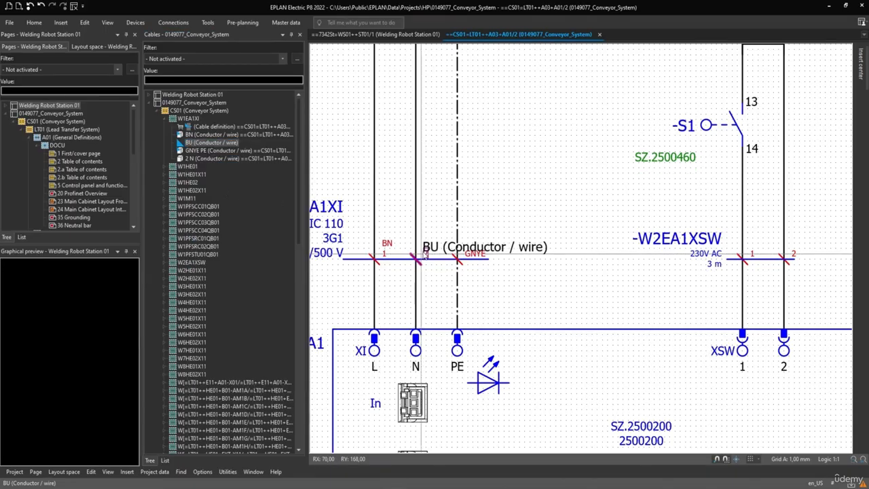
{"action": "left_click", "coordinate": [426, 254]}
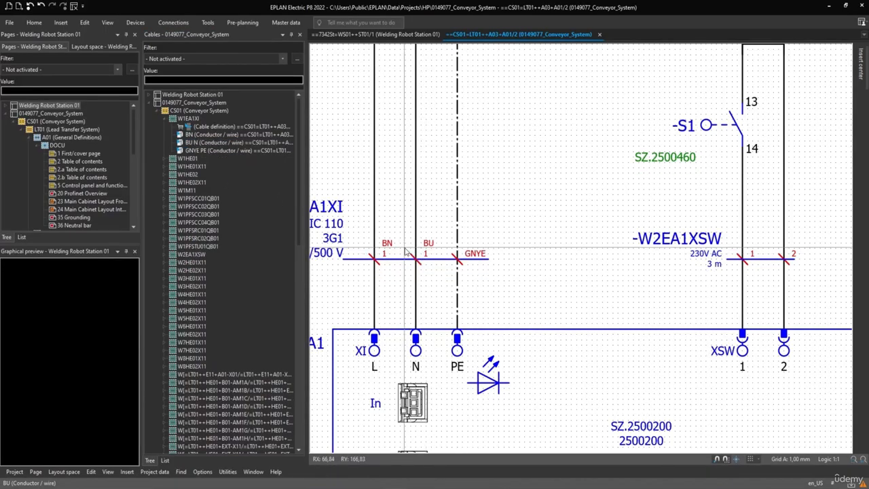
{"action": "scroll", "coordinate": [411, 249], "scroll_direction": "down", "scroll_amount": 2}
{"action": "middle_click_drag", "start_coordinate": [440, 281], "coordinate": [431, 314]}
{"action": "scroll", "coordinate": [431, 315], "scroll_direction": "up", "scroll_amount": 1}
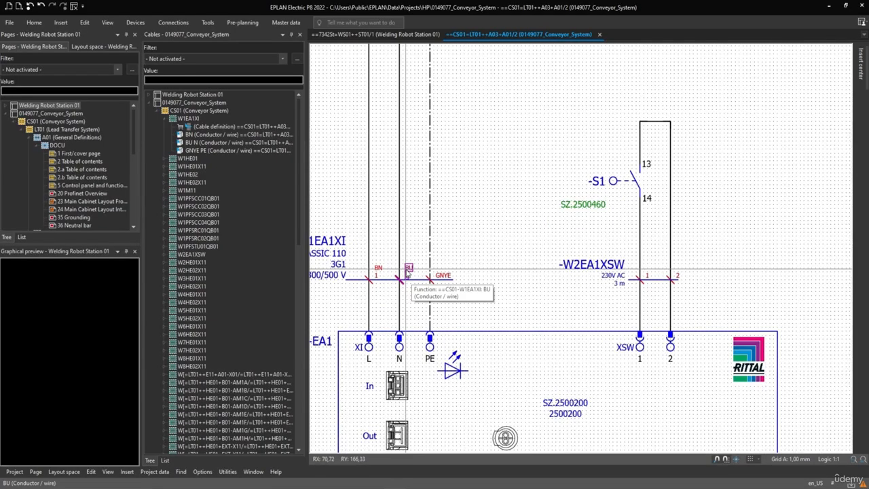
{"action": "scroll", "coordinate": [411, 269], "scroll_direction": "down", "scroll_amount": 1}
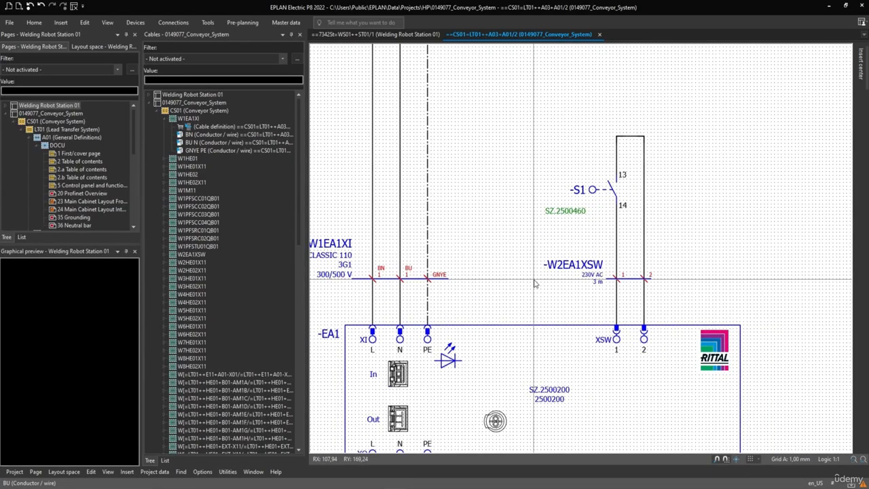
Step: Select cable -W2EA1XSW in the schematic and synchronize the selection to locate its cable definition in the Cables navigator
{"action": "left_click", "coordinate": [585, 264]}
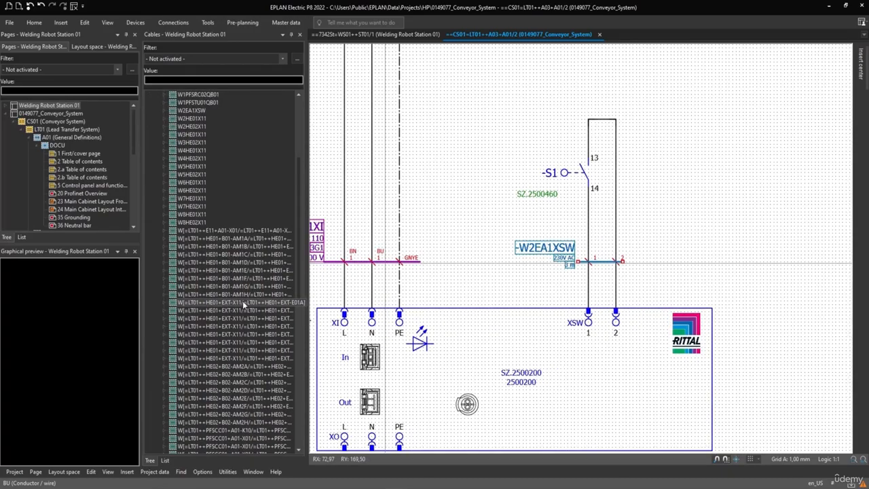
{"action": "scroll", "coordinate": [242, 302], "scroll_direction": "up", "scroll_amount": 6}
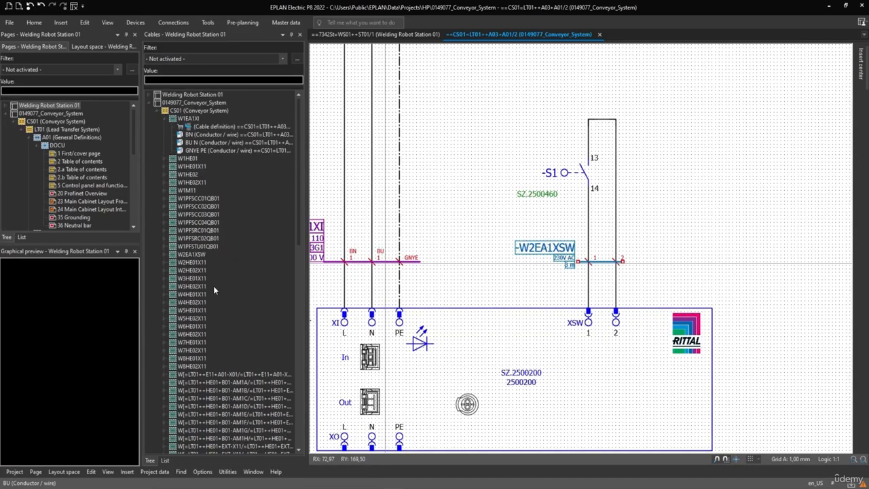
{"action": "scroll", "coordinate": [213, 285], "scroll_direction": "down", "scroll_amount": 2}
{"action": "scroll", "coordinate": [213, 301], "scroll_direction": "up", "scroll_amount": 2}
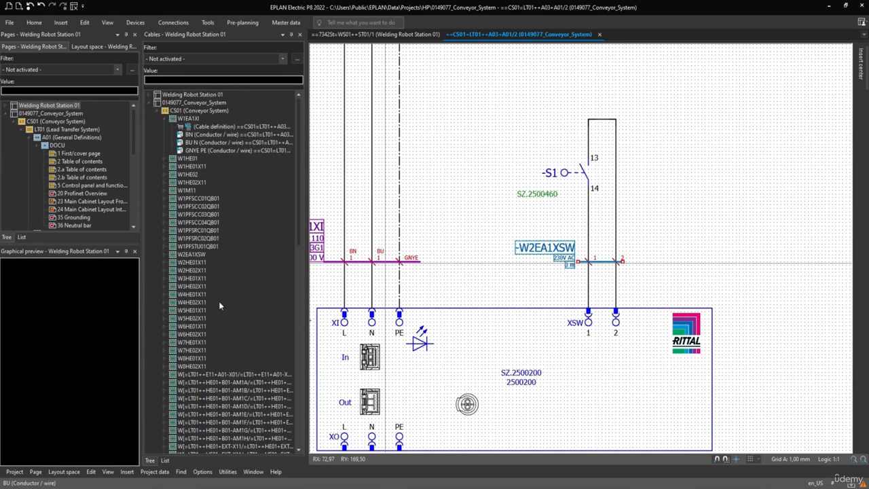
{"action": "right_click", "coordinate": [541, 252]}
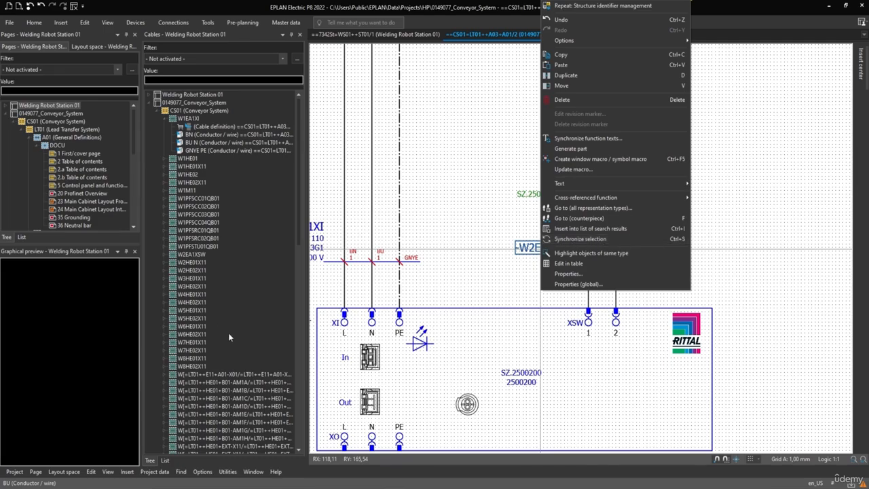
{"action": "left_click", "coordinate": [589, 240]}
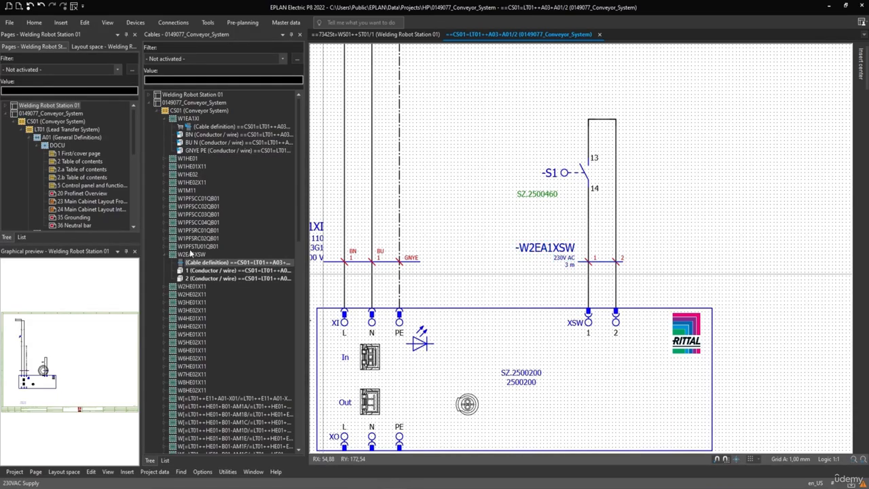
{"action": "left_click", "coordinate": [195, 264]}
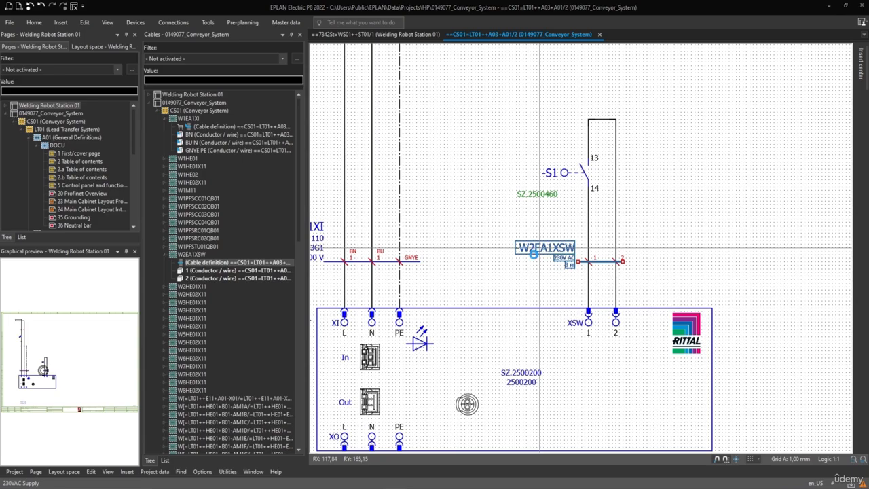
Step: Mark cable -W2EA1XSW as a main function in its properties, inspect its assigned part and apply the change
{"action": "double_click", "coordinate": [534, 253]}
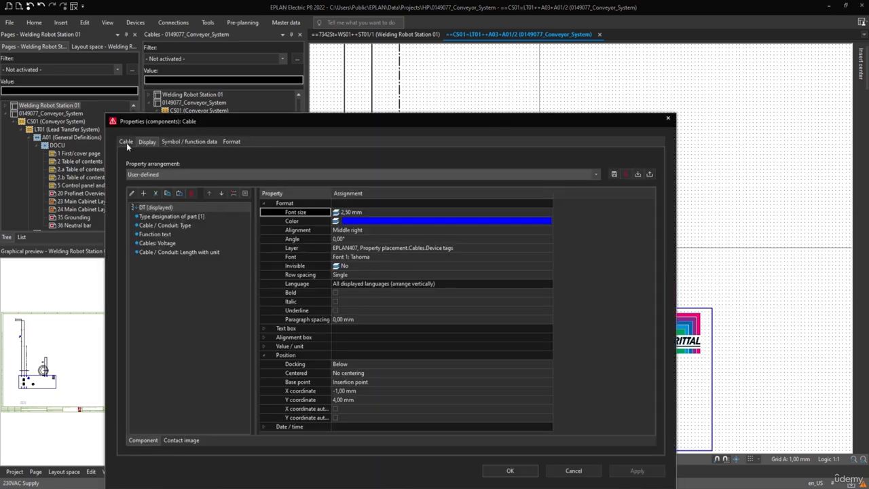
{"action": "left_click", "coordinate": [127, 143]}
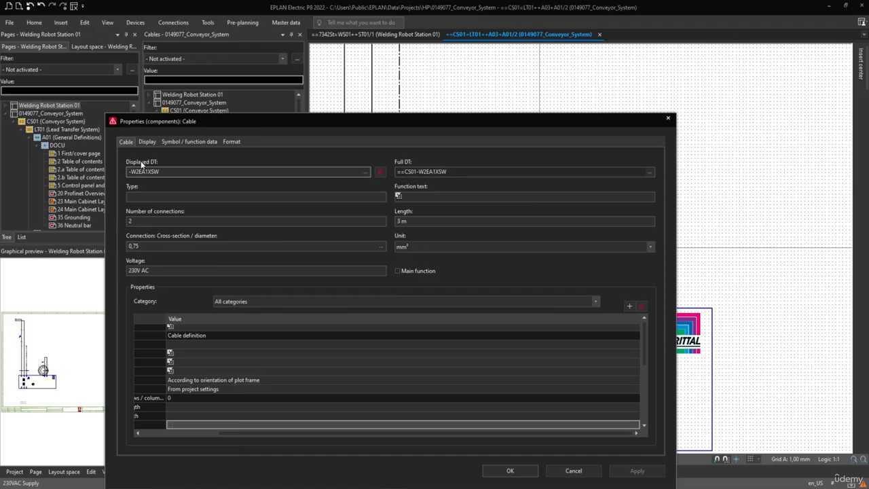
{"action": "left_click", "coordinate": [397, 271]}
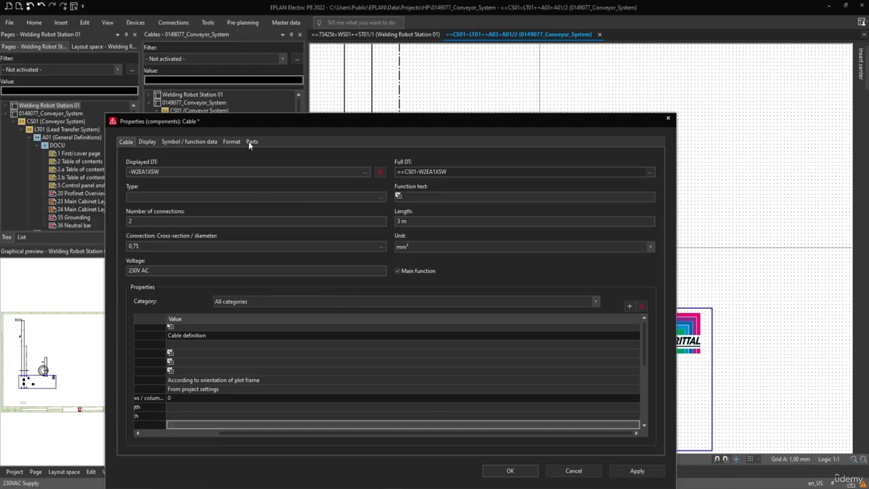
{"action": "left_click", "coordinate": [250, 142]}
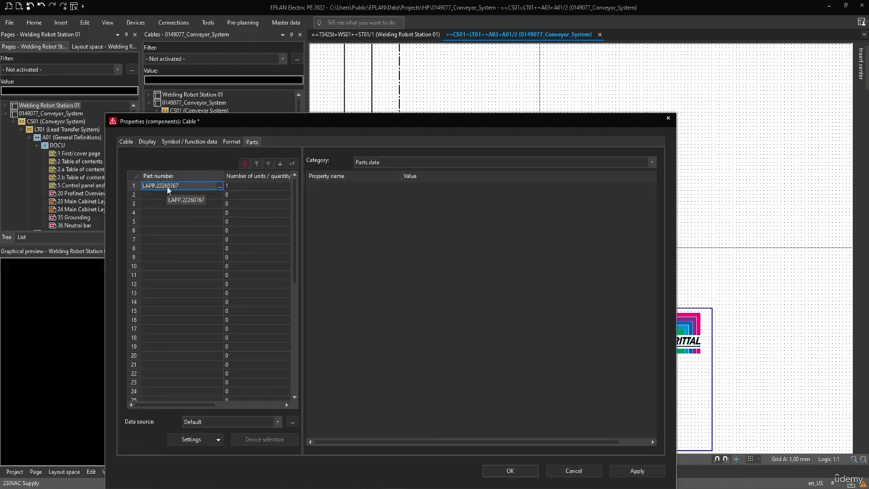
{"action": "left_click", "coordinate": [168, 187]}
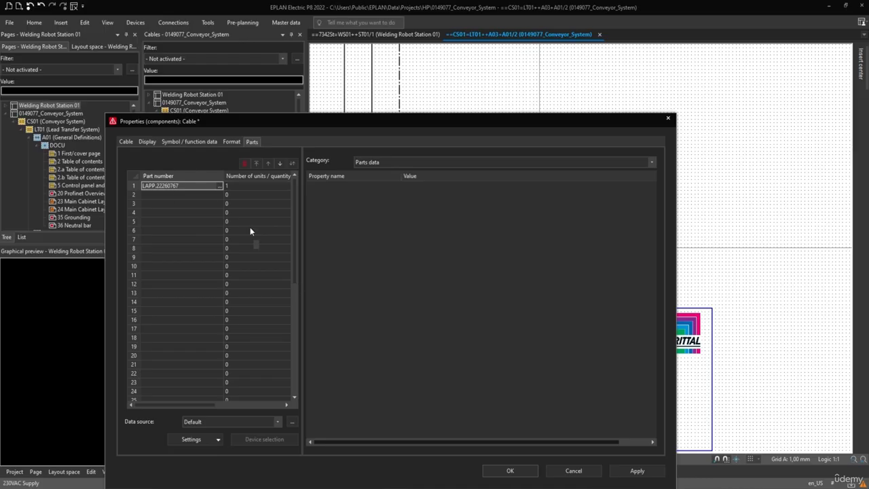
{"action": "left_click", "coordinate": [168, 184]}
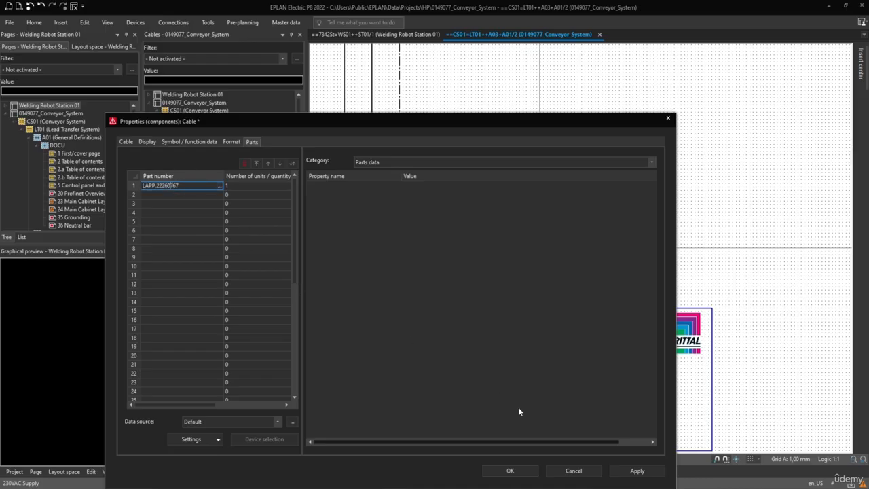
{"action": "left_click", "coordinate": [510, 471]}
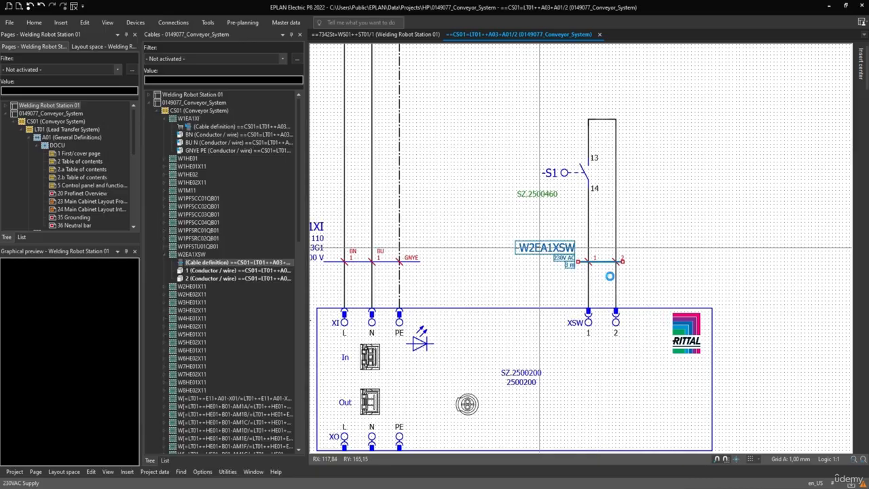
Step: Compare the conductors of W2EA1XSW with the BN and GNYE PE conductors of W1EA1XI in the Cables navigator and schematic
{"action": "left_click", "coordinate": [234, 271]}
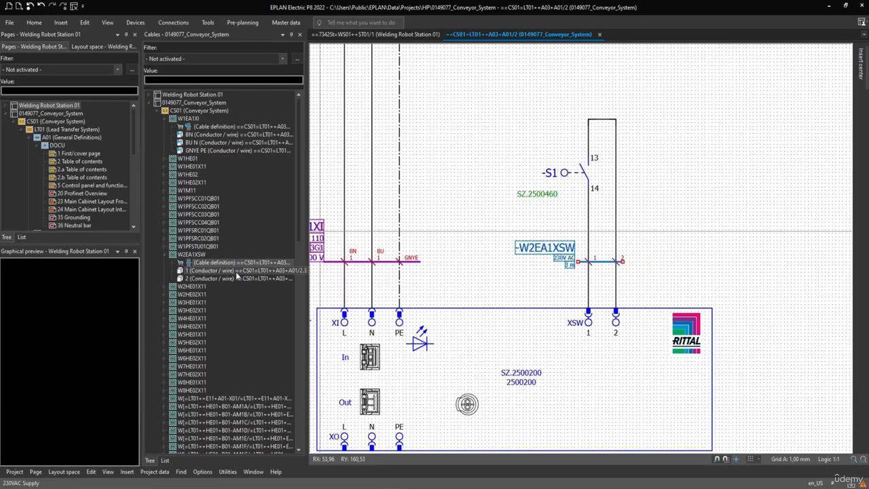
{"action": "left_click", "coordinate": [187, 278]}
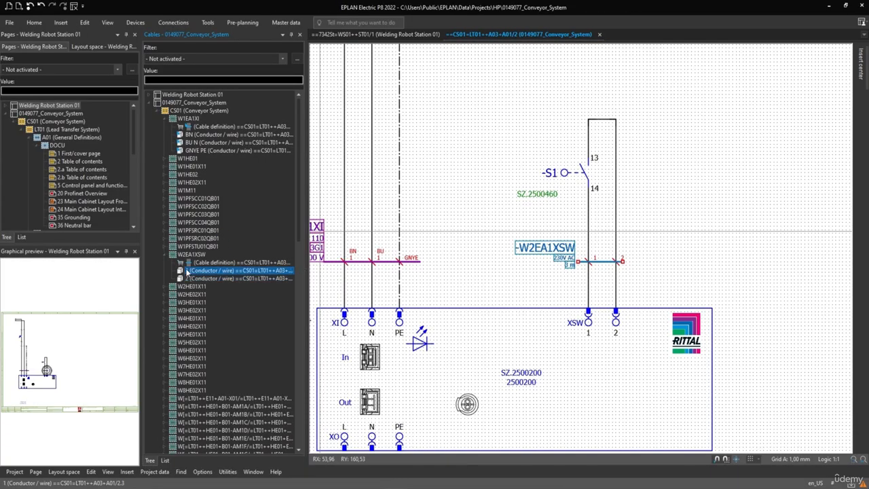
{"action": "left_click", "coordinate": [197, 135]}
{"action": "left_click", "coordinate": [204, 151]}
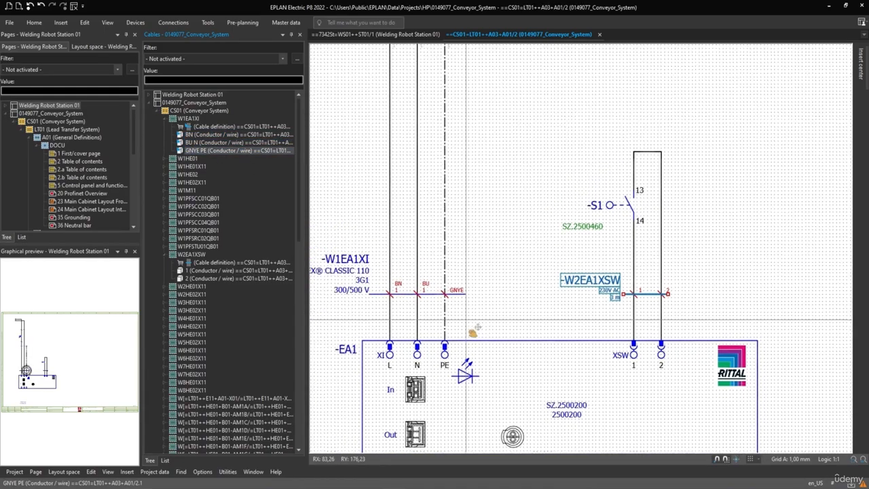
{"action": "scroll", "coordinate": [372, 331], "scroll_direction": "down", "scroll_amount": 2}
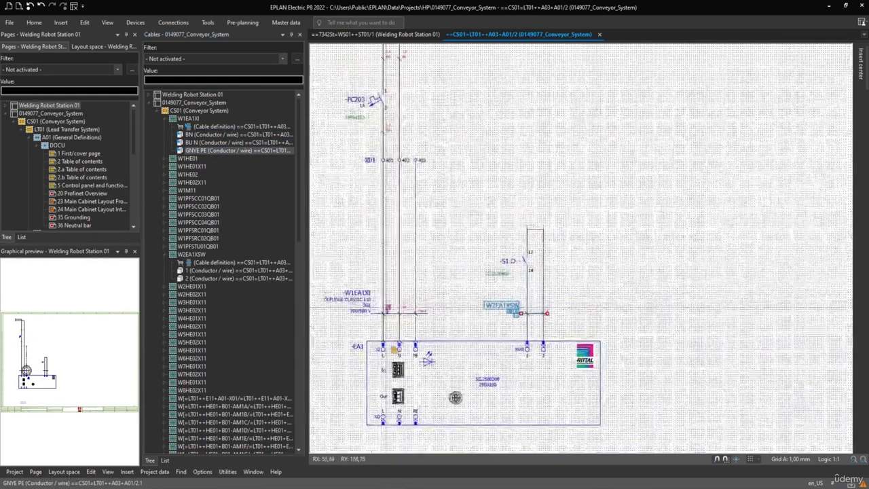
{"action": "scroll", "coordinate": [384, 353], "scroll_direction": "up", "scroll_amount": 2}
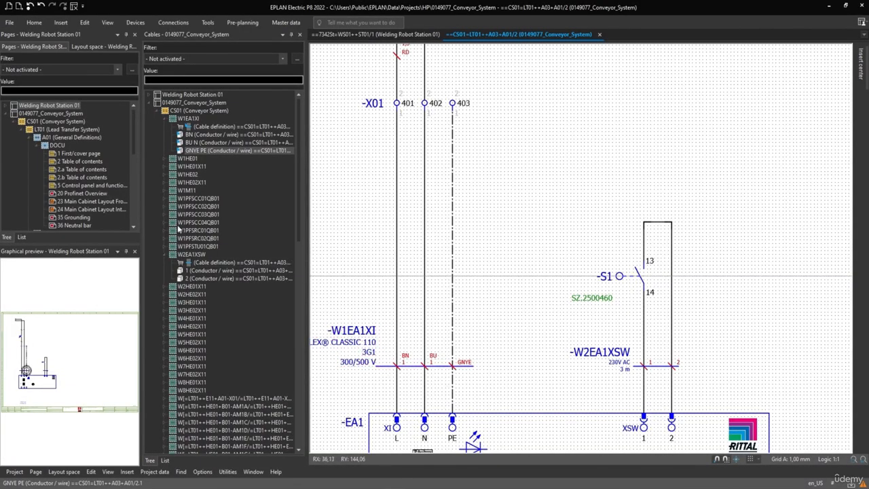
Step: Go from cable W6HE01X11 in the Cables navigator to its graphic in the schematic
{"action": "left_click", "coordinate": [195, 350]}
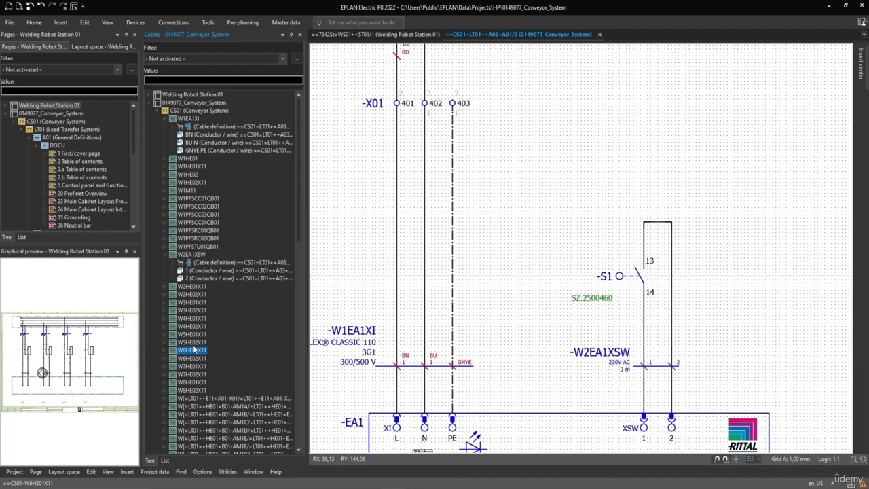
{"action": "right_click", "coordinate": [193, 354]}
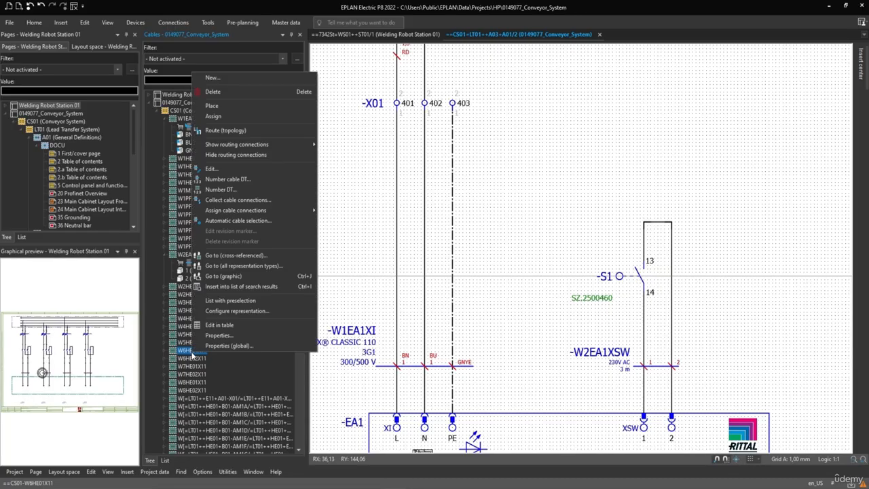
{"action": "left_click", "coordinate": [233, 277]}
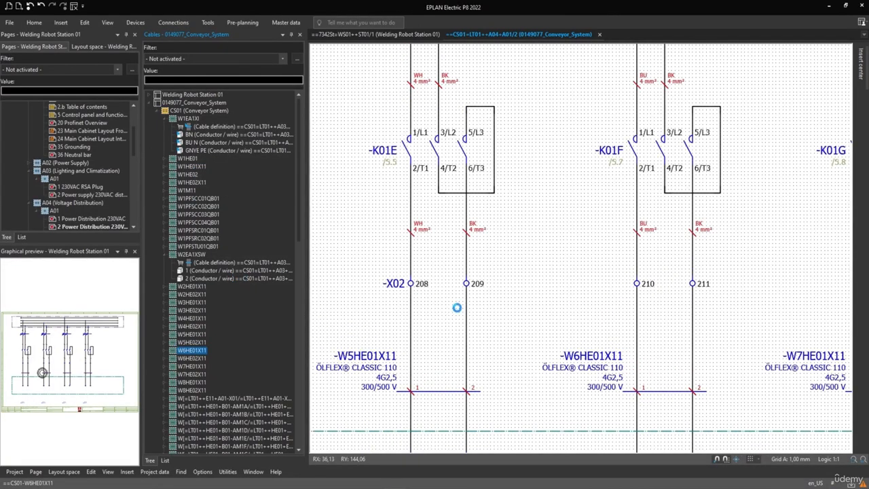
{"action": "scroll", "coordinate": [607, 210], "scroll_direction": "up", "scroll_amount": 1}
{"action": "middle_click_drag", "start_coordinate": [609, 205], "coordinate": [460, 313]}
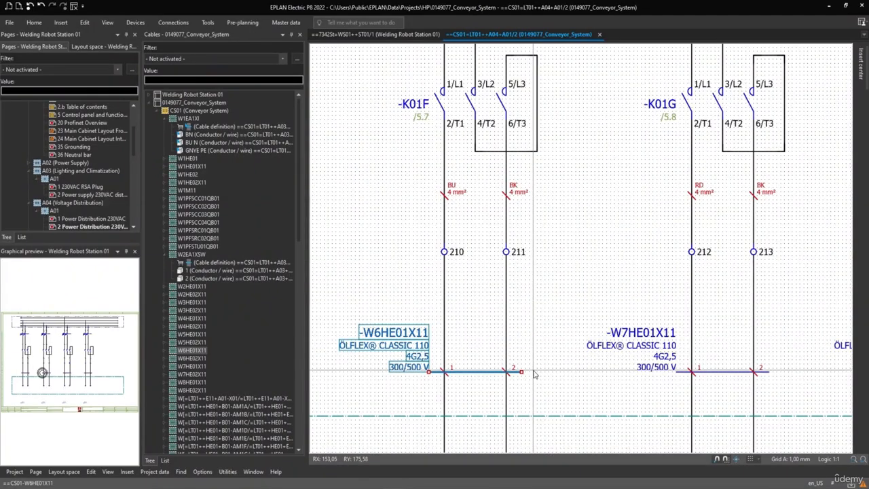
Step: Synchronize the selection of cable -W6HE01X11 with the Cables navigator and select its conductors 1 and 2 in the schematic
{"action": "left_click", "coordinate": [406, 319]}
{"action": "left_click", "coordinate": [389, 340]}
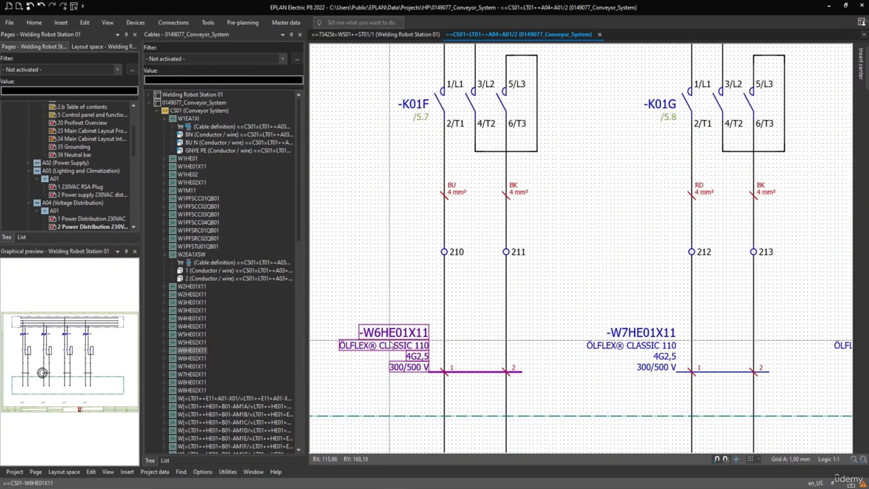
{"action": "right_click", "coordinate": [389, 341]}
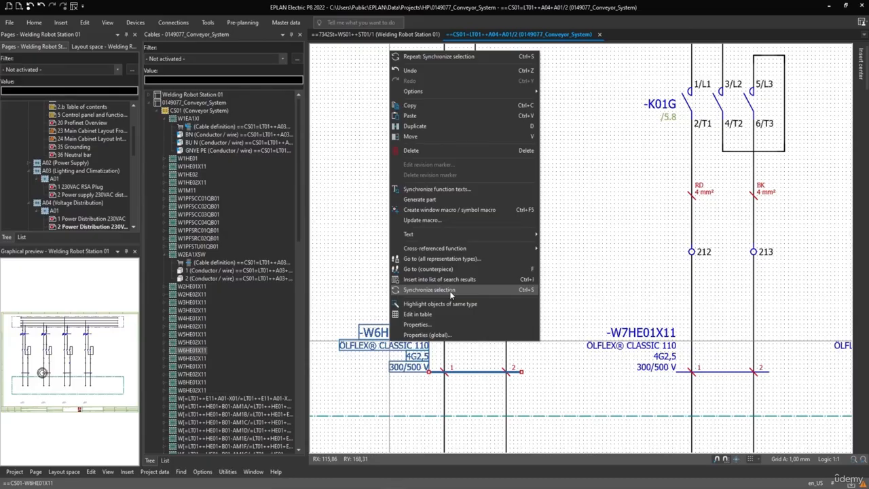
{"action": "left_click", "coordinate": [450, 291]}
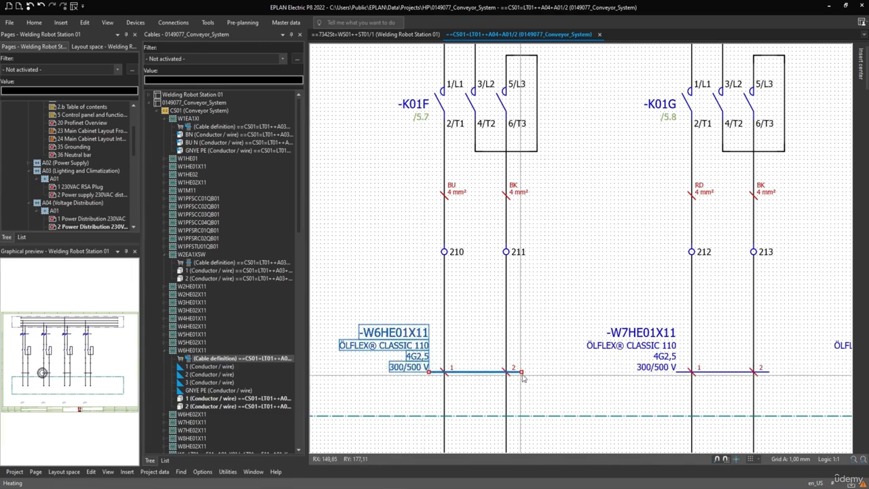
{"action": "left_click_drag", "start_coordinate": [532, 360], "coordinate": [449, 373]}
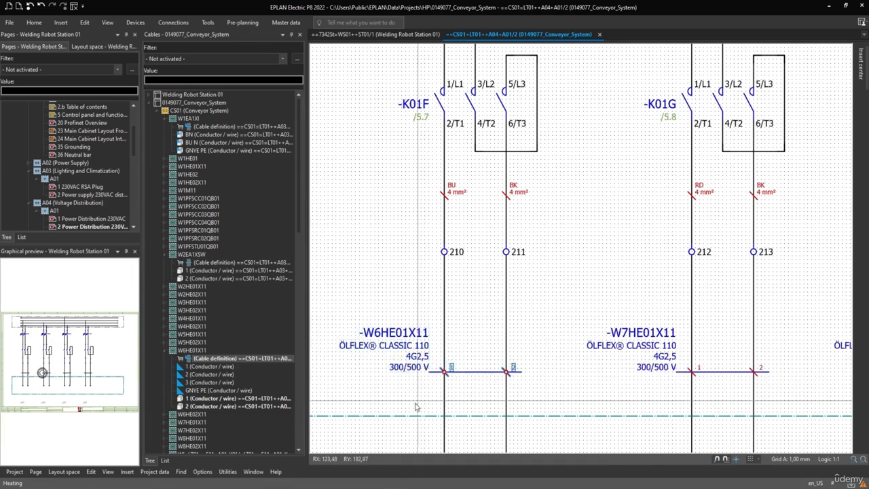
{"action": "left_click", "coordinate": [191, 406]}
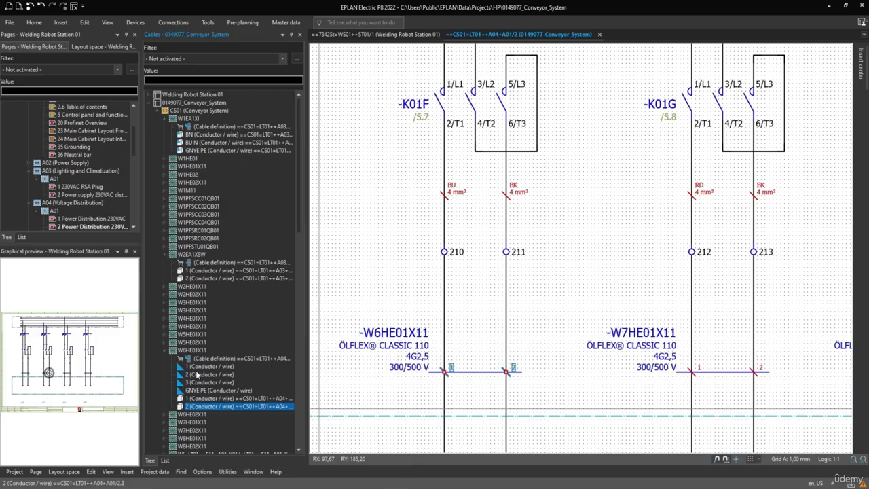
Step: Assign the unplaced conductor 1 of W6HE01X11 to conductor 1 on the line from terminal 210
{"action": "left_click", "coordinate": [197, 366]}
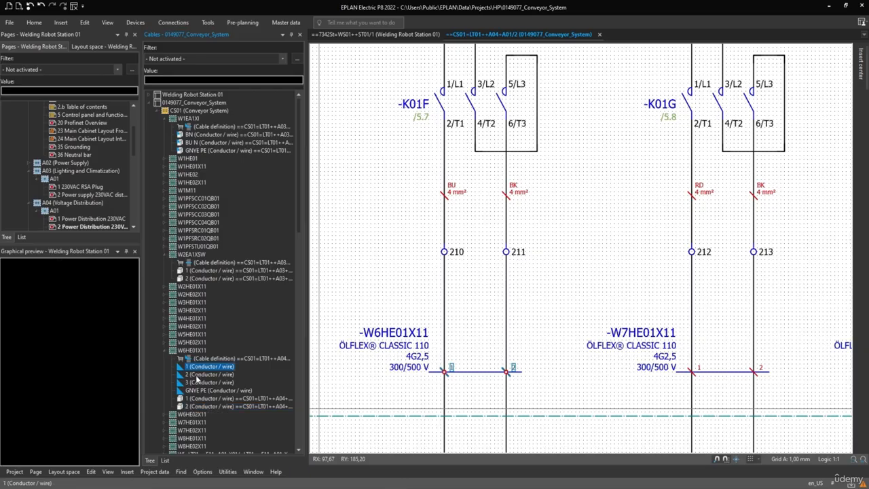
{"action": "right_click", "coordinate": [197, 368]}
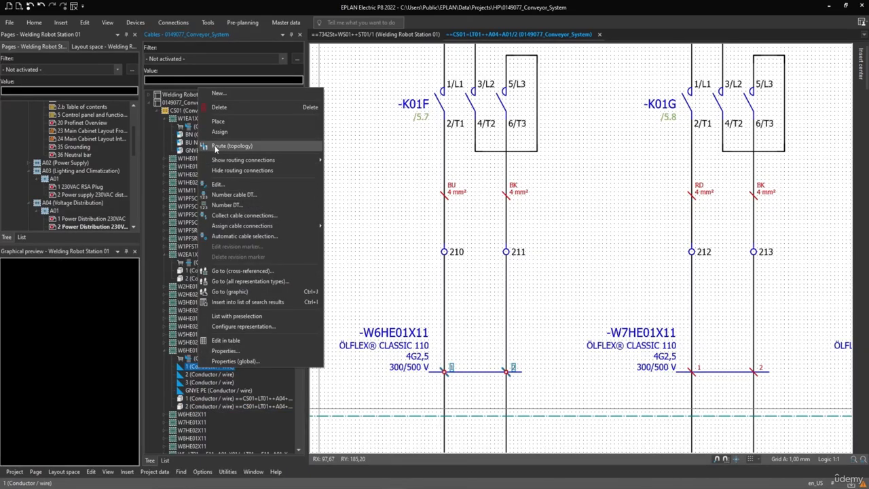
{"action": "left_click", "coordinate": [231, 132]}
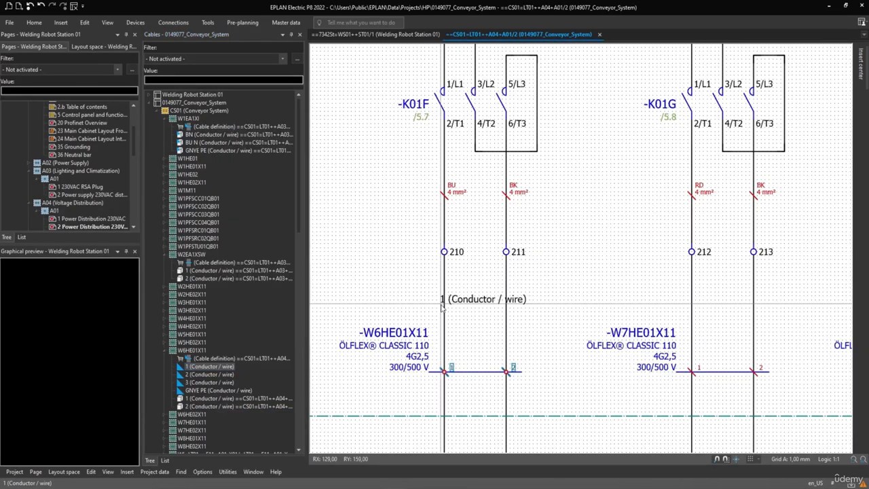
{"action": "left_click", "coordinate": [446, 370]}
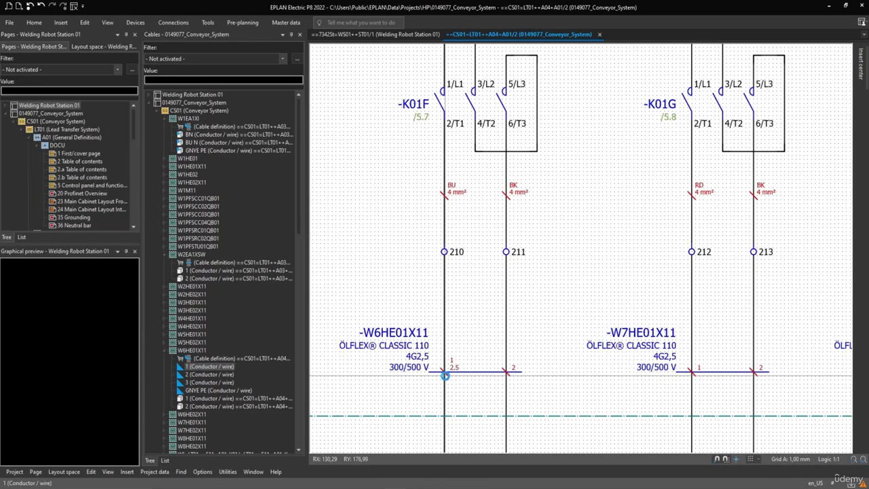
Step: Assign the unplaced conductor 2 of W6HE01X11 to the line from terminal 211 and select the cable's unplaced conductor 3
{"action": "right_click", "coordinate": [182, 377]}
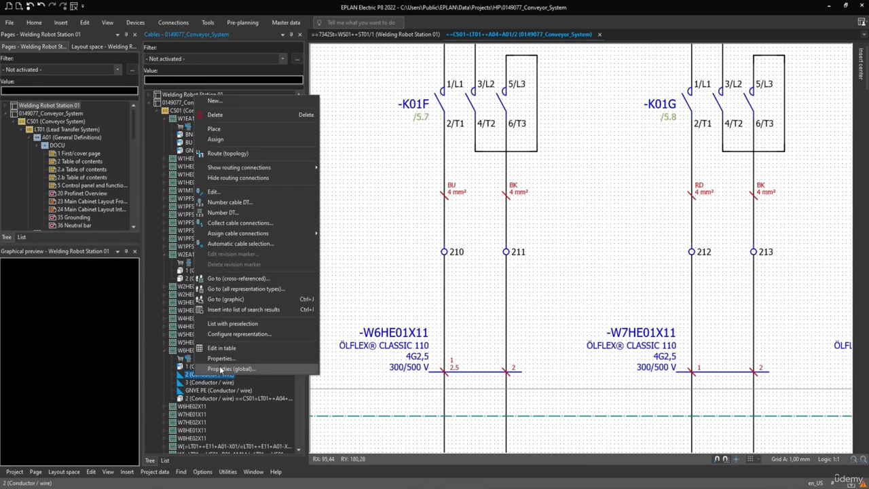
{"action": "left_click", "coordinate": [224, 139]}
{"action": "left_click", "coordinate": [512, 369]}
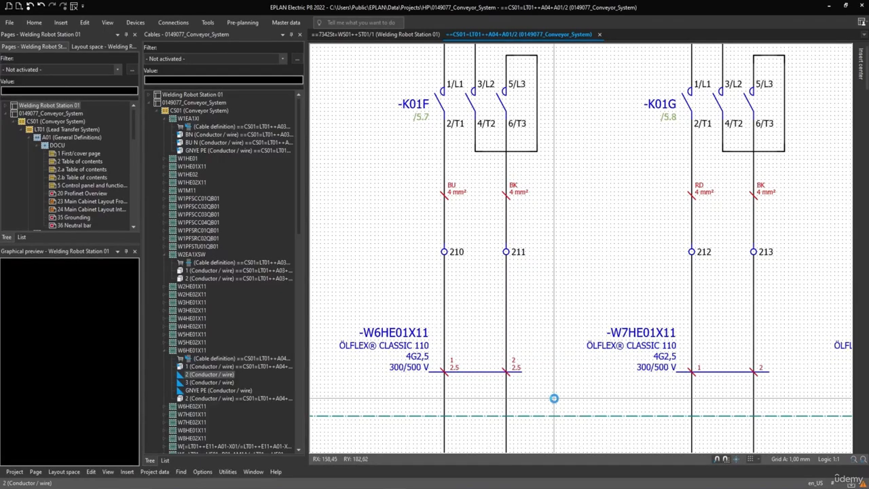
{"action": "scroll", "coordinate": [554, 399], "scroll_direction": "down", "scroll_amount": 1}
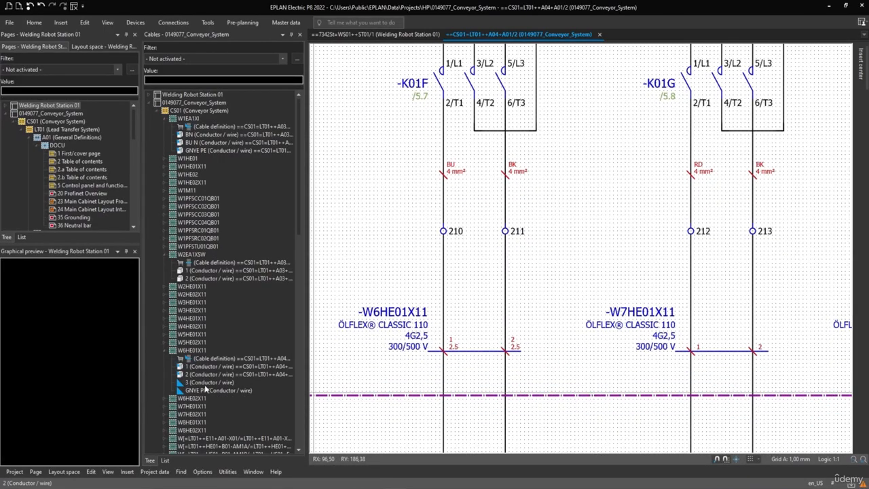
{"action": "left_click", "coordinate": [204, 383]}
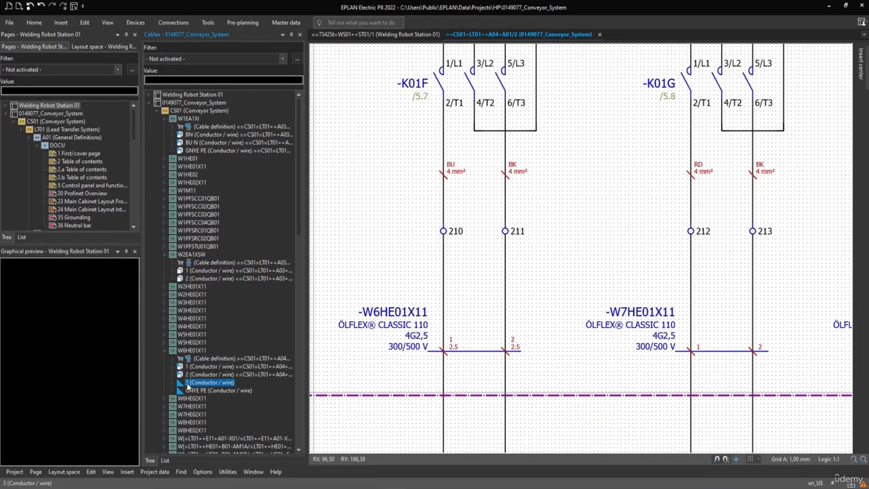
Step: Compare the unplaced conductors 3 and GNYE PE of cable W6HE01X11 with the cable's connections in the schematic
{"action": "left_click", "coordinate": [182, 391]}
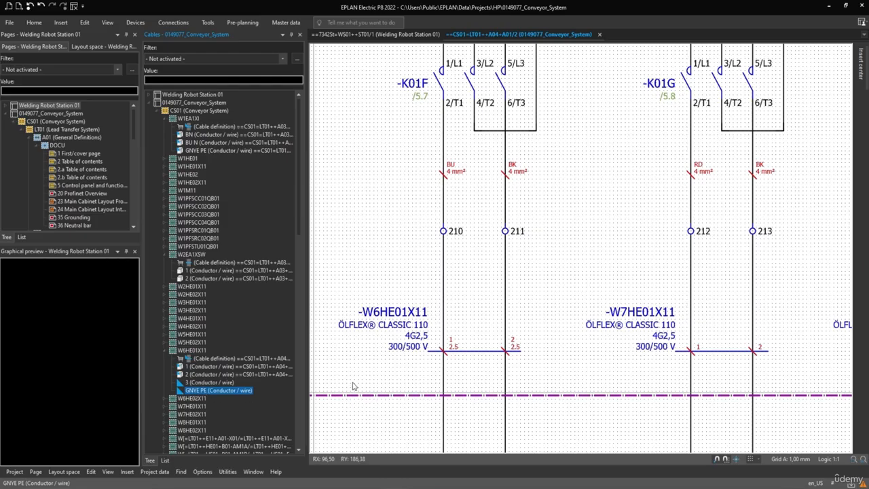
{"action": "left_click", "coordinate": [200, 383]}
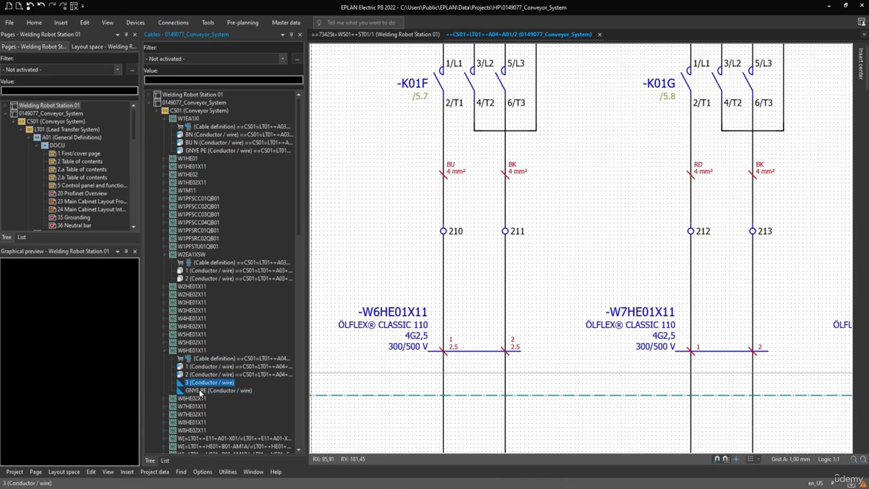
{"action": "left_click", "coordinate": [201, 391]}
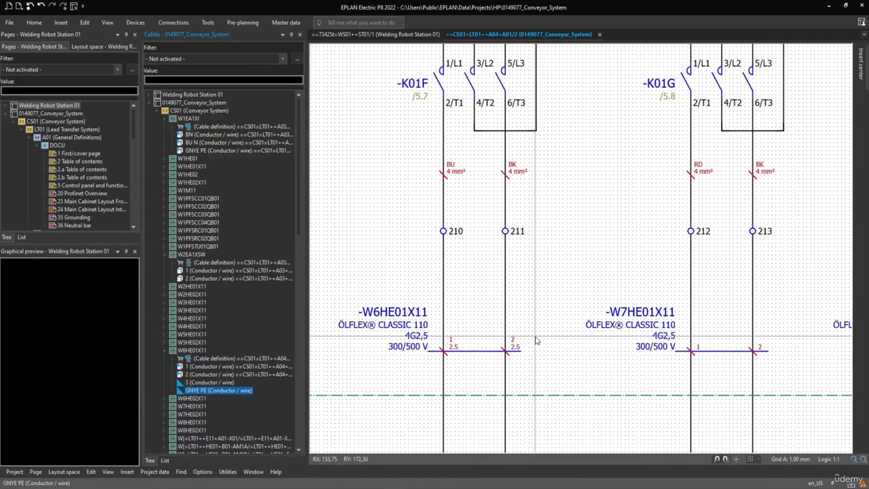
{"action": "middle_click_drag", "start_coordinate": [534, 344], "coordinate": [460, 344]}
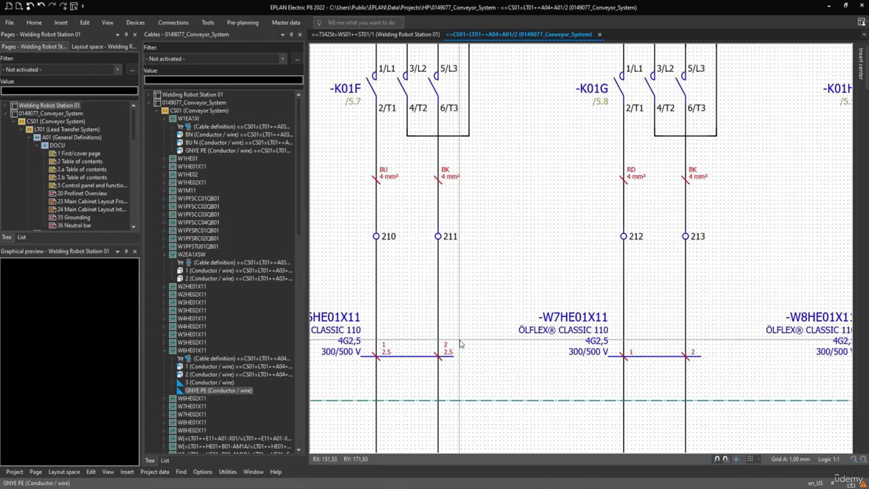
{"action": "middle_click_drag", "start_coordinate": [460, 343], "coordinate": [488, 334]}
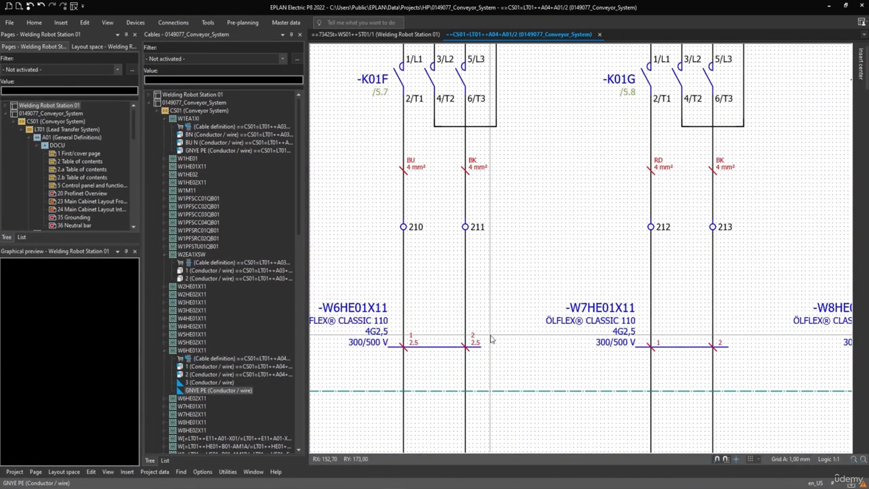
{"action": "scroll", "coordinate": [495, 312], "scroll_direction": "down", "scroll_amount": 1}
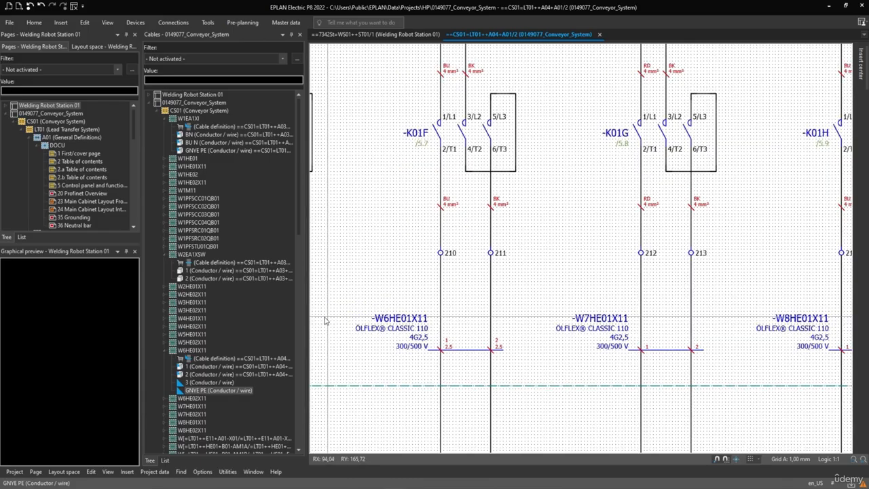
Step: In the cable properties of W6HE01X11, set the function text to Heating Element 100 and the length to 650
{"action": "right_click", "coordinate": [189, 352]}
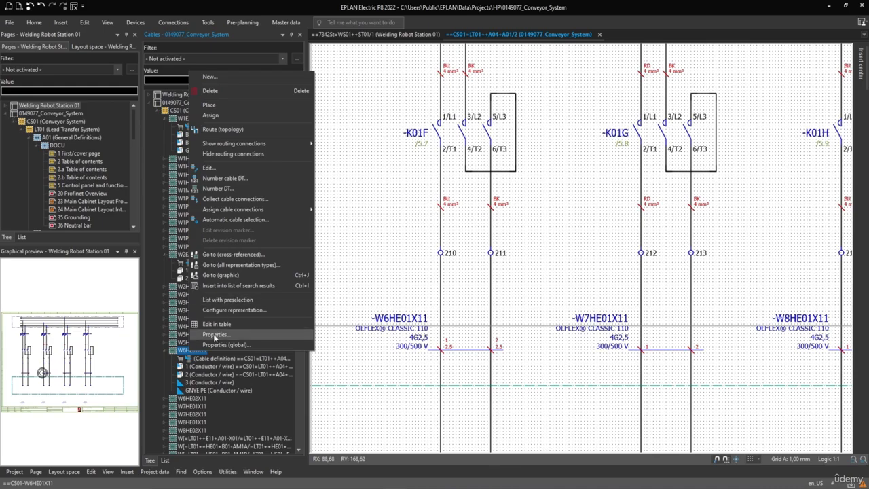
{"action": "left_click", "coordinate": [214, 335]}
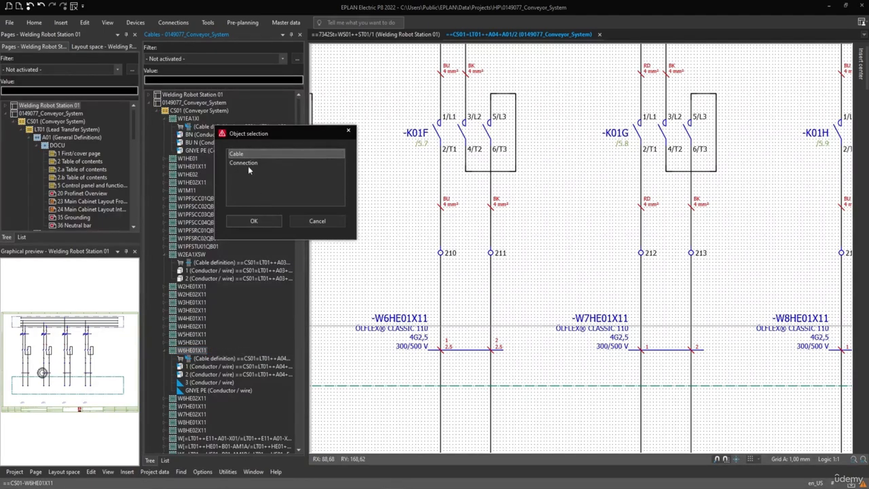
{"action": "left_click", "coordinate": [250, 220]}
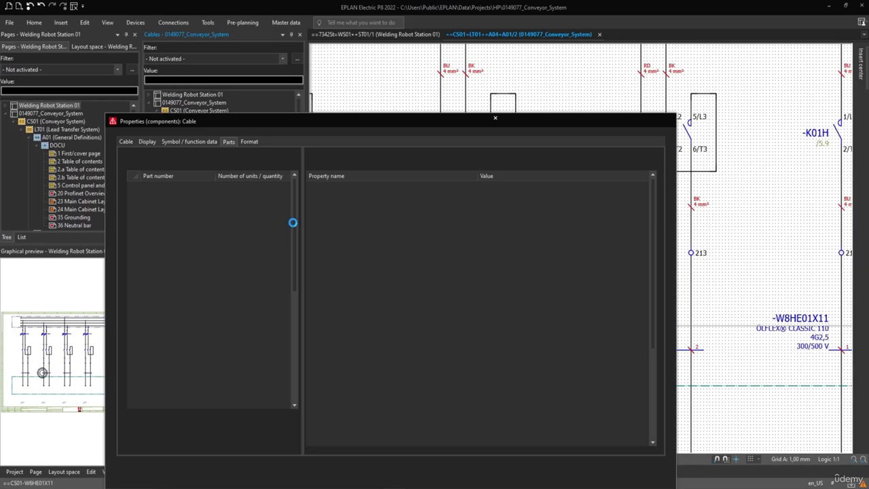
{"action": "left_click", "coordinate": [124, 142]}
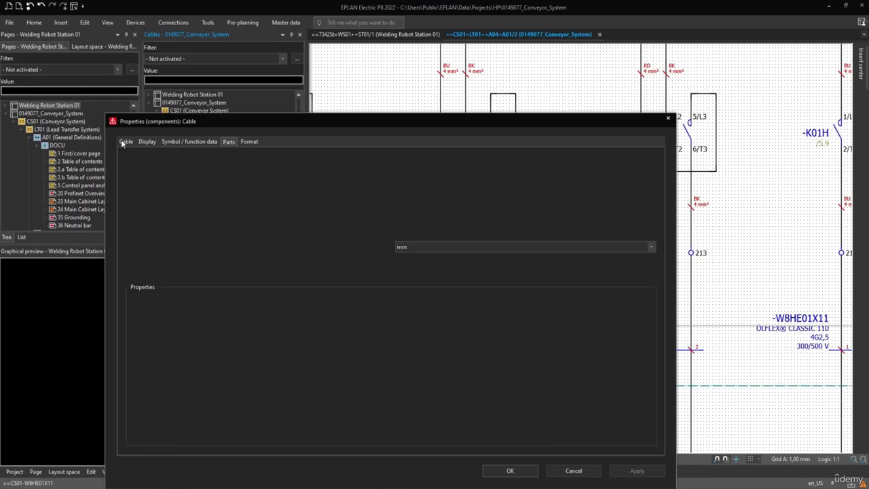
{"action": "left_click", "coordinate": [407, 223]}
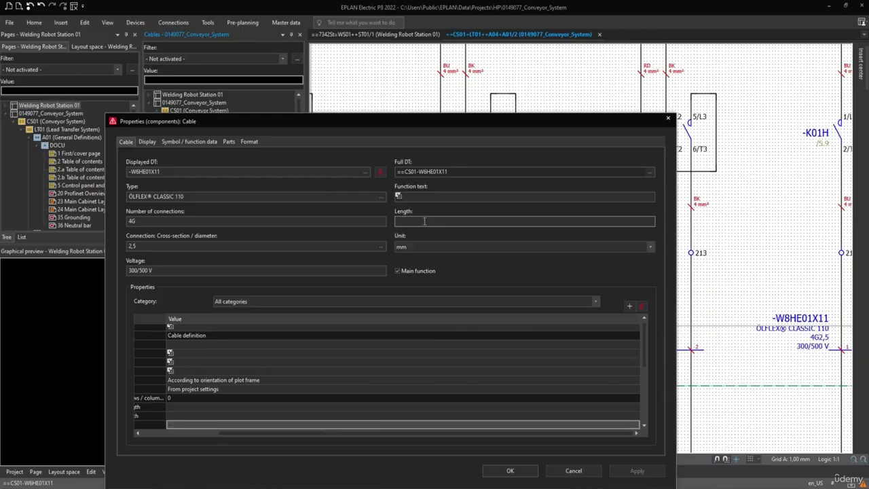
{"action": "left_click", "coordinate": [430, 195]}
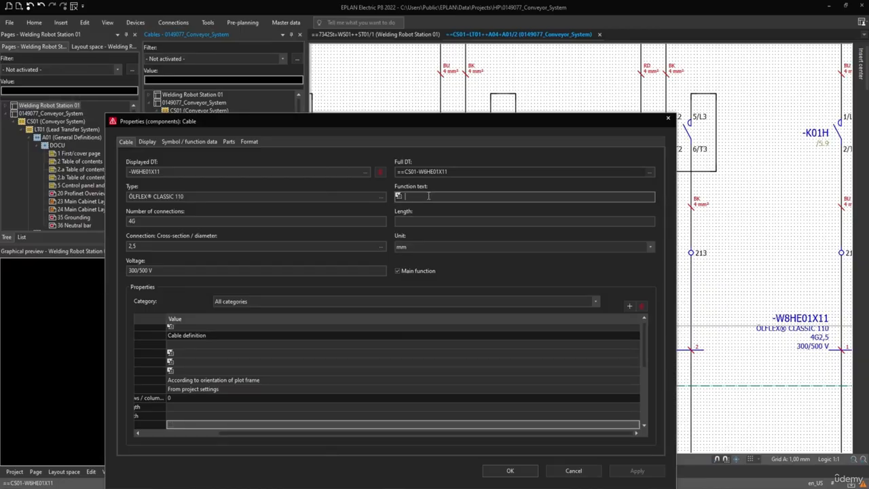
{"action": "type", "text": "Heating Element 100"}
{"action": "left_click", "coordinate": [442, 220]}
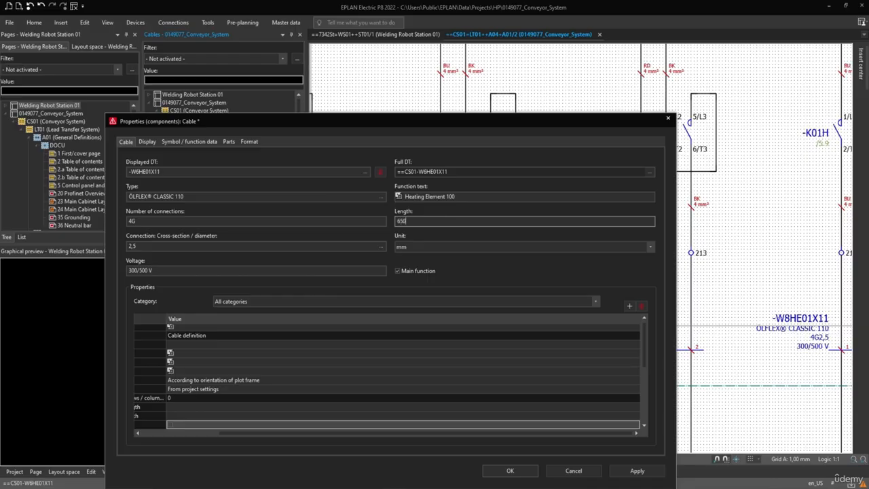
{"action": "left_click", "coordinate": [508, 471]}
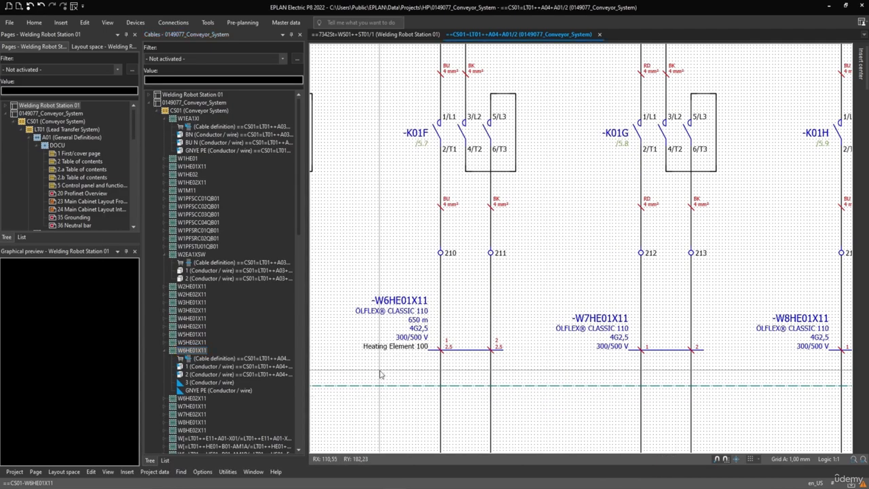
{"action": "scroll", "coordinate": [381, 373], "scroll_direction": "up", "scroll_amount": 2}
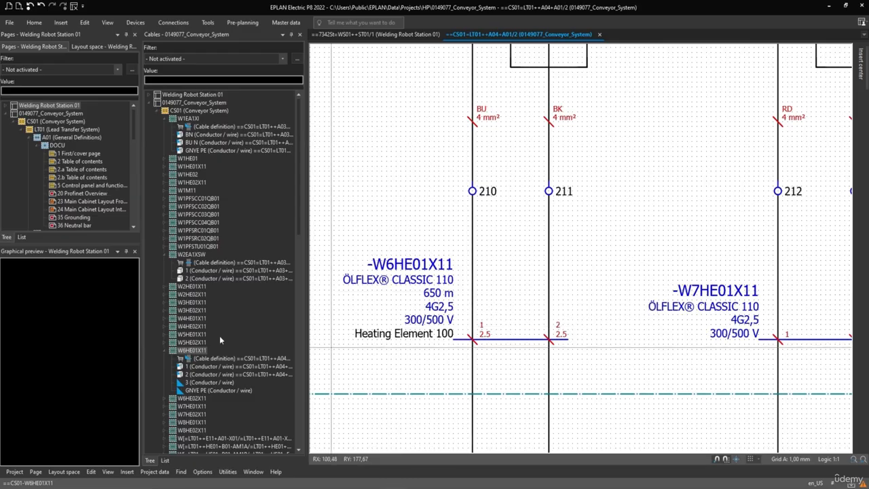
Step: Review the properties of cable W1PFSCC02QB01 without changes and go to its graphic in the schematic
{"action": "right_click", "coordinate": [187, 208]}
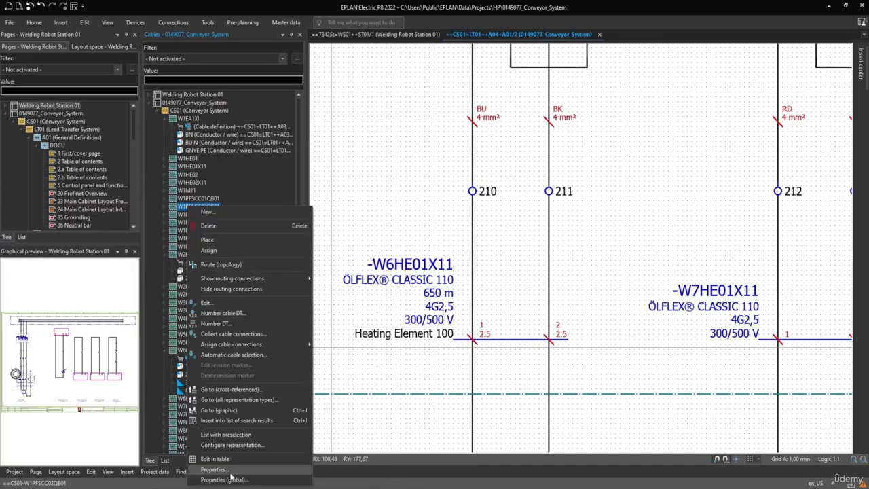
{"action": "left_click", "coordinate": [215, 469]}
{"action": "left_click", "coordinate": [280, 219]}
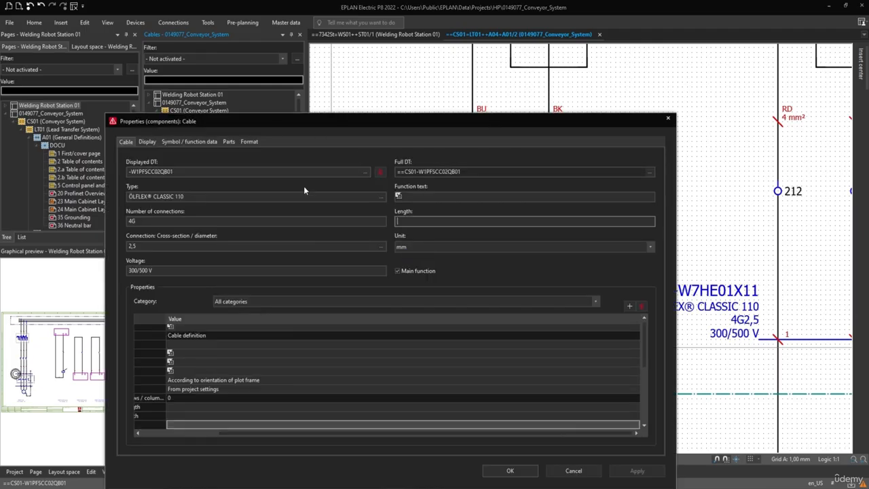
{"action": "left_click", "coordinate": [510, 471]}
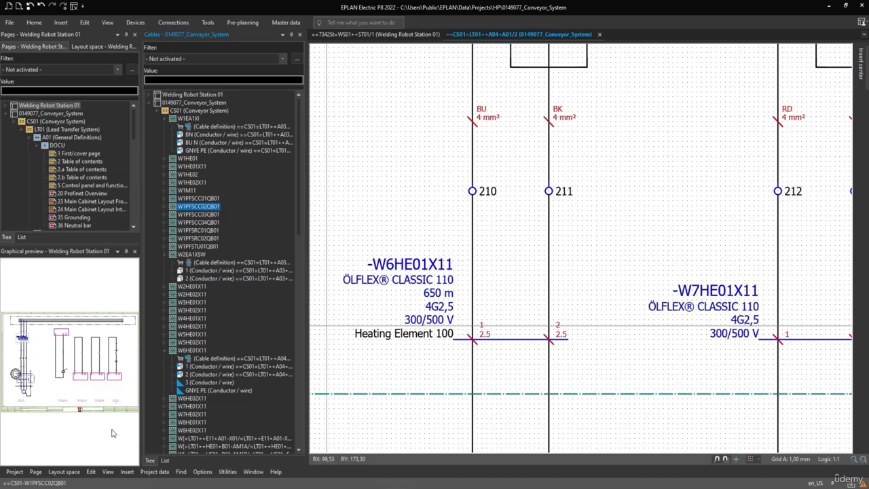
{"action": "right_click", "coordinate": [188, 210]}
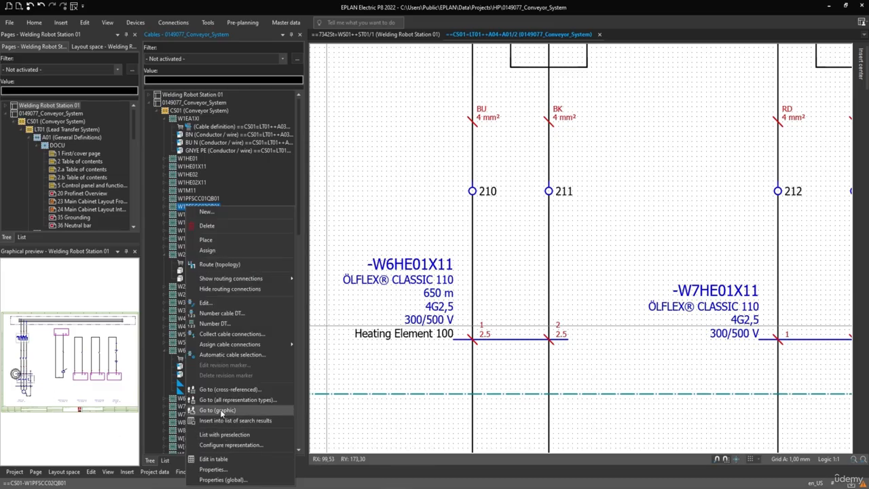
{"action": "left_click", "coordinate": [221, 412]}
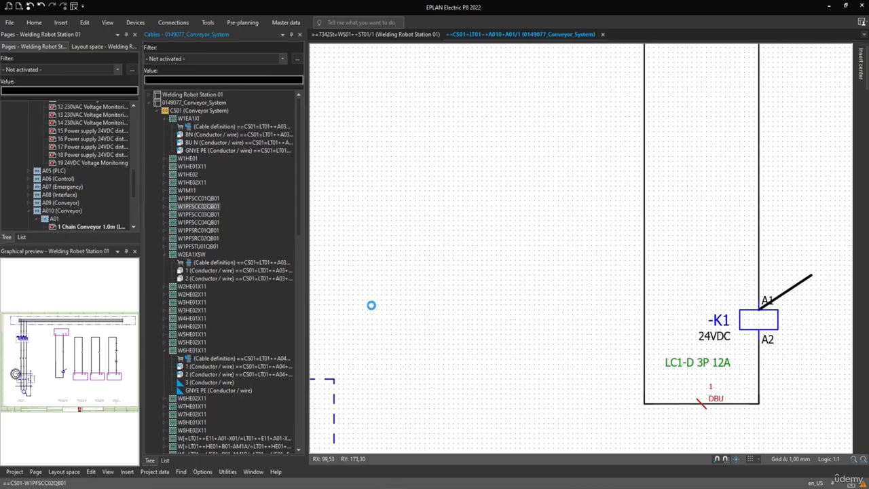
Step: Collapse cables W2EA1XSW, W6HE01X11 and W1EA1XI in the tree and close the Cables navigator
{"action": "left_click", "coordinate": [163, 254]}
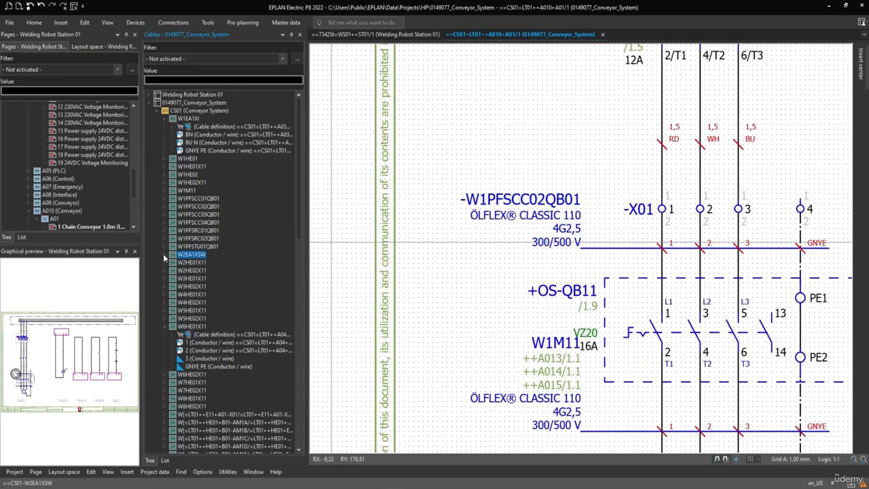
{"action": "left_click", "coordinate": [165, 325]}
{"action": "left_click", "coordinate": [166, 120]}
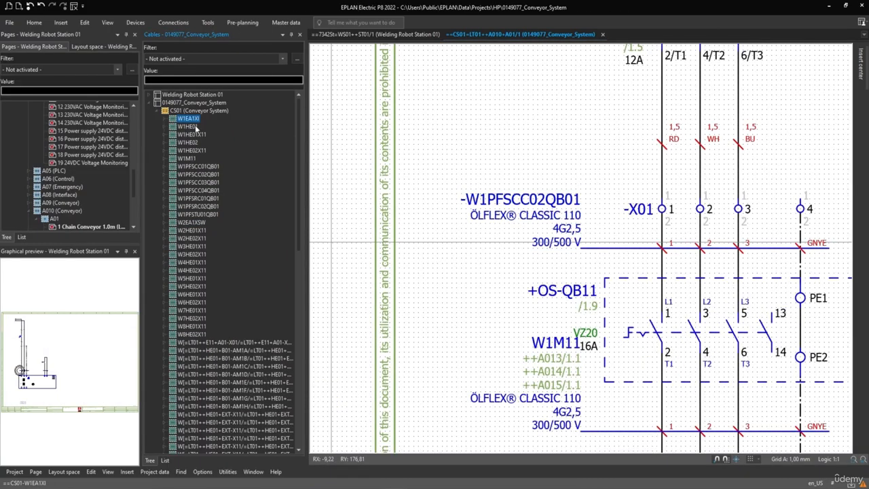
{"action": "left_click", "coordinate": [299, 36]}
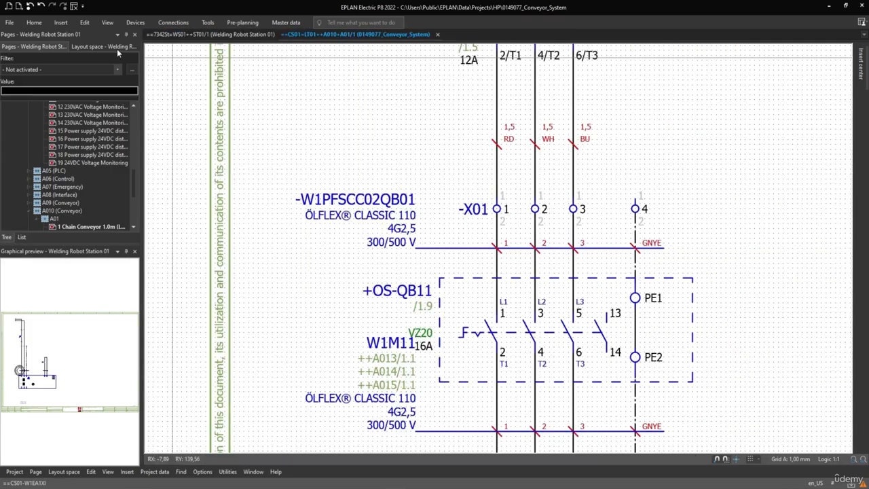
Step: Open the Terminal strips navigator and widen it so the full project names fit
{"action": "left_click", "coordinate": [106, 23]}
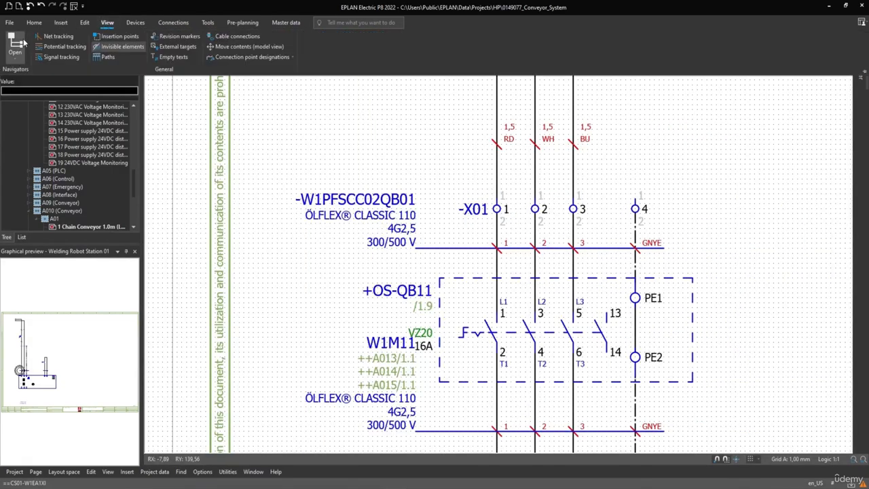
{"action": "left_click", "coordinate": [16, 56]}
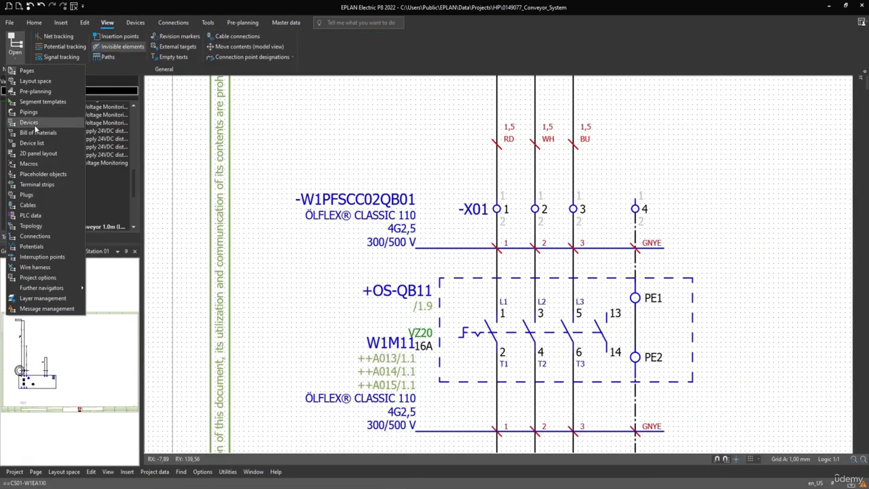
{"action": "mouse_move", "coordinate": [39, 133]}
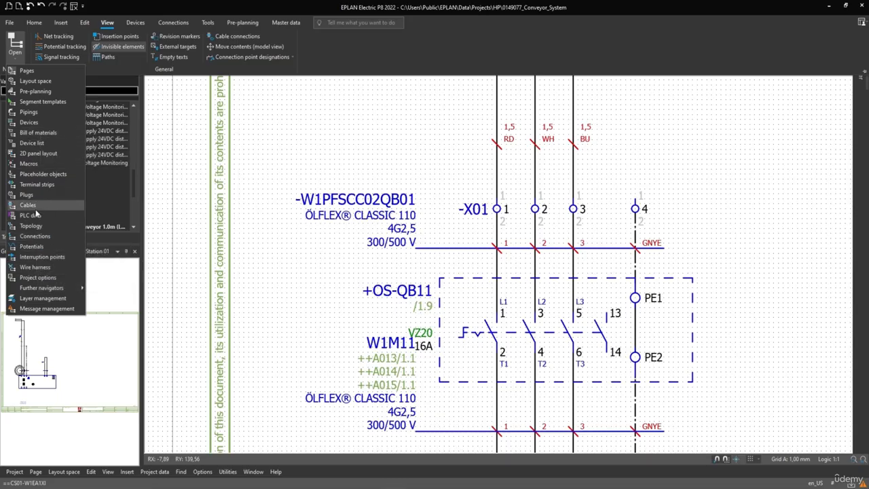
{"action": "left_click", "coordinate": [37, 184]}
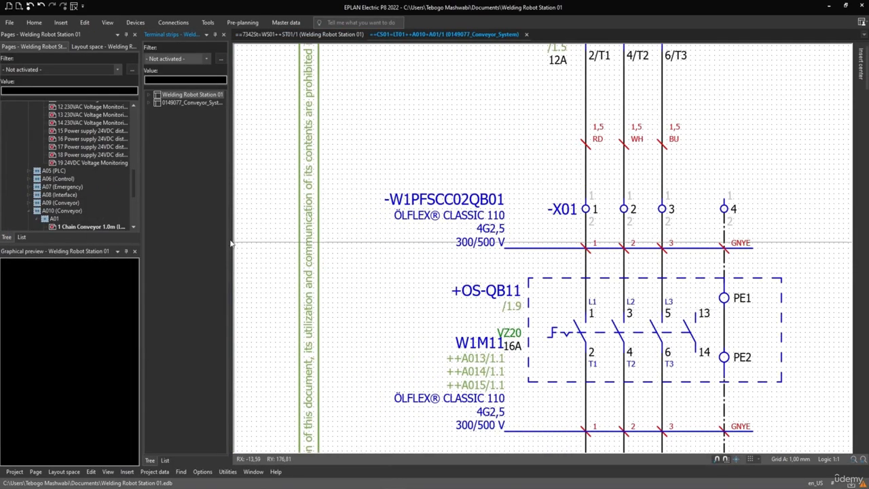
{"action": "left_click_drag", "start_coordinate": [232, 242], "coordinate": [353, 243]}
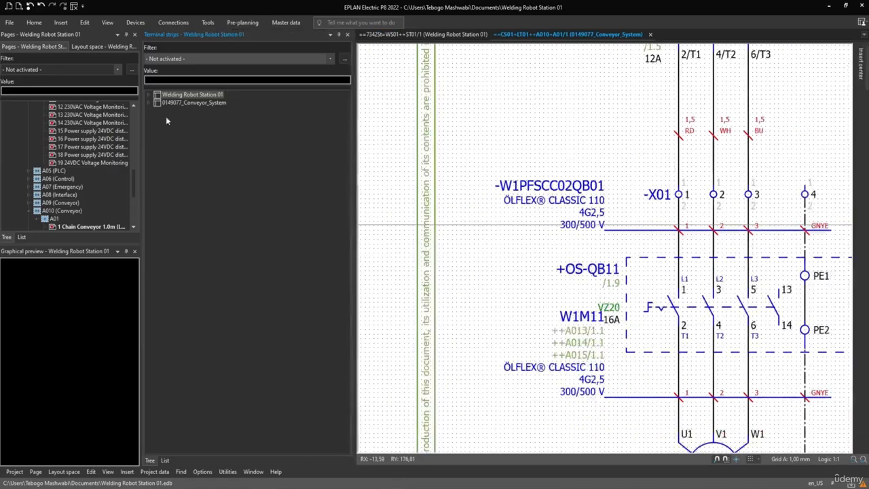
Step: Expand 0149077_Conveyor_System in the Terminal strips navigator down to strip X01 under A03 (Lighting and Climatization), A01
{"action": "left_click", "coordinate": [148, 103]}
{"action": "left_click", "coordinate": [156, 111]}
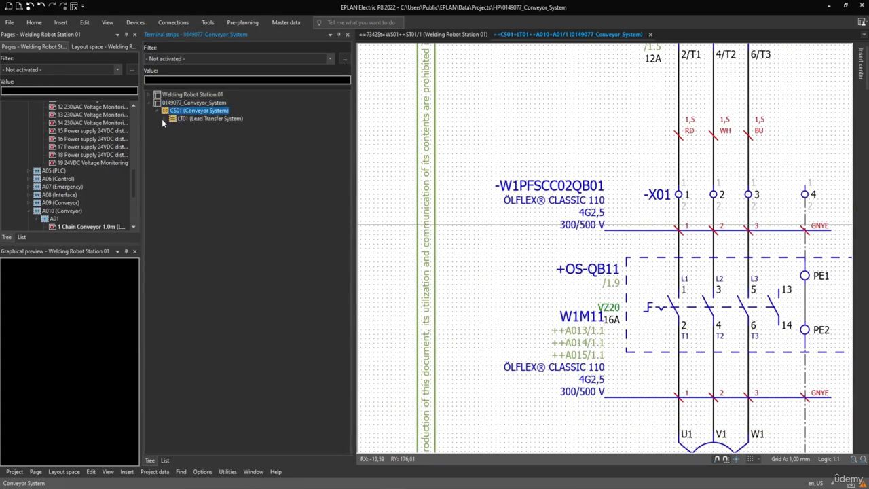
{"action": "left_click", "coordinate": [165, 119]}
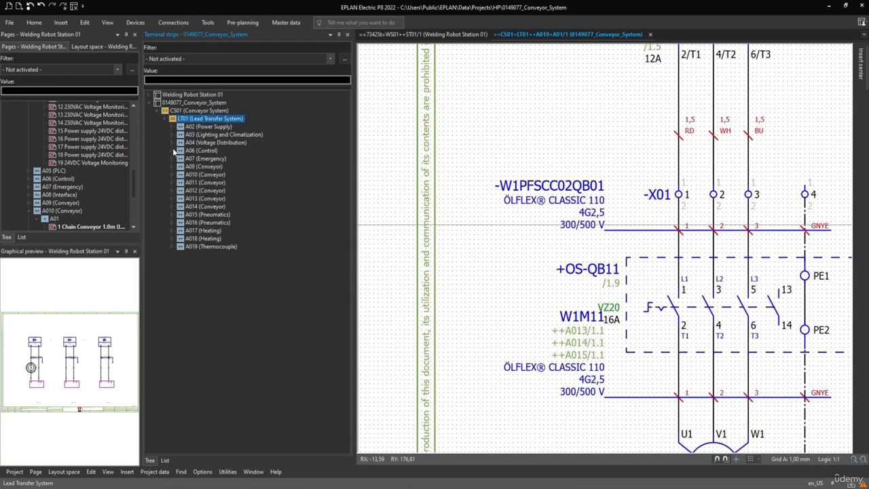
{"action": "left_click", "coordinate": [173, 151]}
{"action": "left_click", "coordinate": [182, 158]}
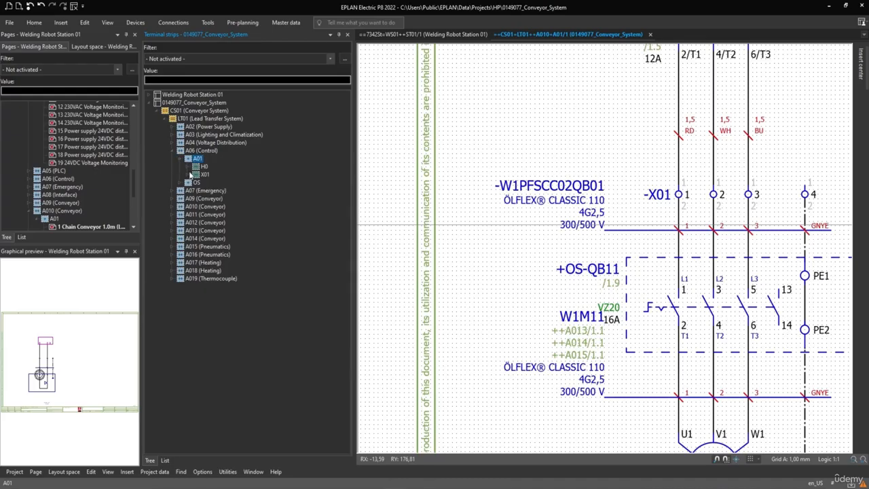
{"action": "left_click", "coordinate": [196, 173]}
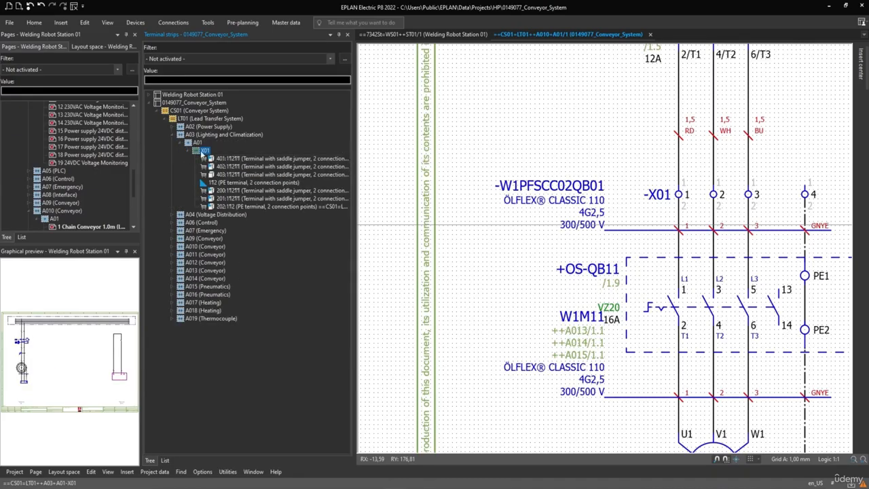
Step: Go to the graphic of terminal 401 of strip X01 in the schematic
{"action": "right_click", "coordinate": [220, 160]}
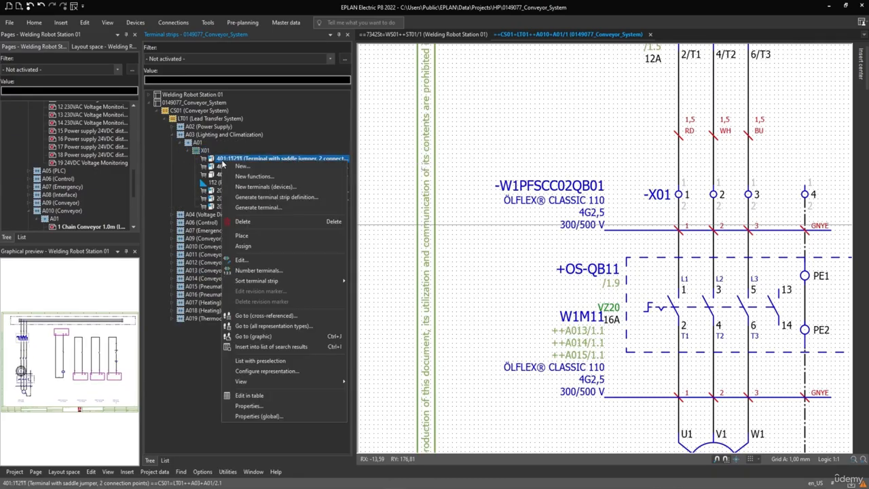
{"action": "left_click", "coordinate": [217, 160]}
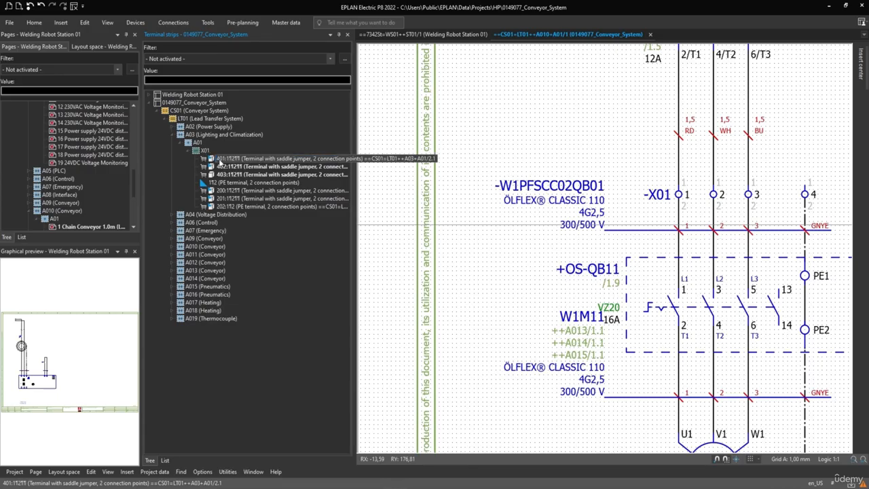
{"action": "right_click", "coordinate": [223, 162]}
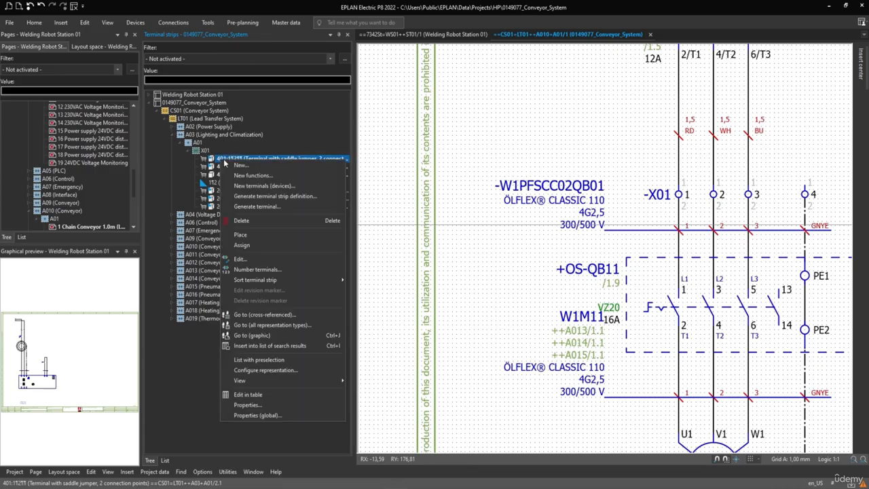
{"action": "left_click", "coordinate": [259, 335]}
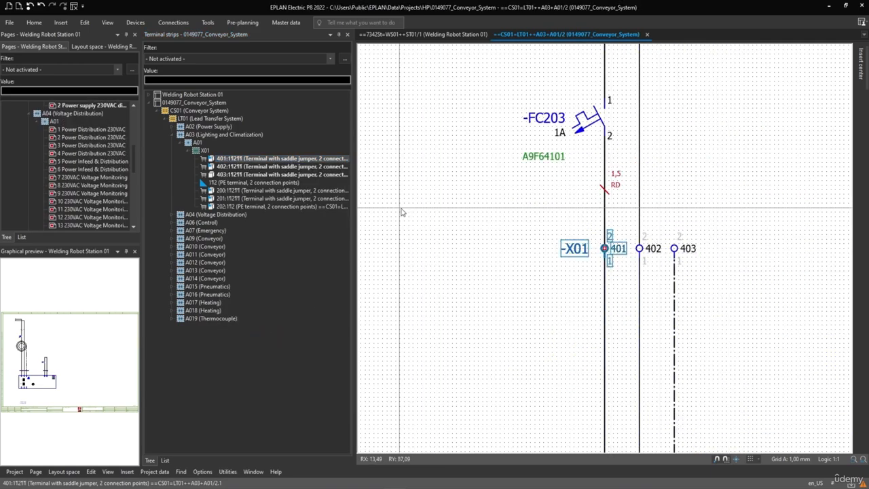
{"action": "middle_click_drag", "start_coordinate": [593, 277], "coordinate": [478, 276]}
{"action": "left_click", "coordinate": [441, 254]}
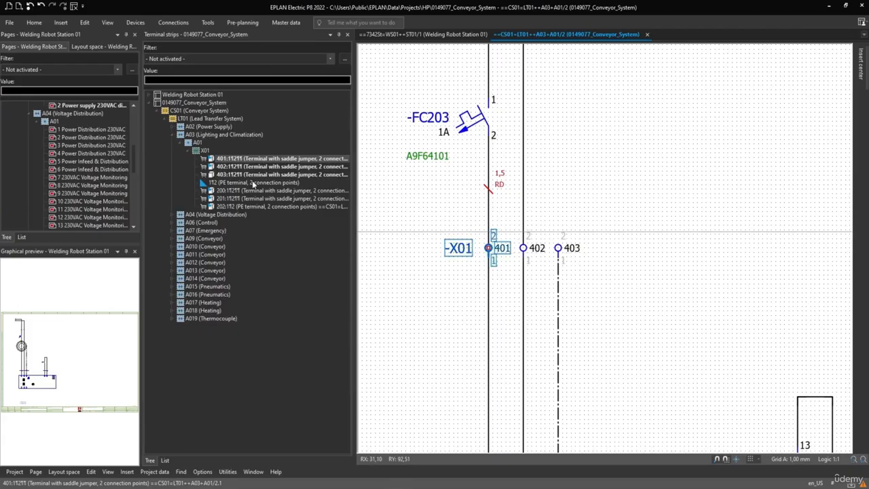
Step: Go to the graphic of terminal 403 of strip X01 in the schematic
{"action": "left_click", "coordinate": [212, 174]}
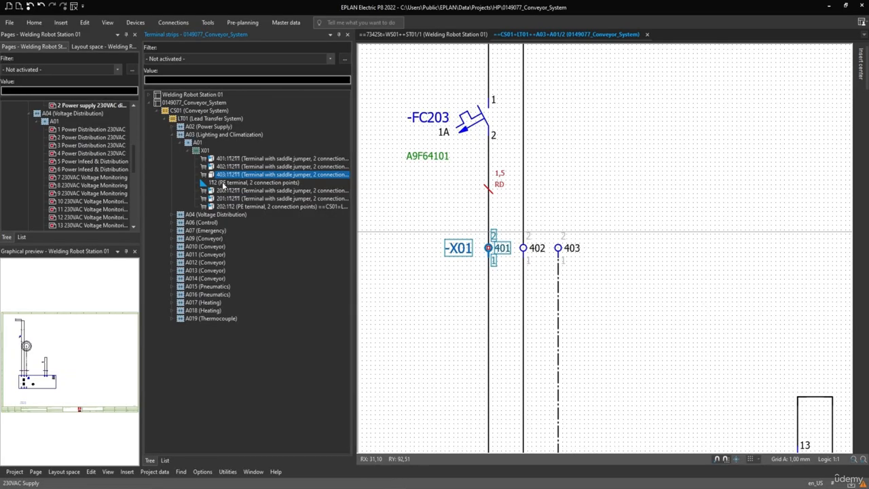
{"action": "right_click", "coordinate": [220, 176]}
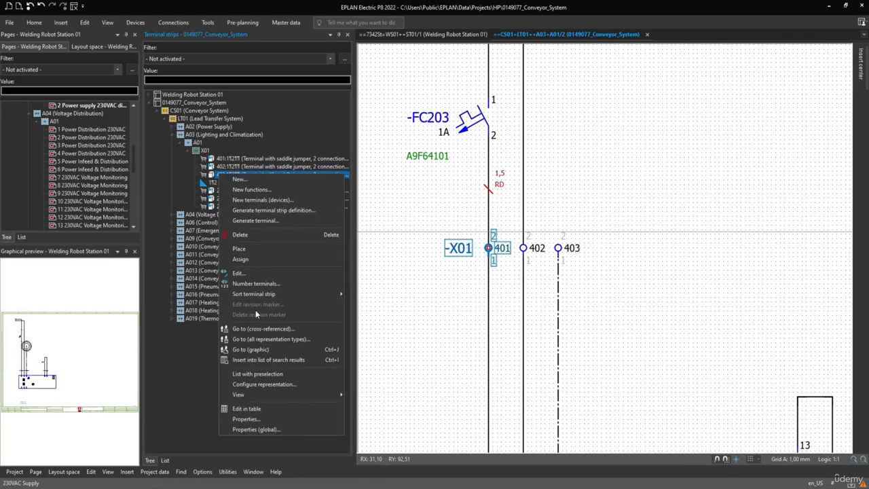
{"action": "left_click", "coordinate": [266, 350]}
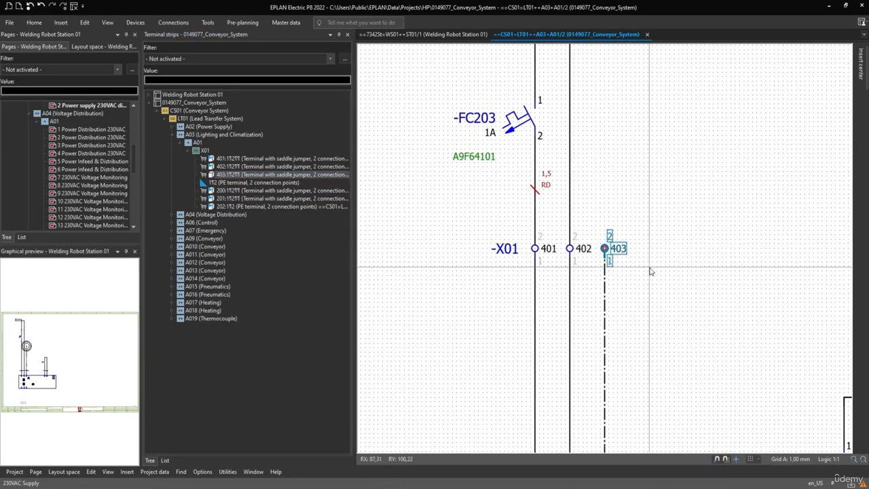
Step: Try to assign the unplaced PE terminal of strip X01 to terminal 403 in the schematic
{"action": "right_click", "coordinate": [220, 184]}
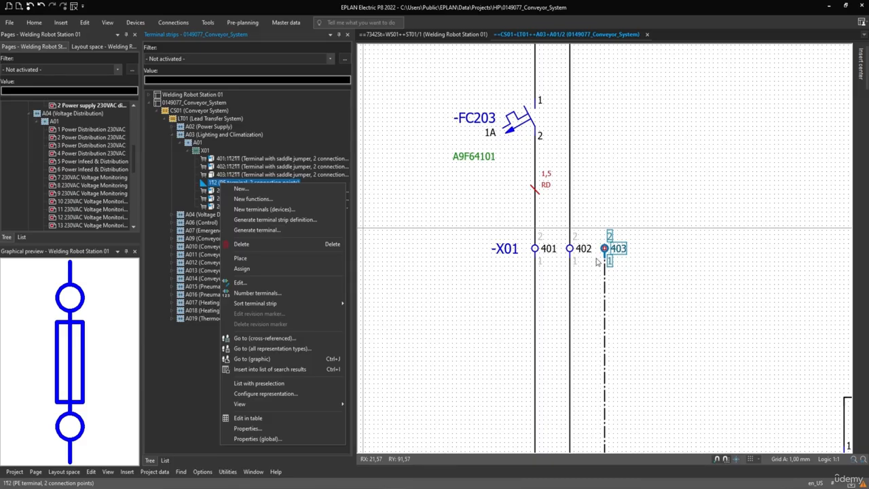
{"action": "left_click", "coordinate": [242, 269]}
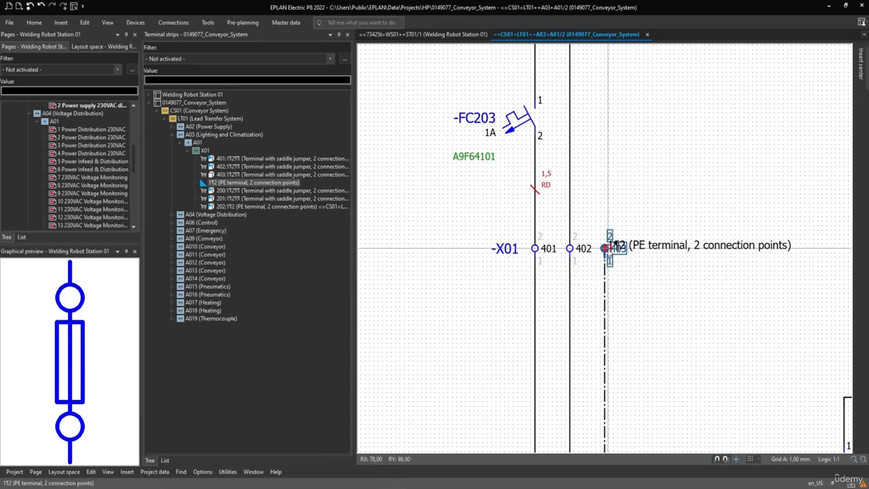
{"action": "left_click", "coordinate": [605, 249]}
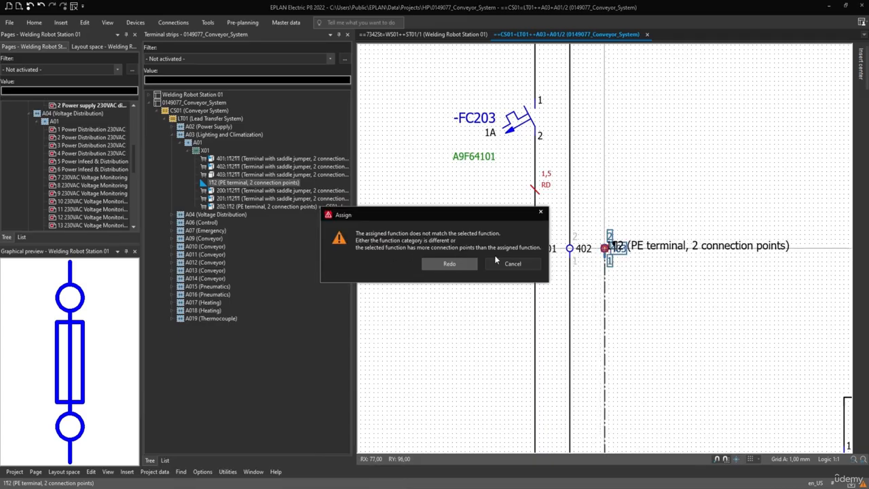
{"action": "left_click", "coordinate": [511, 263]}
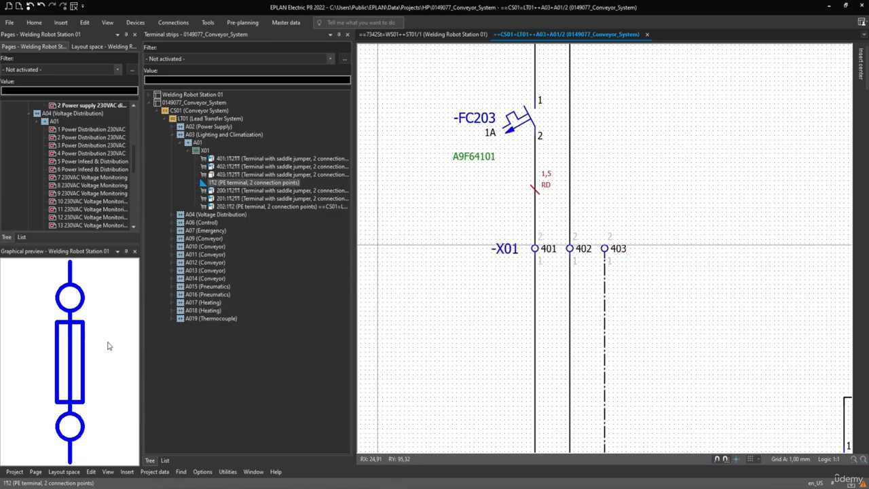
Step: Place the unplaced PE terminal of strip X01 on the schematic page beside terminal 403
{"action": "left_click_drag", "start_coordinate": [220, 182], "coordinate": [663, 239]}
{"action": "scroll", "coordinate": [631, 212], "scroll_direction": "up", "scroll_amount": 2}
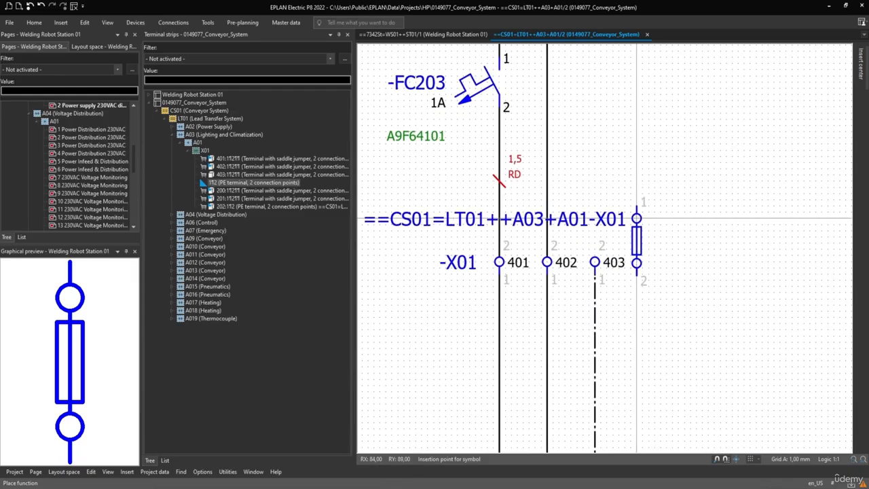
{"action": "left_click", "coordinate": [637, 213]}
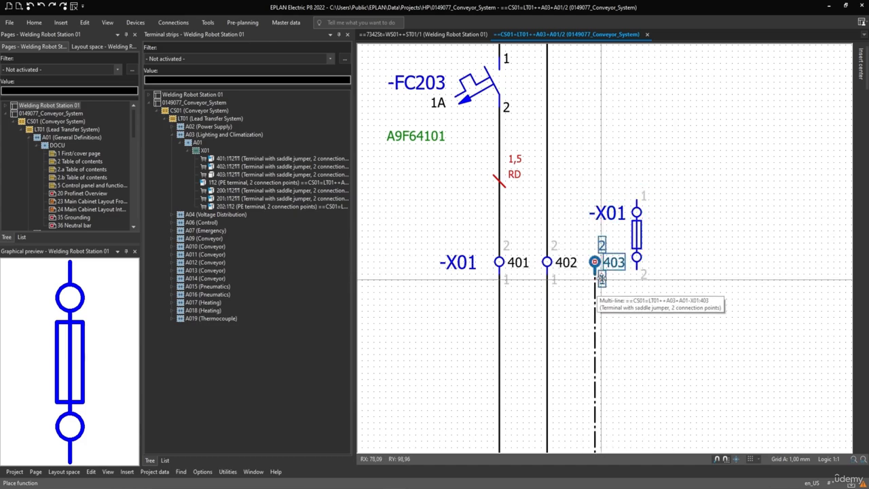
Step: Go from the Terminal strips navigator to the graphic of the newly placed PE terminal
{"action": "left_click", "coordinate": [205, 184]}
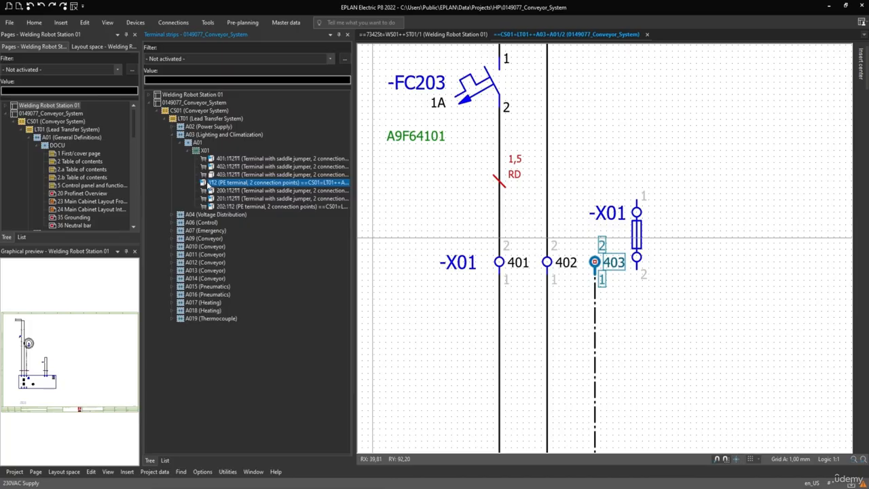
{"action": "right_click", "coordinate": [205, 182]}
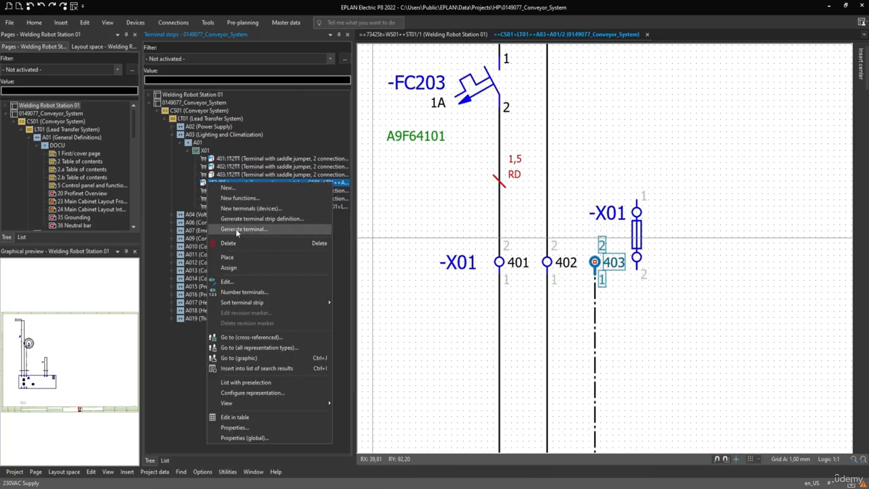
{"action": "left_click", "coordinate": [247, 358]}
{"action": "left_click_drag", "start_coordinate": [639, 216], "coordinate": [596, 314]}
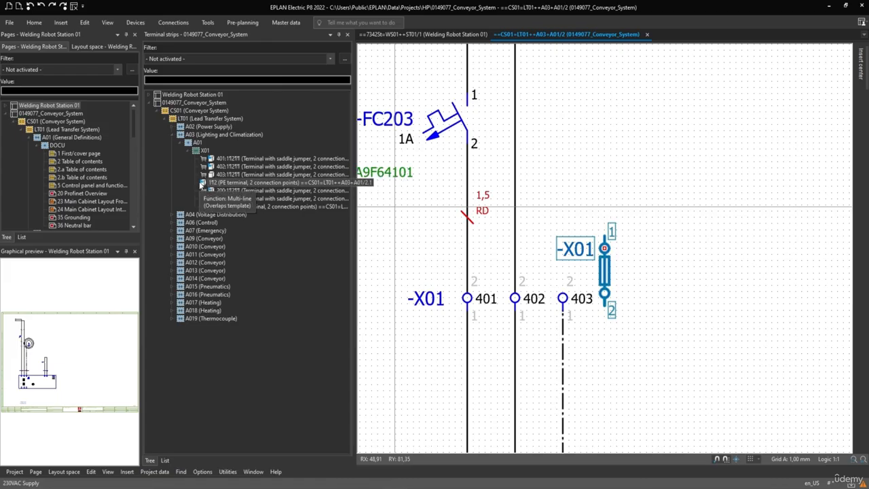
Step: Review the properties of the placed PE terminal without changing anything
{"action": "right_click", "coordinate": [219, 184]}
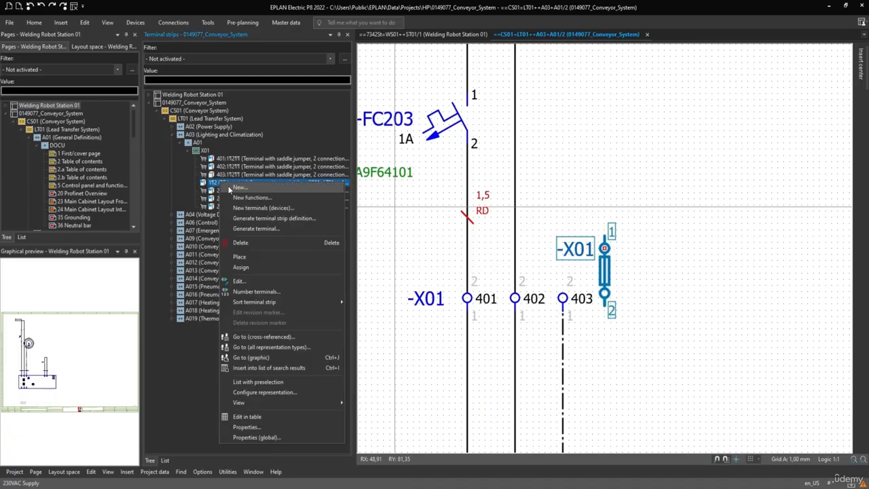
{"action": "left_click", "coordinate": [248, 424]}
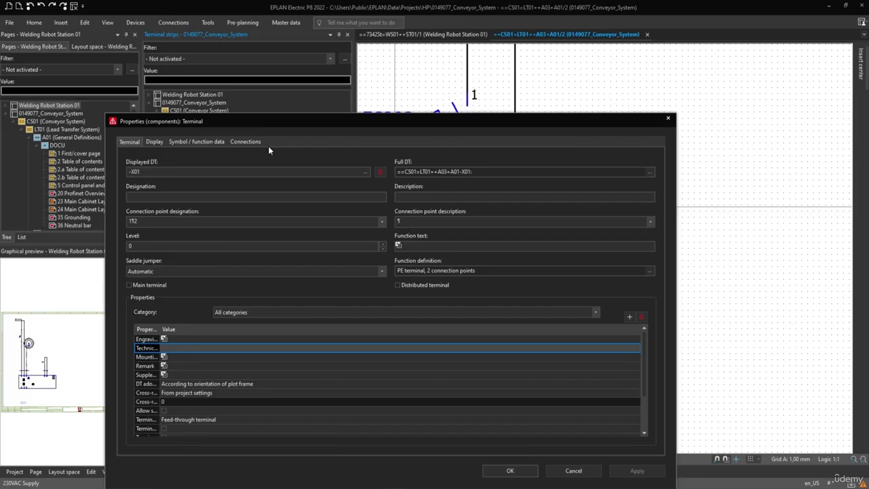
{"action": "left_click", "coordinate": [573, 471]}
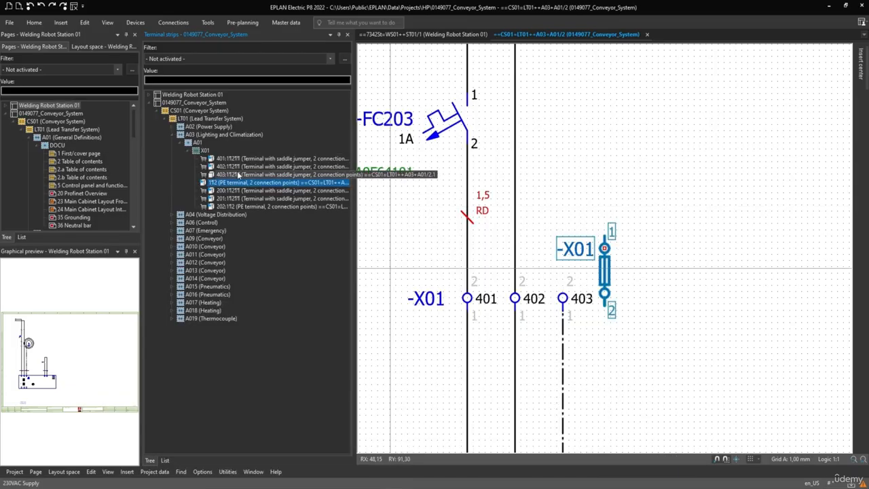
Step: Copy the part number PXC.3031238 from the parts data of terminal 403
{"action": "left_click", "coordinate": [215, 175]}
{"action": "right_click", "coordinate": [216, 175]}
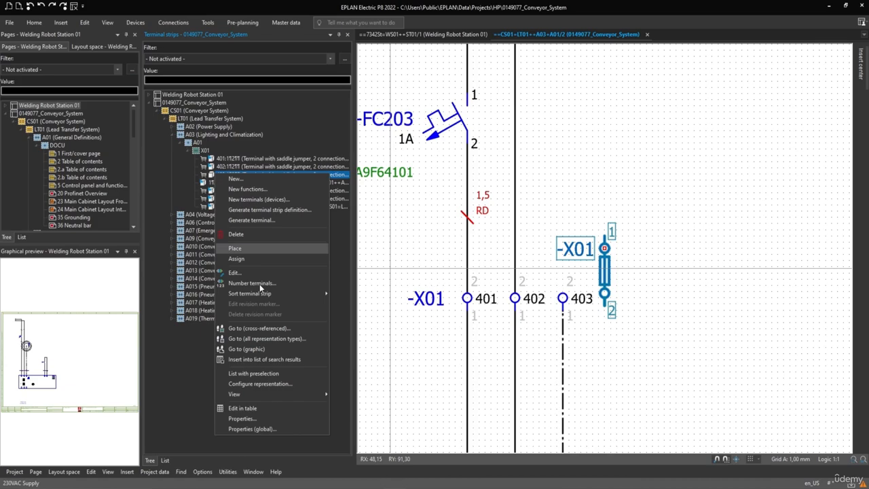
{"action": "left_click", "coordinate": [258, 419]}
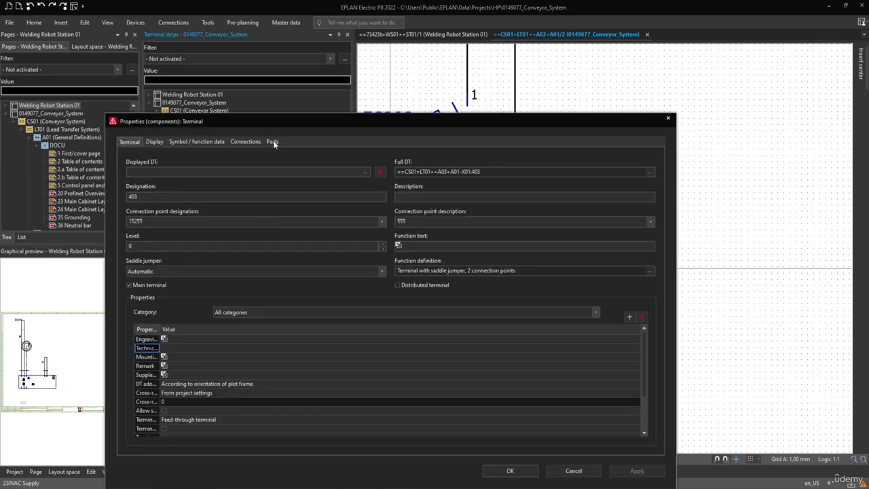
{"action": "left_click", "coordinate": [273, 142]}
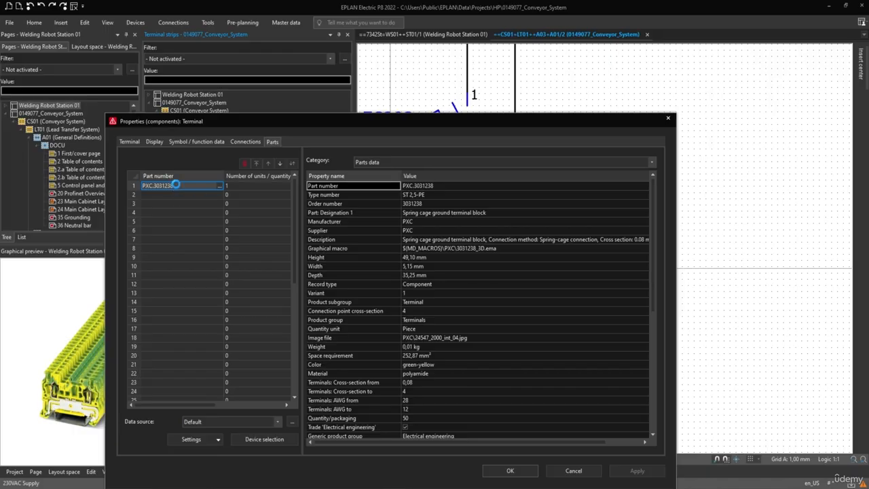
{"action": "left_click", "coordinate": [175, 185]}
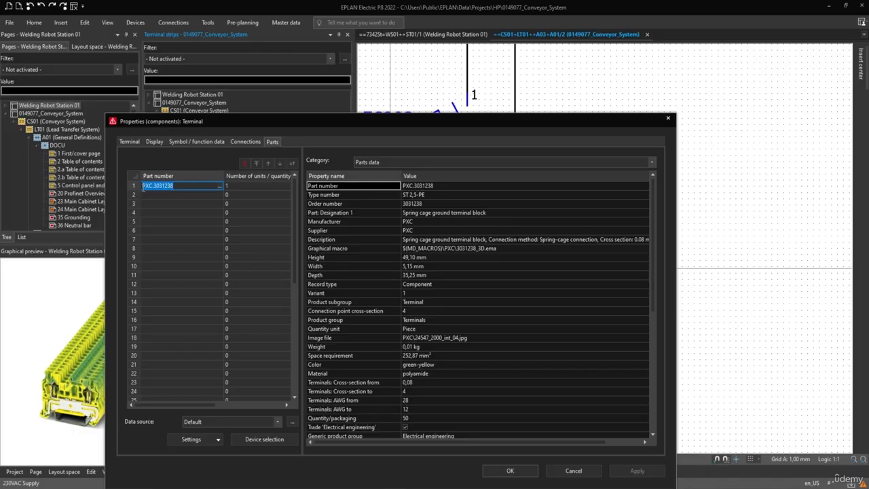
{"action": "right_click", "coordinate": [158, 186]}
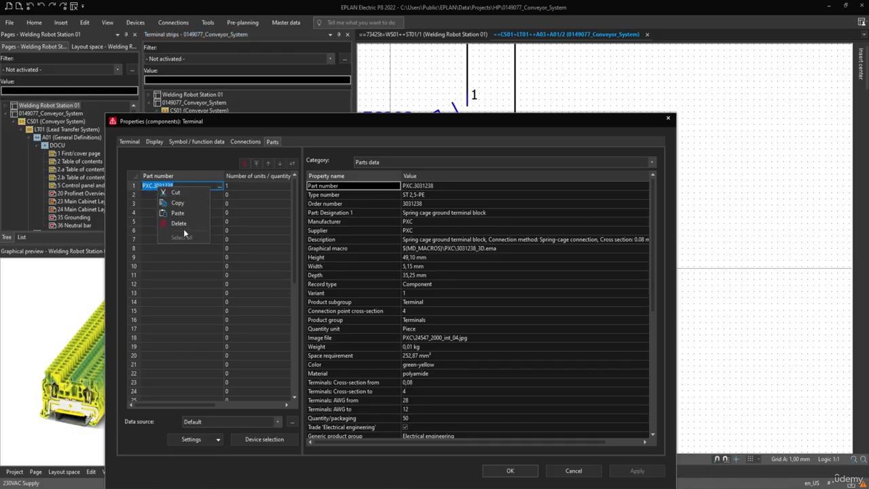
{"action": "left_click", "coordinate": [175, 209]}
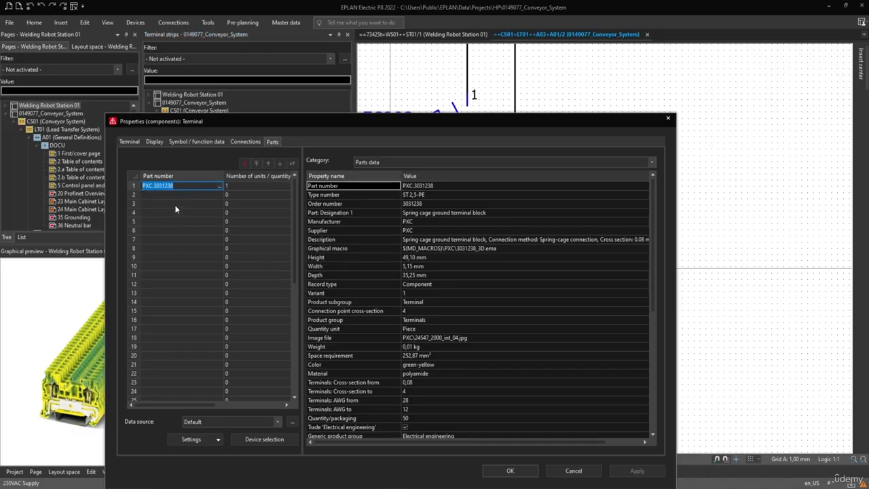
{"action": "left_click", "coordinate": [508, 471]}
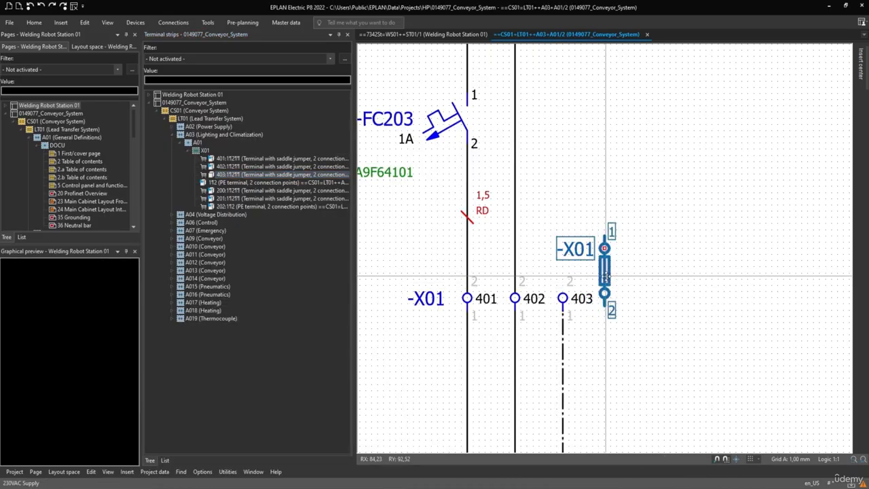
Step: Make the placed PE terminal a main terminal and paste PXC.3031238 as its part number, accepting the changes
{"action": "right_click", "coordinate": [606, 276]}
{"action": "left_click", "coordinate": [623, 274]}
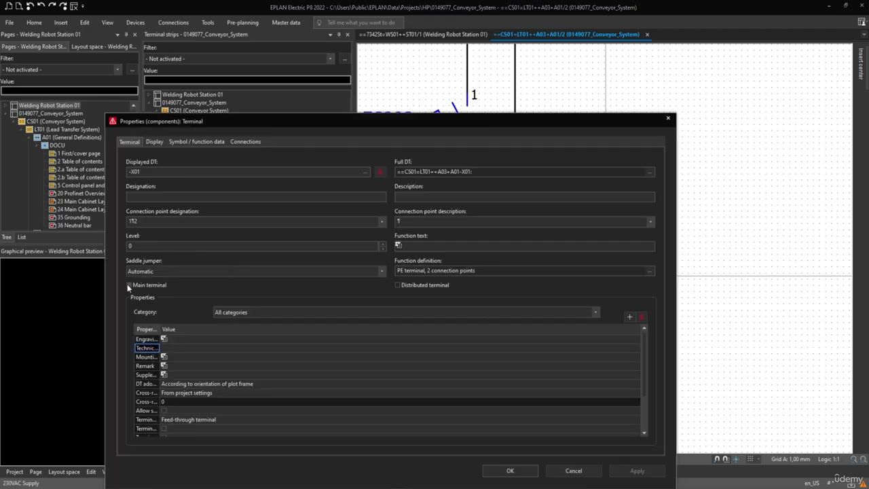
{"action": "left_click", "coordinate": [130, 285]}
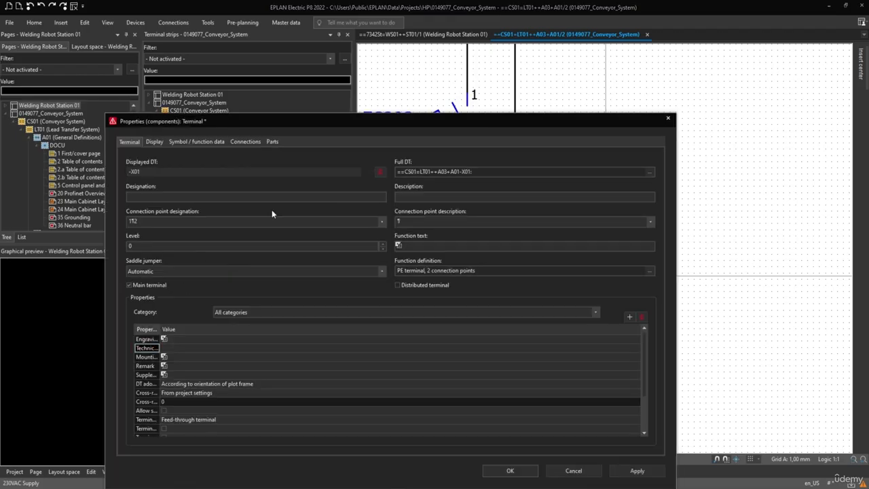
{"action": "left_click", "coordinate": [274, 142]}
{"action": "right_click", "coordinate": [161, 187]}
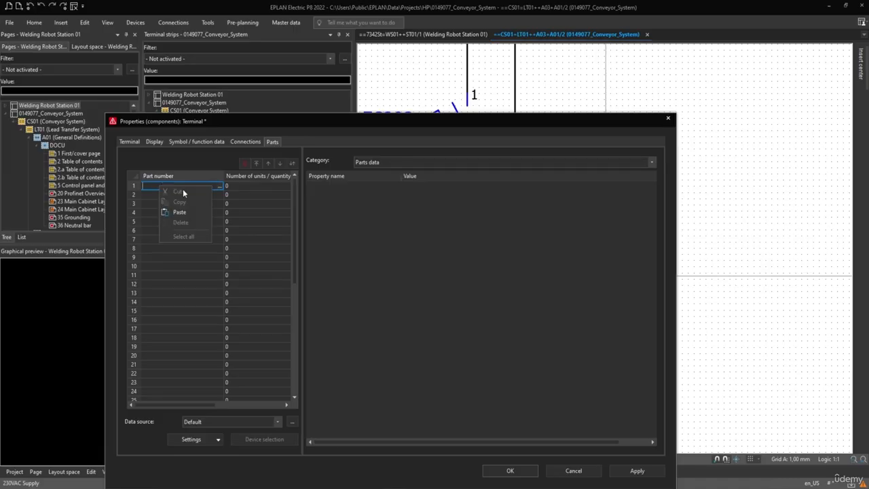
{"action": "left_click", "coordinate": [188, 216]}
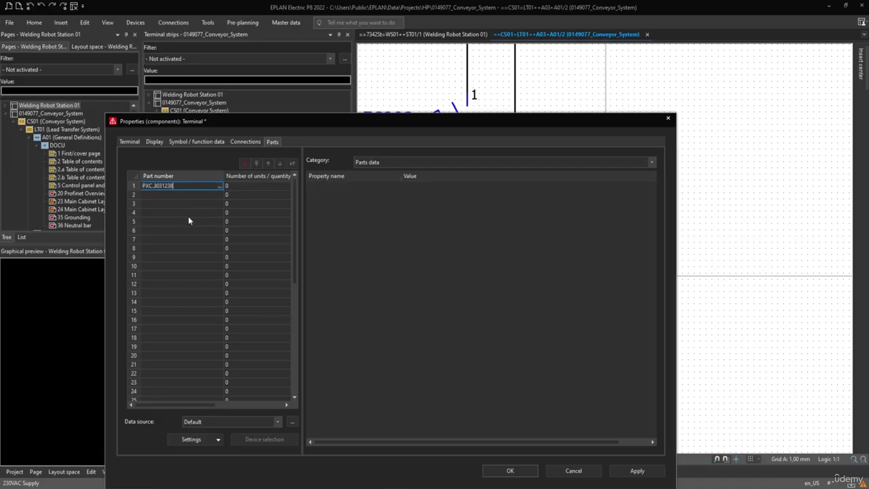
{"action": "left_click", "coordinate": [488, 467]}
{"action": "left_click", "coordinate": [438, 323]}
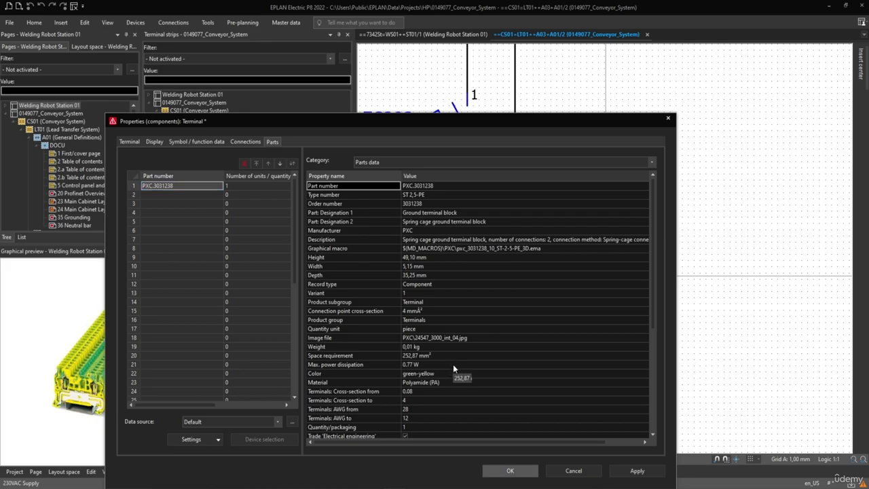
{"action": "left_click", "coordinate": [516, 476]}
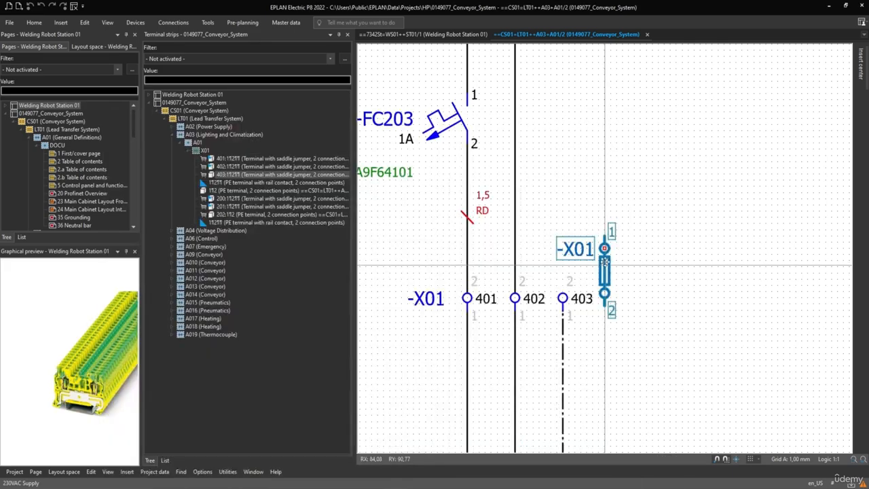
Step: Delete terminal 403 from the schematic and move the PE terminal into its place beside terminal 402
{"action": "left_click", "coordinate": [581, 298]}
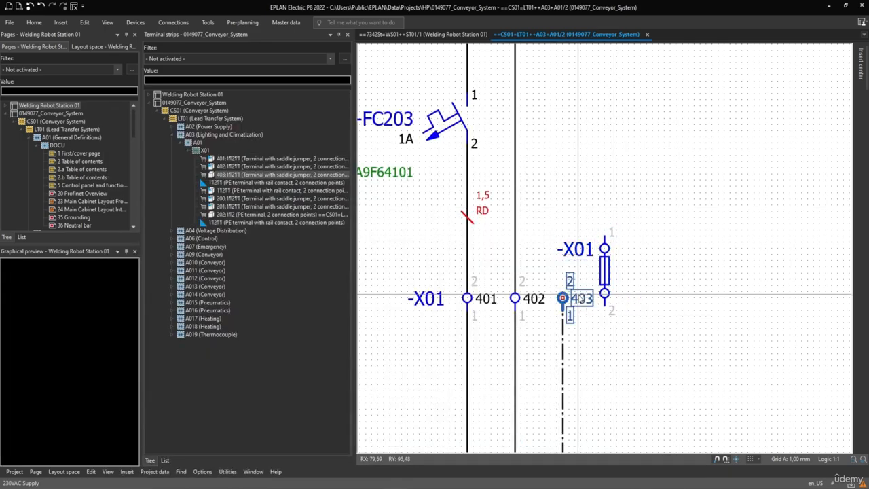
{"action": "key", "text": "Delete"}
{"action": "left_click", "coordinate": [605, 279]}
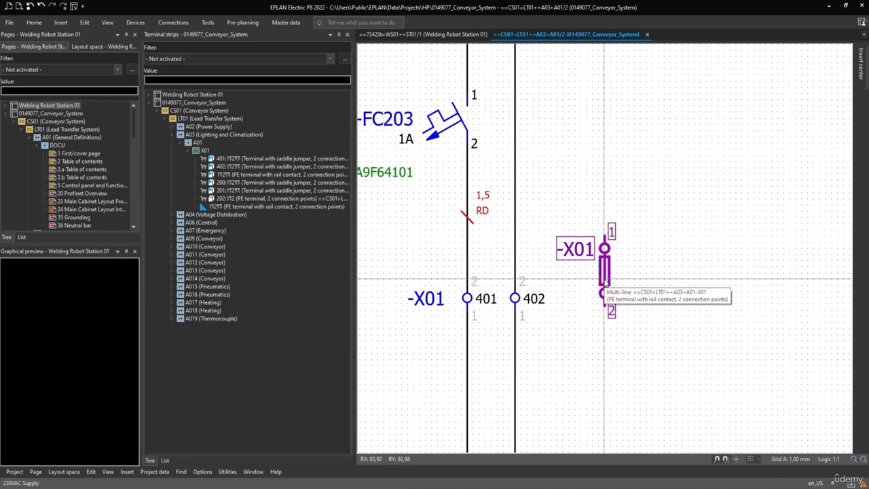
{"action": "left_click_drag", "start_coordinate": [604, 282], "coordinate": [563, 280]}
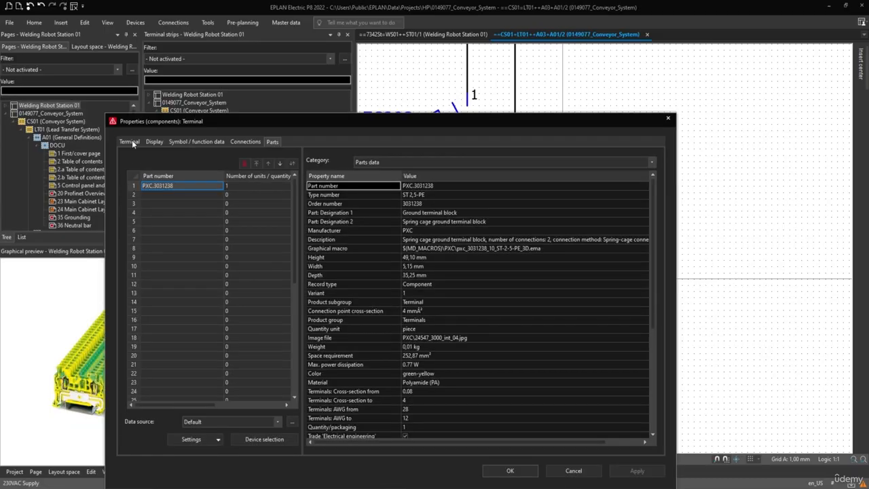
Step: Set the PE terminal's designation to 403 and accept the properties
{"action": "left_click", "coordinate": [129, 141]}
{"action": "left_click", "coordinate": [151, 197]}
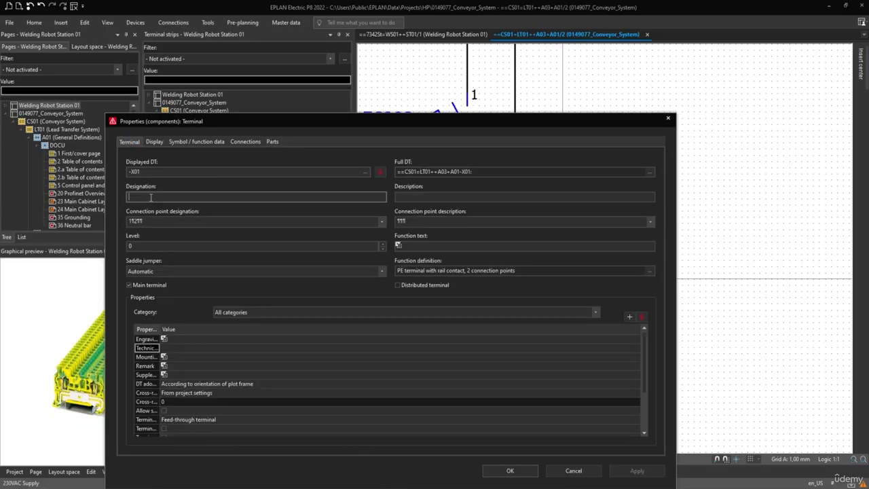
{"action": "type", "text": "403"}
{"action": "key", "text": "Return"}
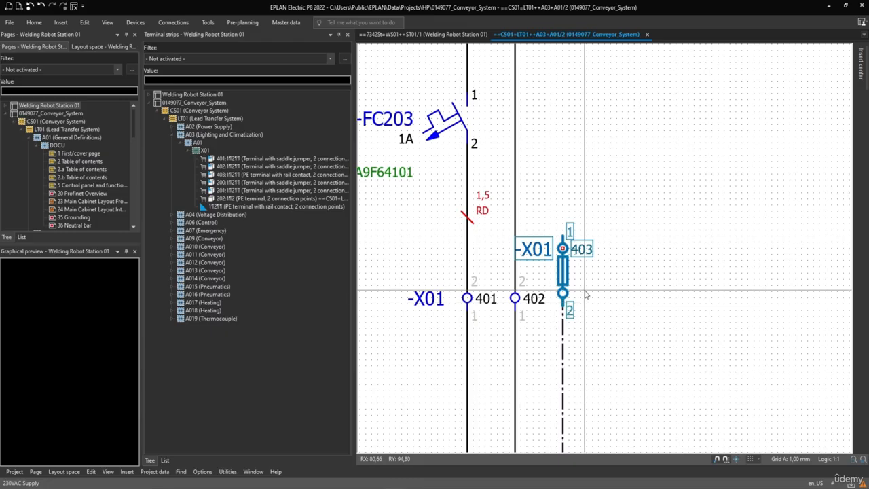
Step: Examine the order of the terminals listed in strip X01 under A03 and compare it with the schematic
{"action": "left_click", "coordinate": [228, 175]}
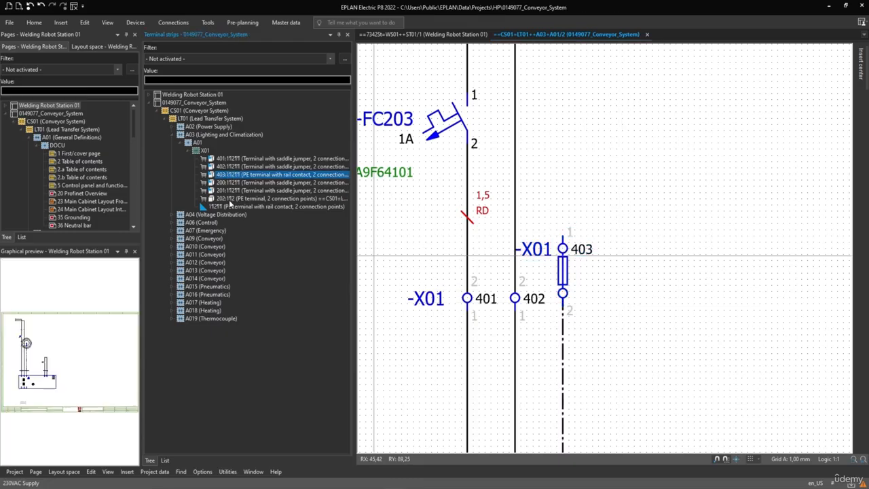
{"action": "left_click", "coordinate": [231, 198]}
{"action": "left_click", "coordinate": [622, 309]}
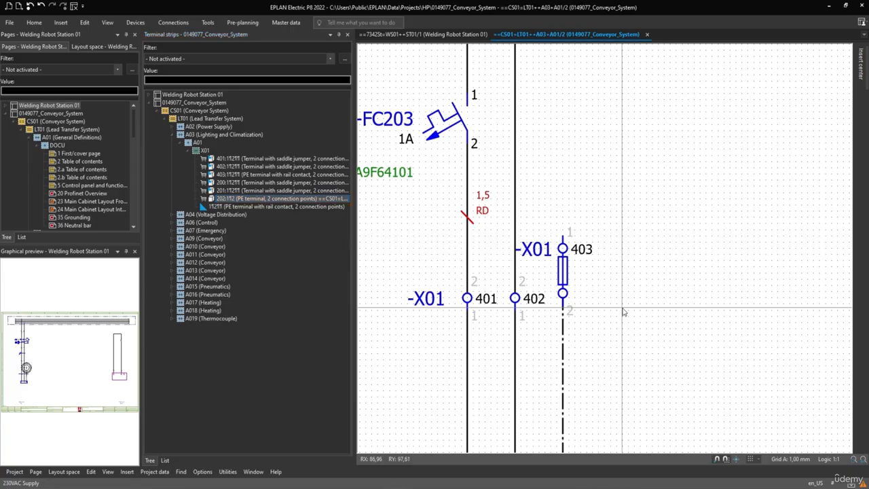
{"action": "scroll", "coordinate": [625, 271], "scroll_direction": "down", "scroll_amount": 1}
{"action": "middle_click_drag", "start_coordinate": [616, 283], "coordinate": [527, 275]}
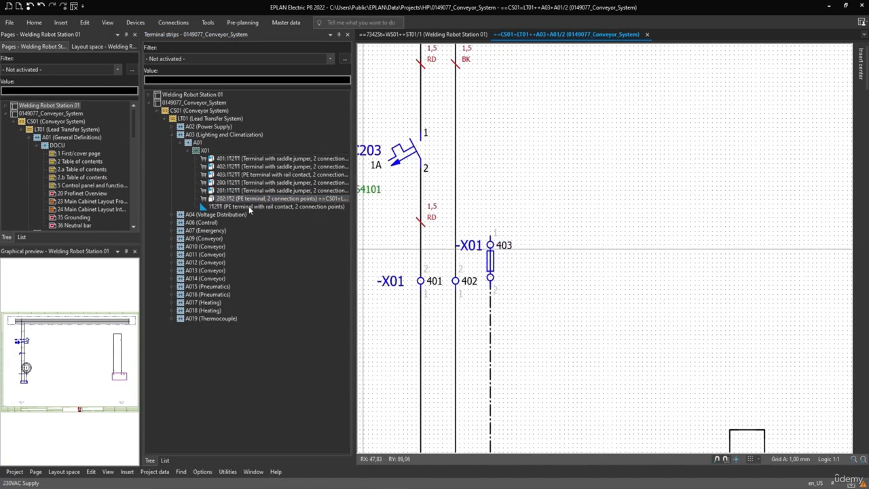
{"action": "left_click", "coordinate": [228, 159]}
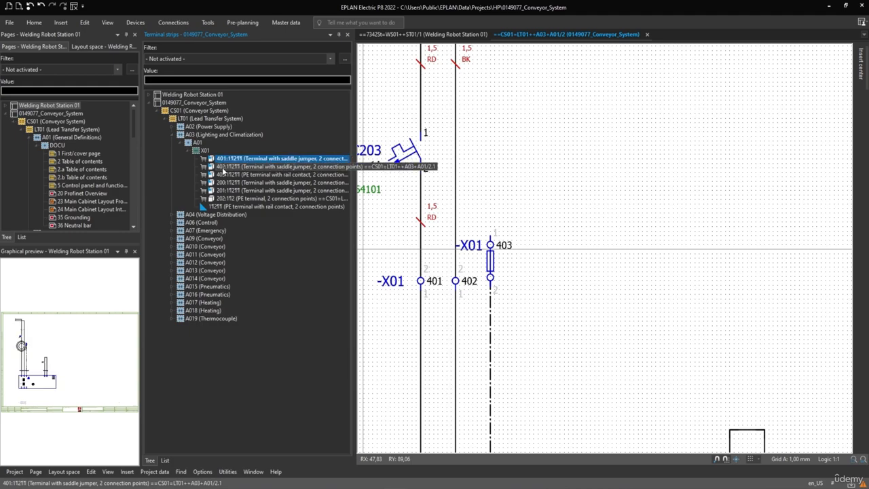
{"action": "left_click", "coordinate": [224, 172], "text": "shift"}
{"action": "left_click", "coordinate": [225, 166]}
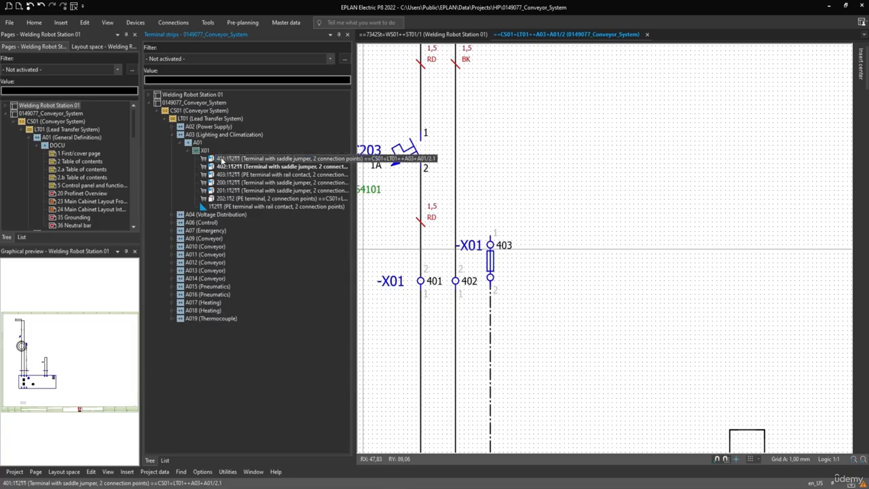
Step: Delete the sorting of terminal strip X01 under A03 (Lighting and Climatization)
{"action": "right_click", "coordinate": [221, 161]}
{"action": "right_click", "coordinate": [206, 152]}
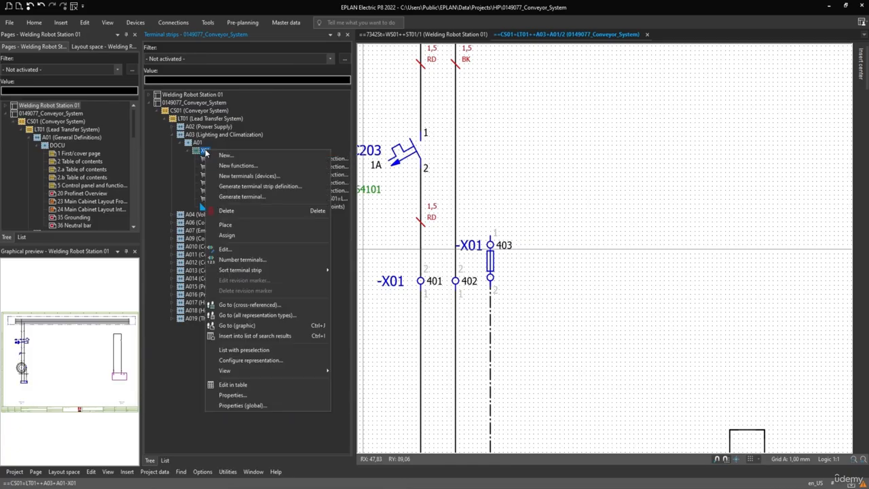
{"action": "left_click", "coordinate": [202, 152]}
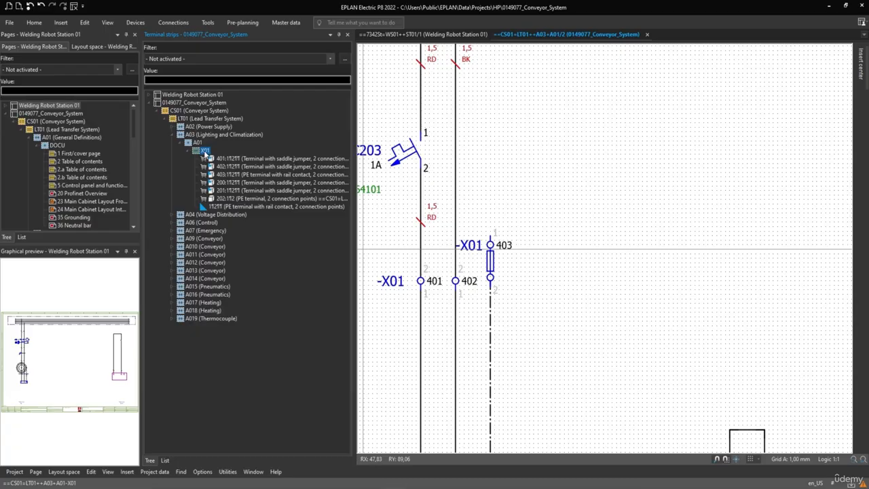
{"action": "right_click", "coordinate": [203, 154]}
{"action": "mouse_move", "coordinate": [246, 273]}
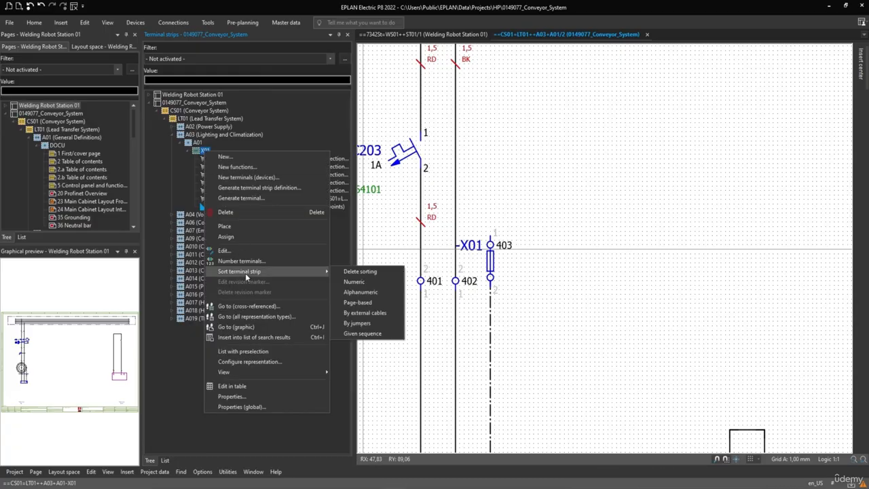
{"action": "left_click", "coordinate": [359, 272]}
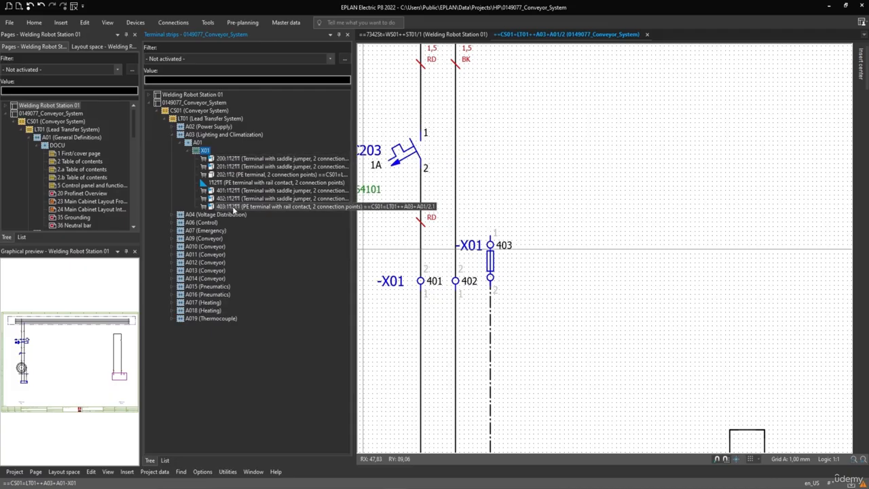
Step: Start numbering the terminals of strip X01 and set its PE, N and SH terminals to Number
{"action": "right_click", "coordinate": [201, 151]}
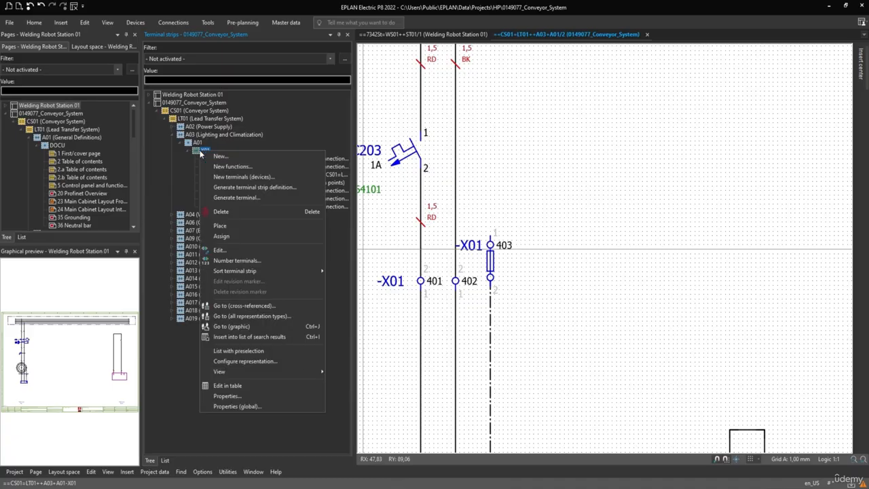
{"action": "left_click", "coordinate": [247, 262]}
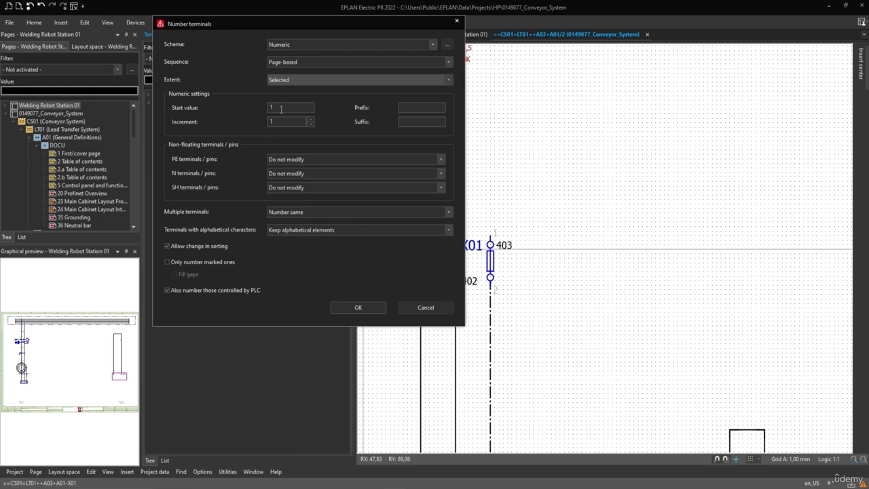
{"action": "left_click_drag", "start_coordinate": [281, 108], "coordinate": [262, 123]}
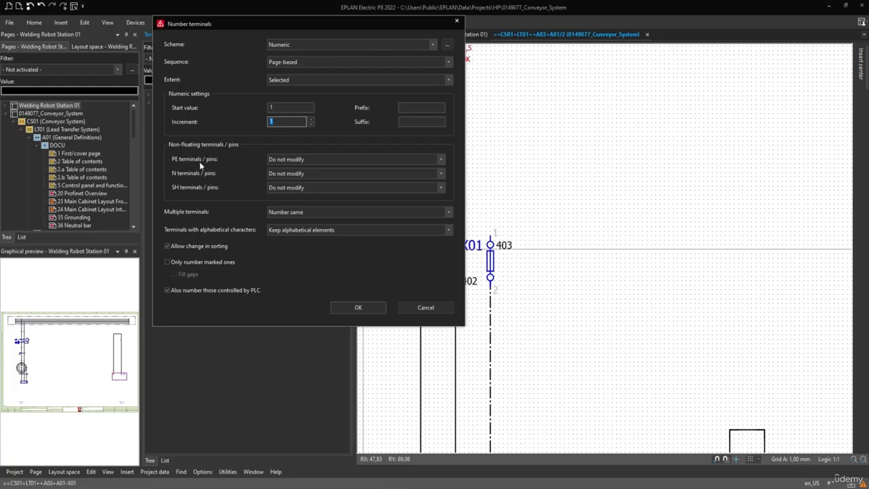
{"action": "left_click", "coordinate": [291, 161]}
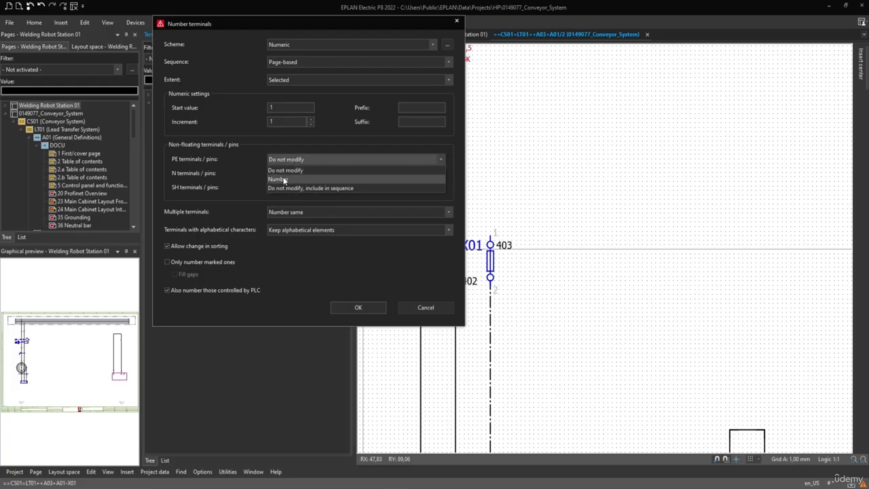
{"action": "left_click", "coordinate": [283, 178]}
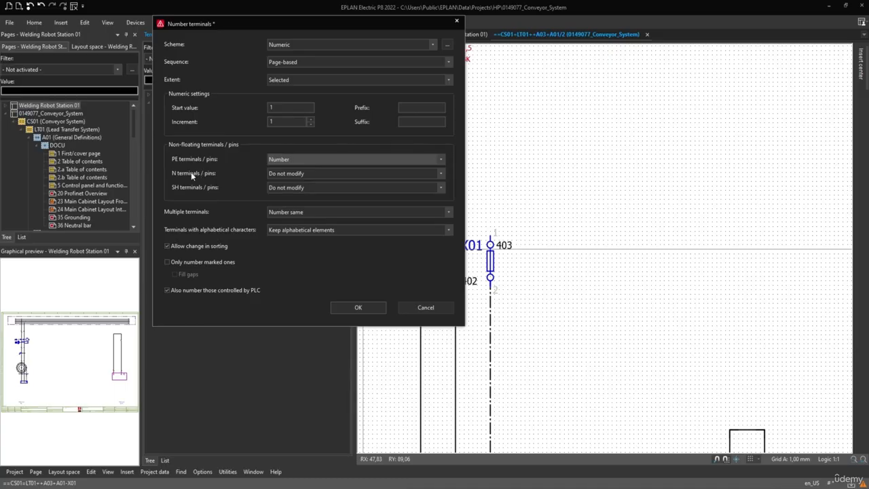
{"action": "left_click", "coordinate": [276, 175]}
{"action": "left_click", "coordinate": [276, 191]}
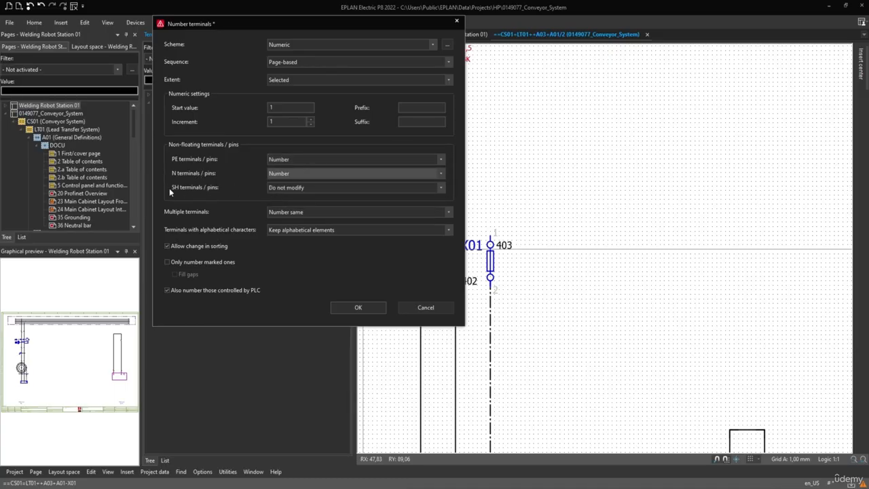
{"action": "left_click", "coordinate": [282, 187]}
{"action": "left_click", "coordinate": [281, 203]}
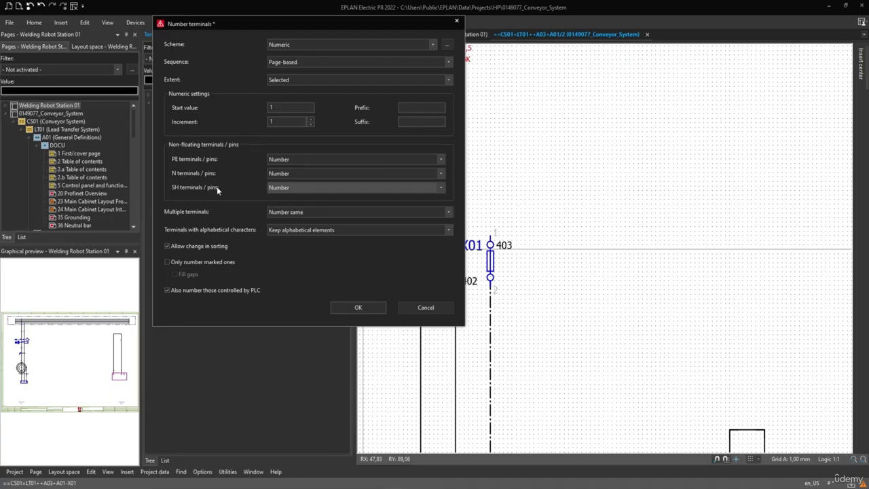
Step: Apply the numbering to strip X01 with start value 1 and increment 1, then check the renumbered terminals
{"action": "left_click", "coordinate": [275, 160]}
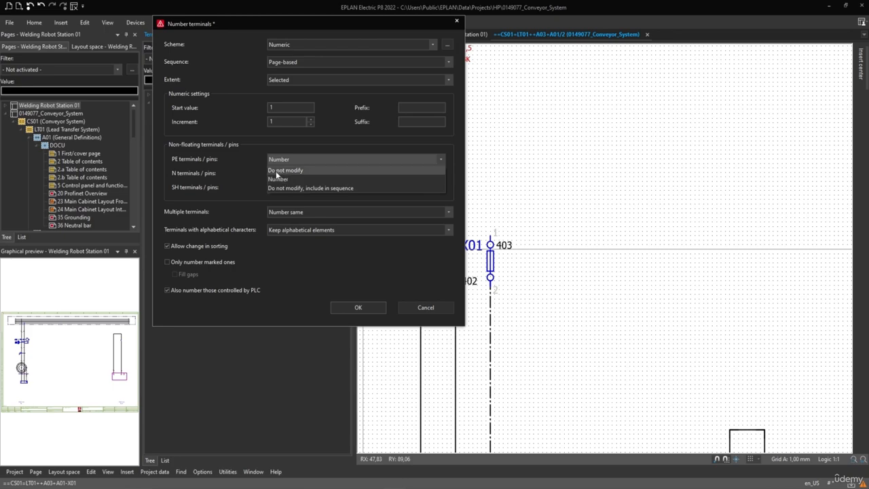
{"action": "left_click", "coordinate": [249, 163]}
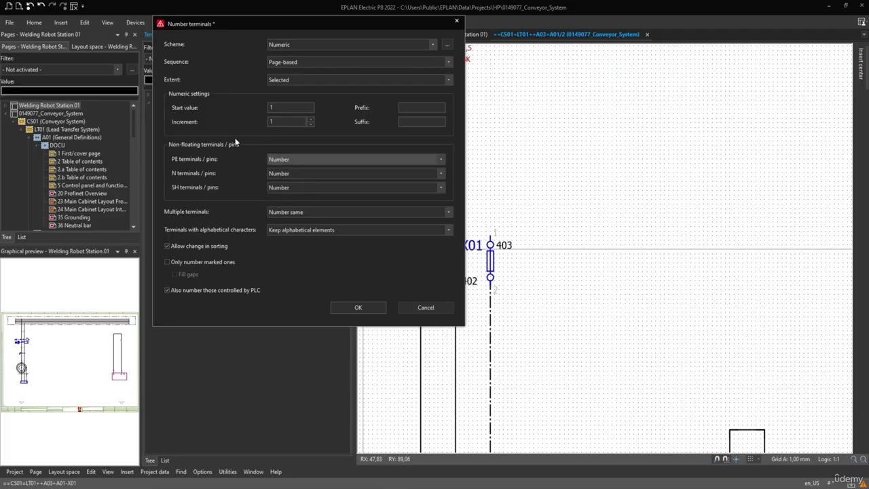
{"action": "double_click", "coordinate": [272, 107]}
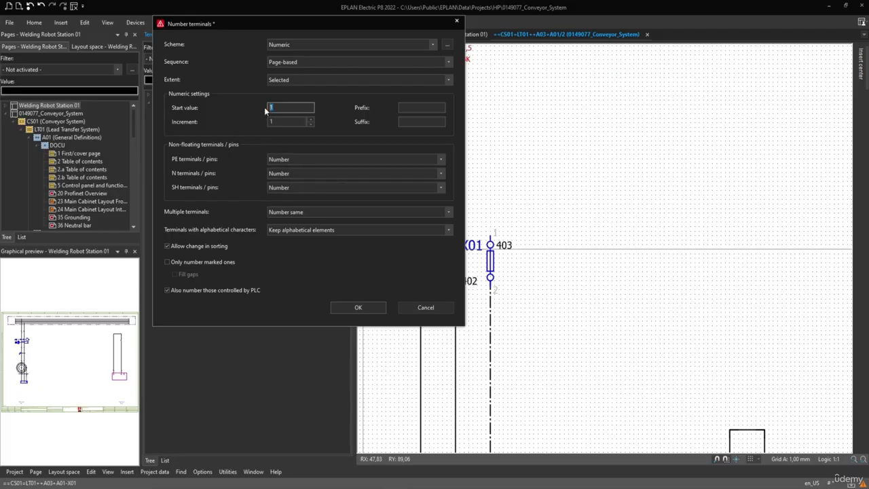
{"action": "double_click", "coordinate": [273, 121]}
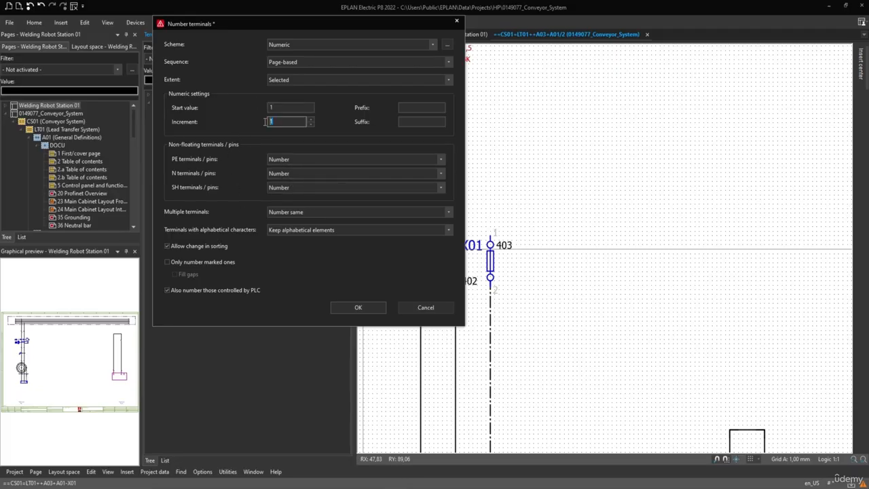
{"action": "left_click", "coordinate": [342, 307]}
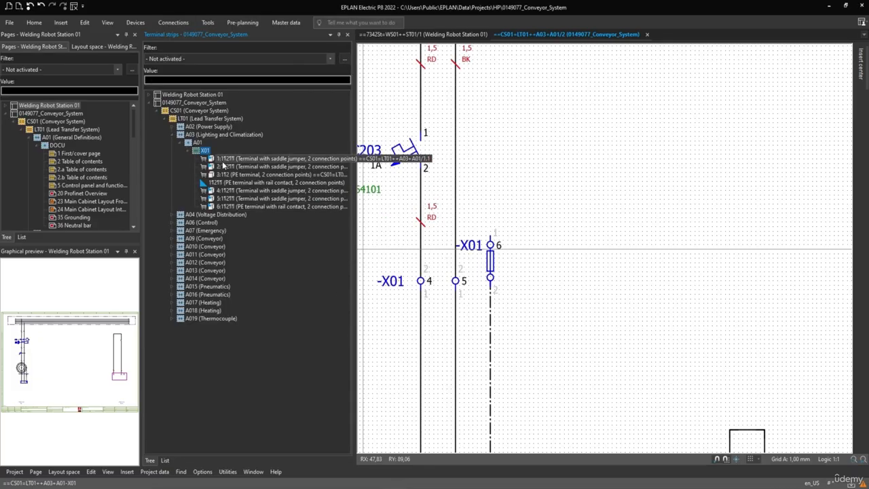
{"action": "left_click", "coordinate": [223, 159]}
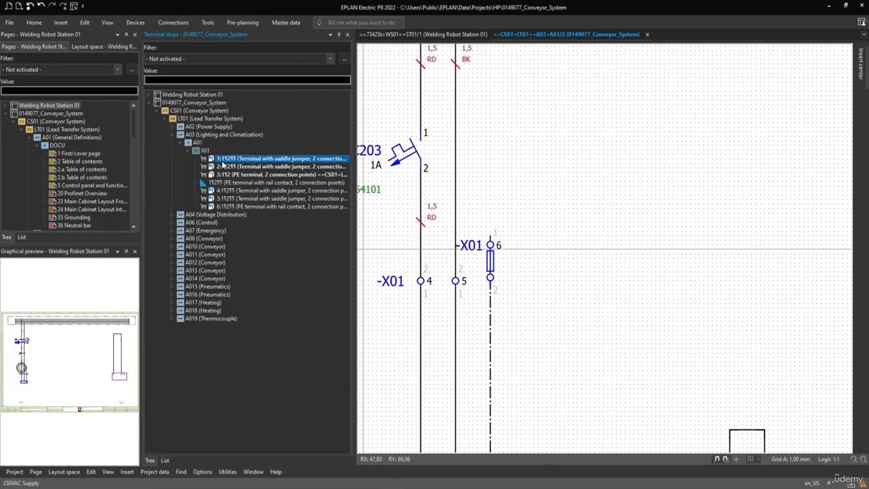
{"action": "left_click", "coordinate": [226, 207]}
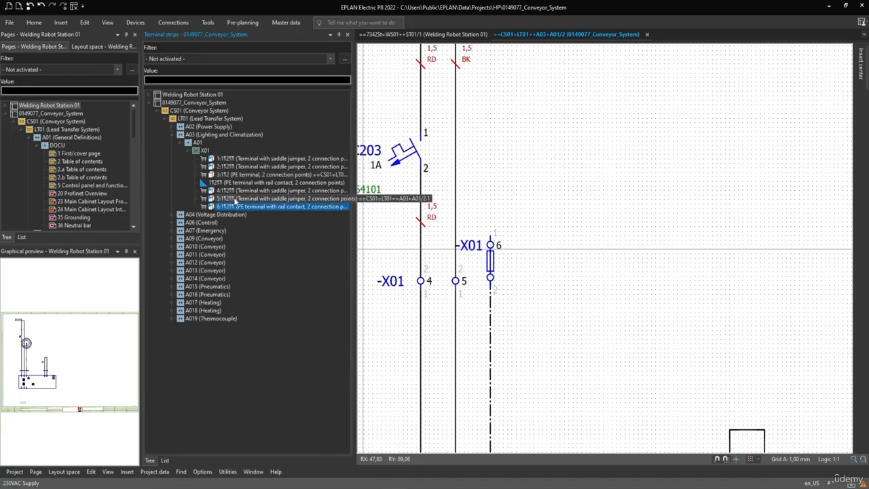
Step: Close the Terminal strips navigator and open the 2D panel layout navigator, widening it for readability
{"action": "left_click", "coordinate": [348, 35]}
{"action": "left_click", "coordinate": [108, 22]}
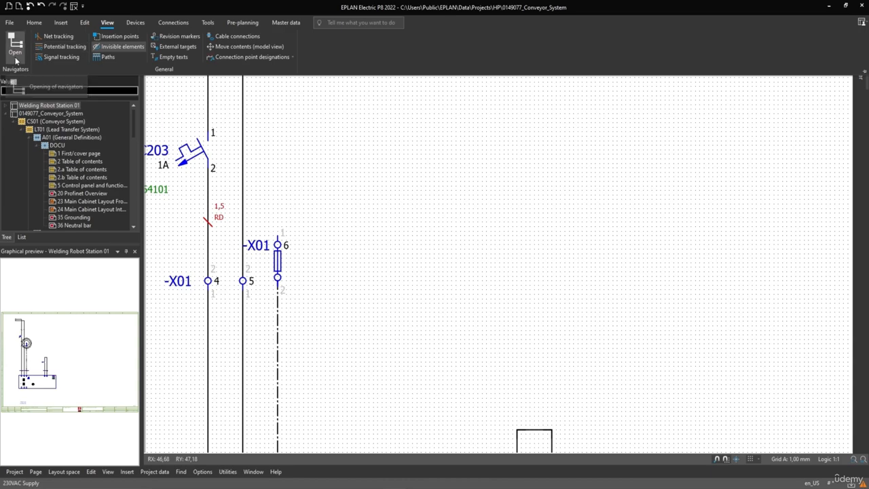
{"action": "left_click", "coordinate": [15, 45]}
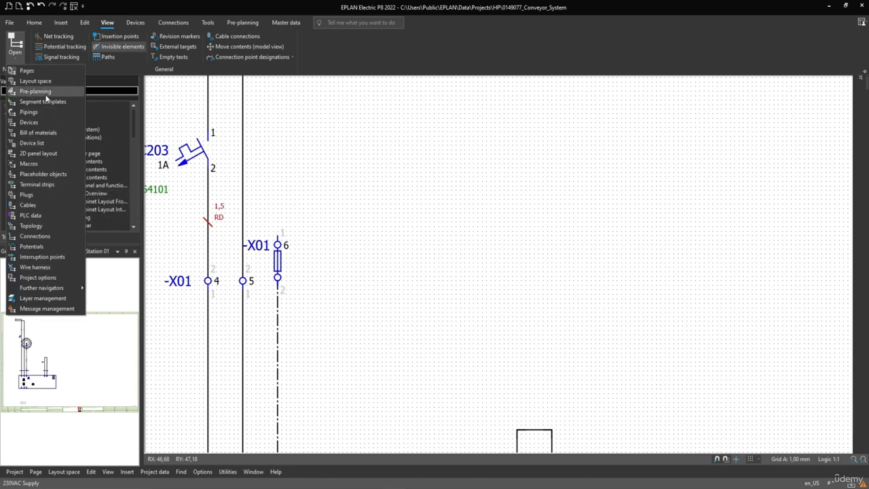
{"action": "left_click", "coordinate": [30, 155]}
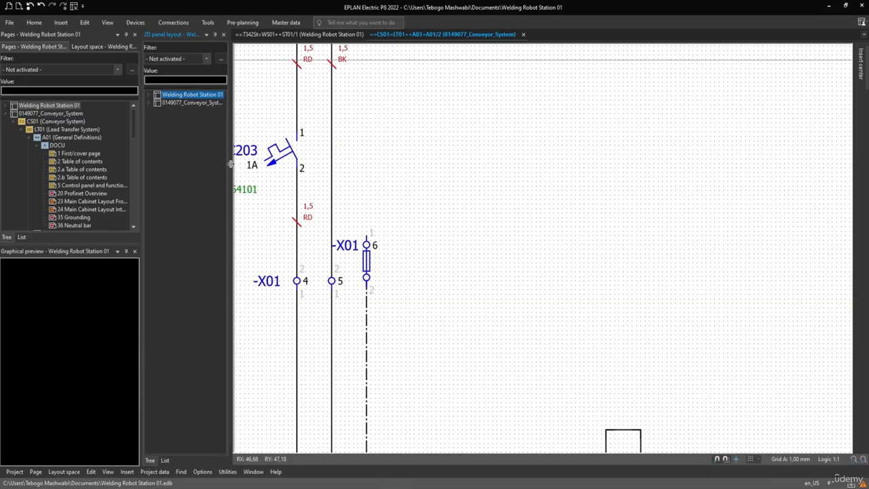
{"action": "left_click_drag", "start_coordinate": [231, 164], "coordinate": [299, 153]}
Step: Examine the conveyor project's 2D panel layout, expanding All parts down to LT01 and checking the mounting panel and Incorrectly placed entries
{"action": "left_click", "coordinate": [147, 103]}
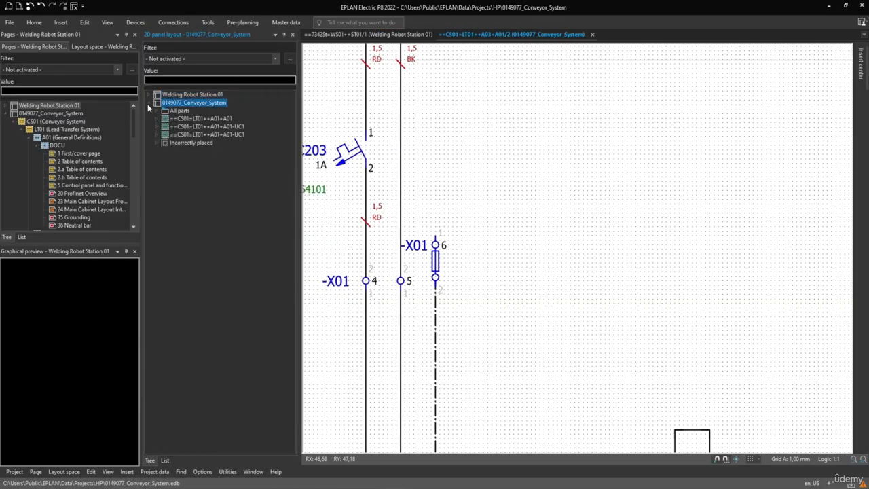
{"action": "left_click", "coordinate": [157, 144]}
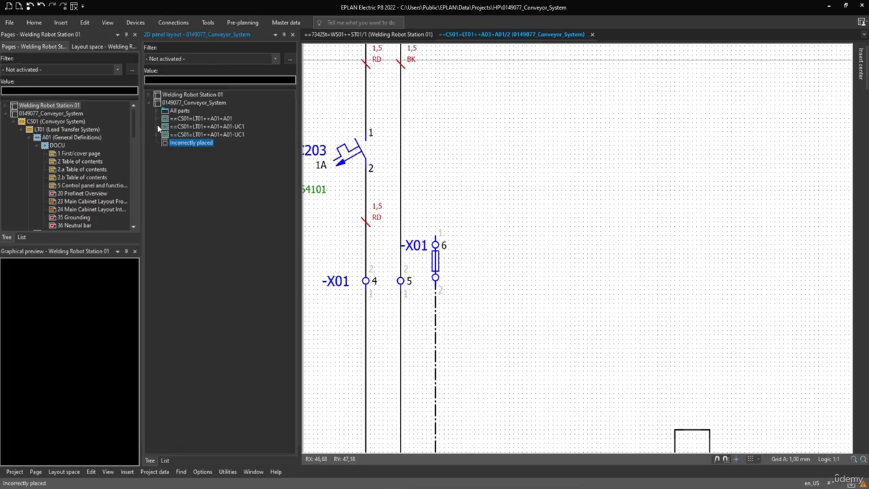
{"action": "left_click", "coordinate": [159, 110]}
{"action": "left_click", "coordinate": [166, 110]}
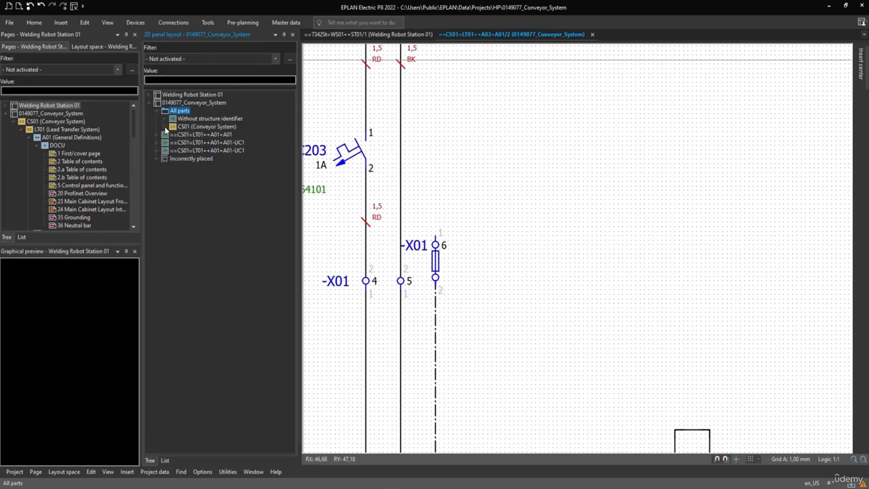
{"action": "left_click", "coordinate": [166, 127]}
{"action": "left_click", "coordinate": [173, 142]}
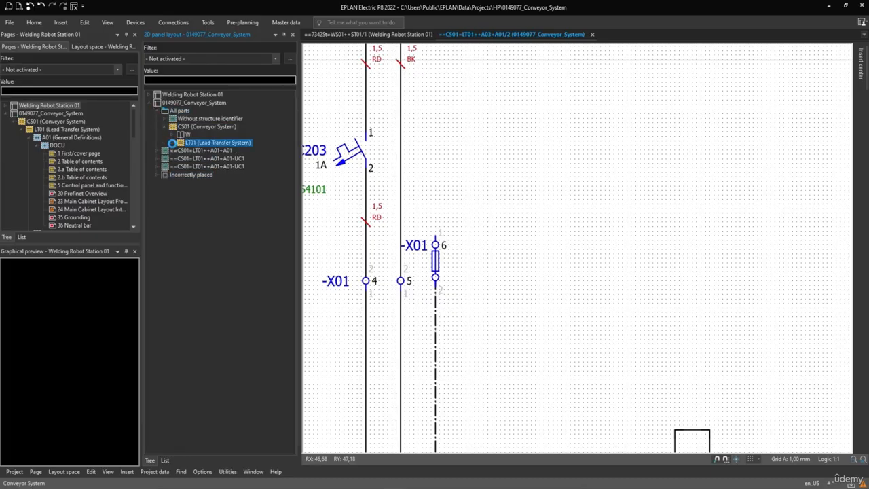
{"action": "left_click", "coordinate": [173, 143]}
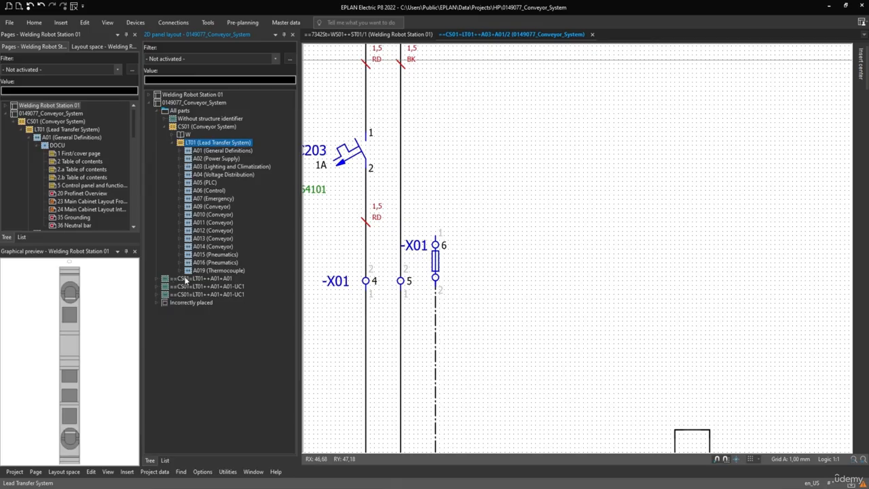
{"action": "left_click", "coordinate": [184, 280]}
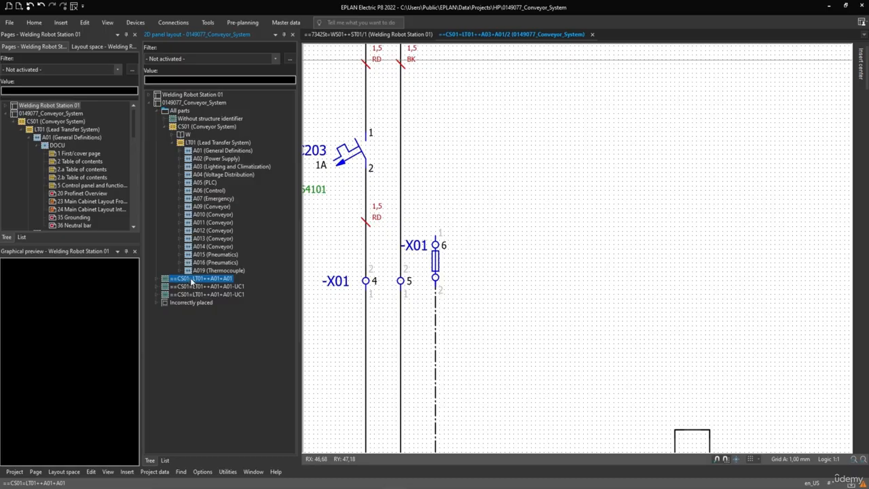
{"action": "left_click", "coordinate": [192, 289]}
{"action": "left_click", "coordinate": [194, 294]}
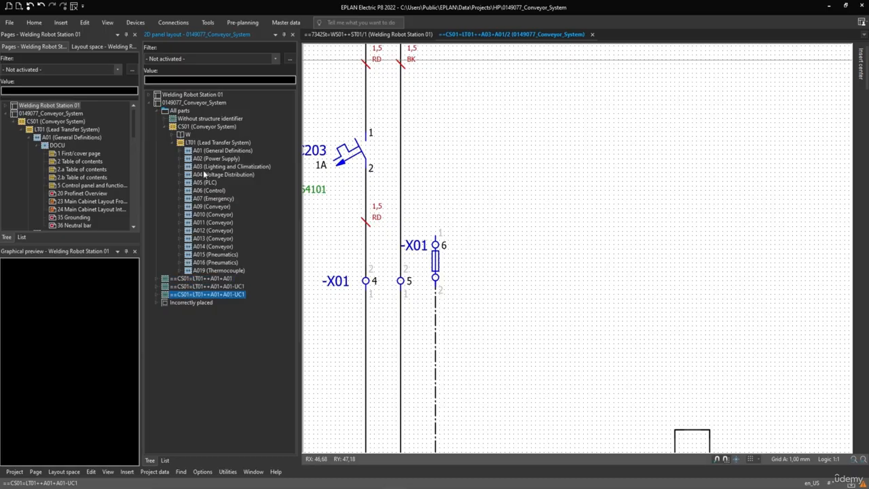
Step: Check the graphical previews of the A01, A09 and A019 groups under LT01 (Lead Transfer System)
{"action": "left_click", "coordinate": [201, 151]}
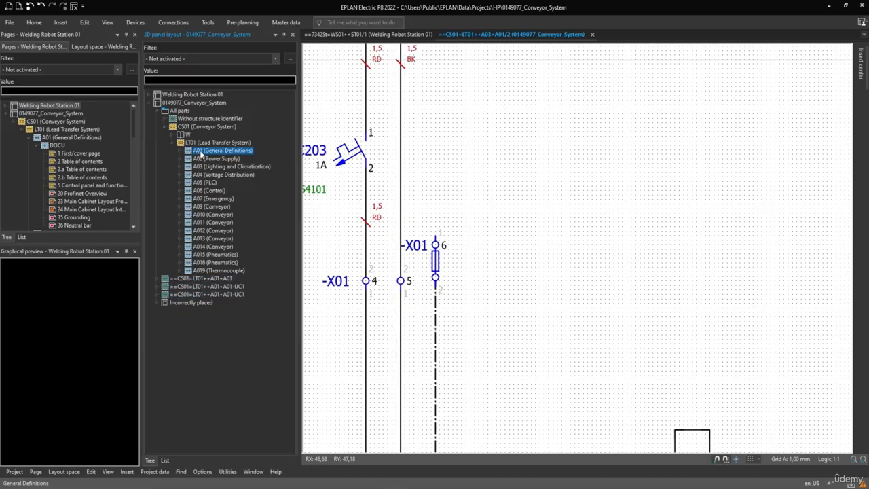
{"action": "left_click", "coordinate": [198, 271]}
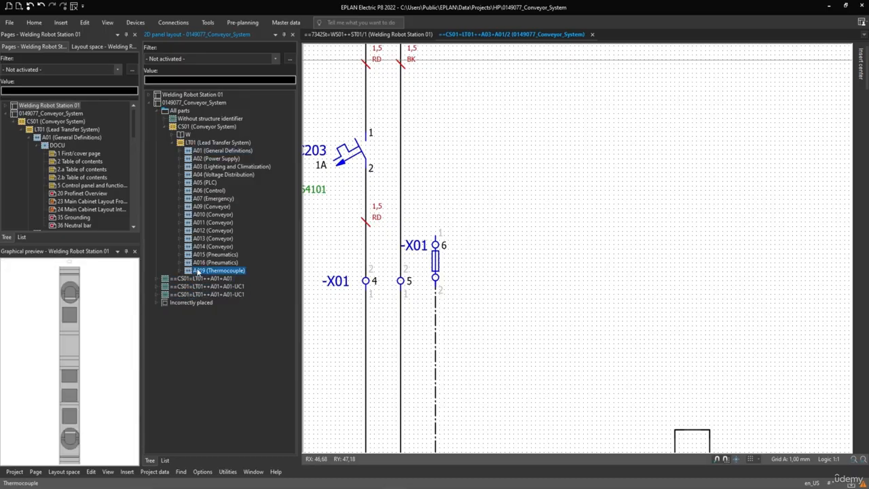
{"action": "left_click", "coordinate": [199, 207]}
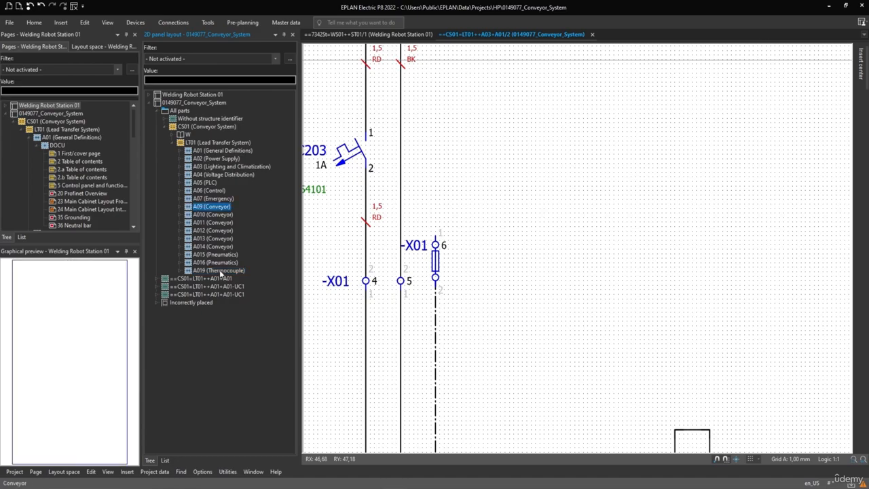
{"action": "left_click", "coordinate": [220, 270]}
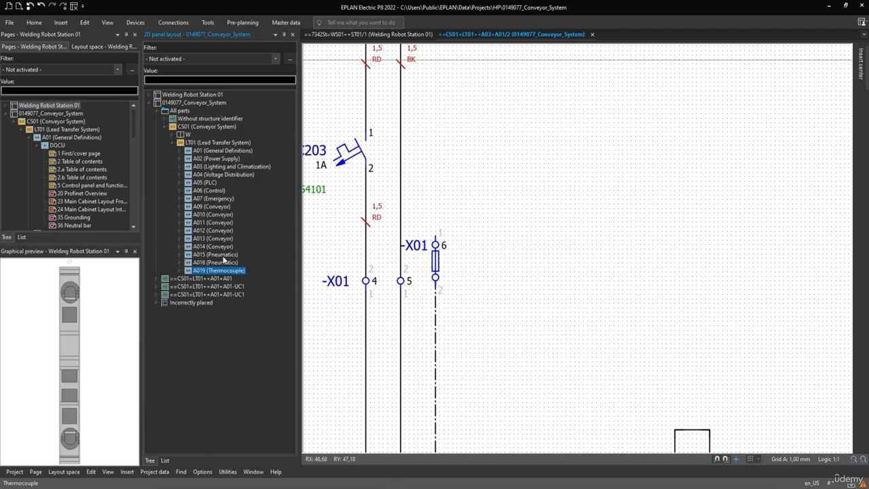
Step: Expand A016 (Pneumatics) down to its K devices and select the relay module WEI.1122770000 under the K2 marked as placed
{"action": "left_click", "coordinate": [180, 263]}
{"action": "left_click", "coordinate": [186, 270]}
{"action": "double_click", "coordinate": [204, 278]}
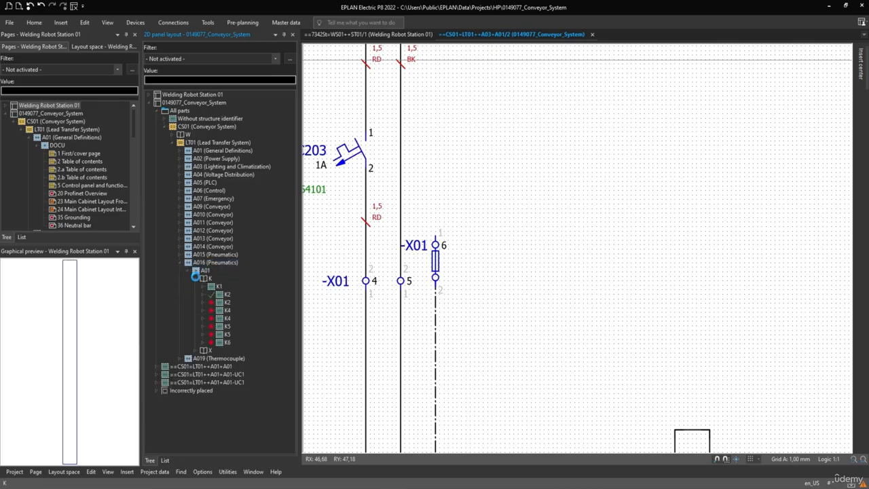
{"action": "left_click", "coordinate": [203, 302]}
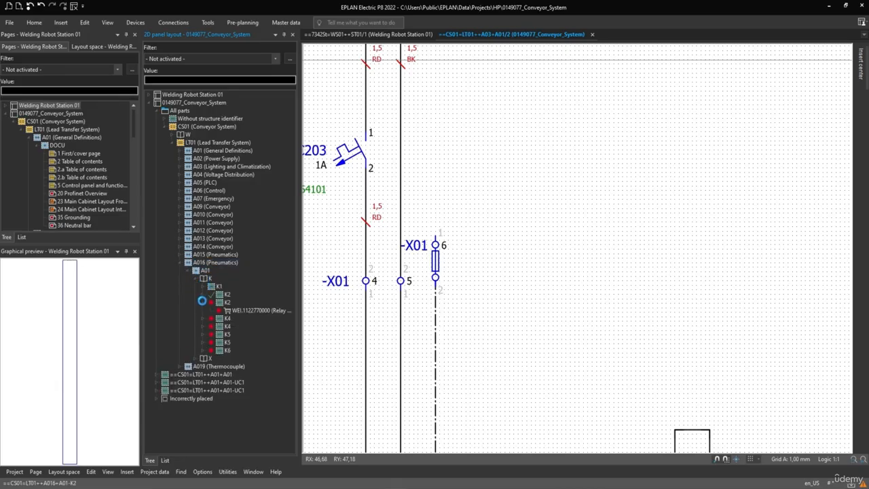
{"action": "left_click", "coordinate": [203, 295]}
{"action": "left_click", "coordinate": [232, 303]}
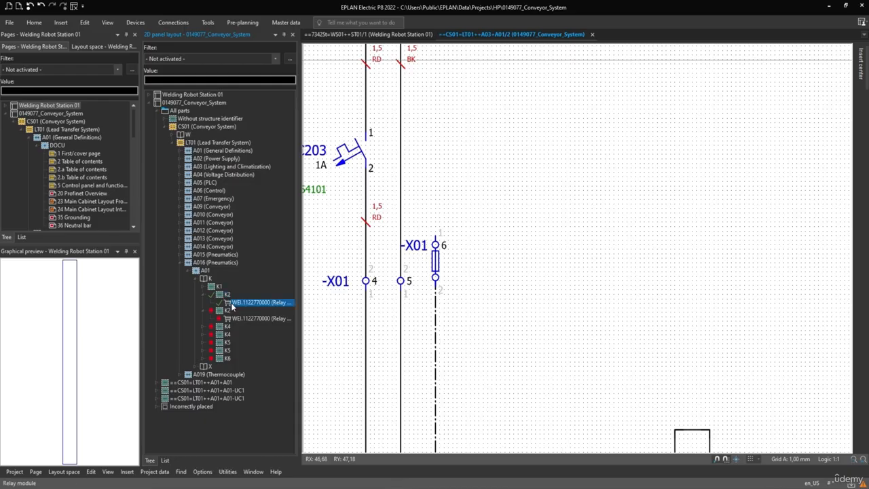
Step: Go to the graphic of the placed K2 relay module and inspect it up close in the main cabinet layout
{"action": "right_click", "coordinate": [234, 306]}
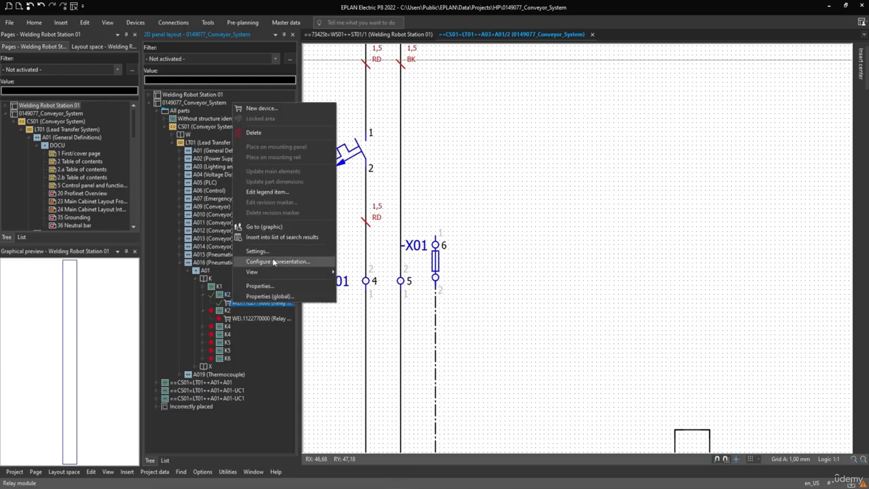
{"action": "left_click", "coordinate": [266, 227]}
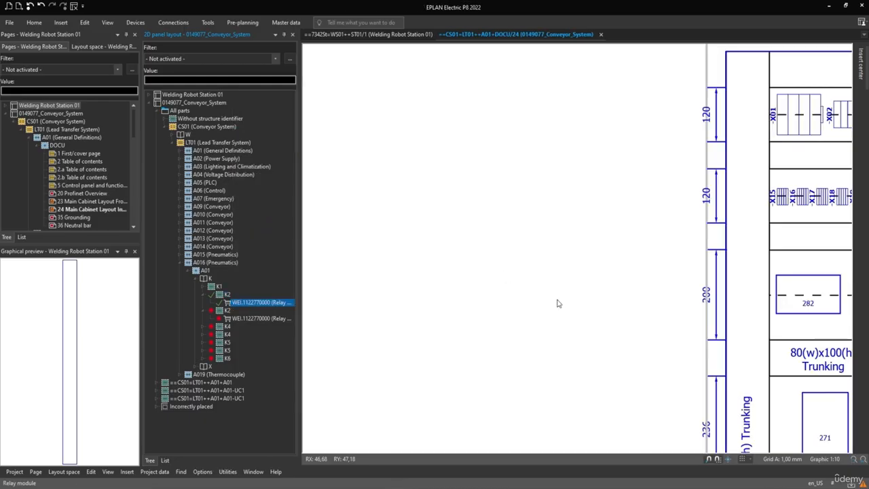
{"action": "scroll", "coordinate": [586, 284], "scroll_direction": "up", "scroll_amount": 6}
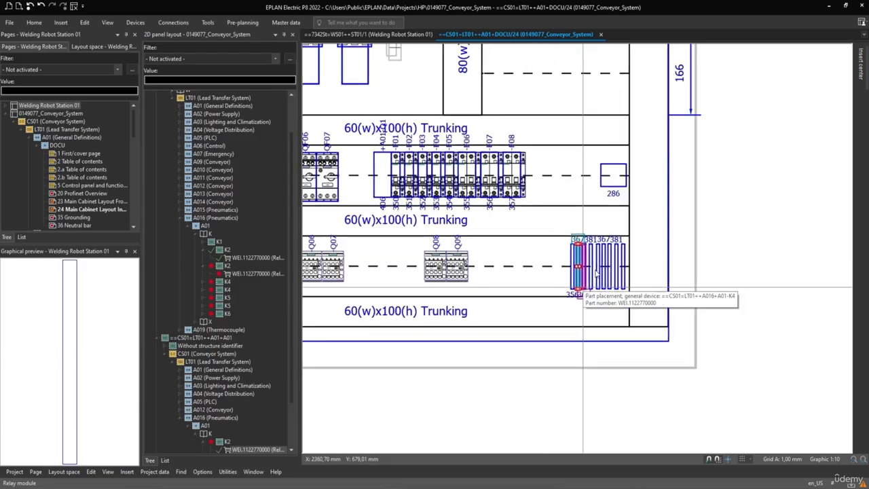
{"action": "scroll", "coordinate": [595, 274], "scroll_direction": "up", "scroll_amount": 5}
{"action": "scroll", "coordinate": [598, 279], "scroll_direction": "down", "scroll_amount": 2}
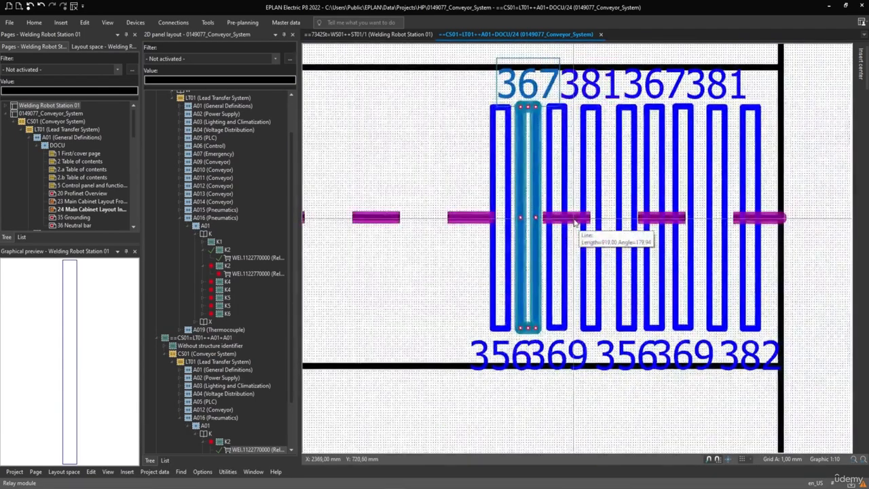
{"action": "scroll", "coordinate": [508, 166], "scroll_direction": "down", "scroll_amount": 1}
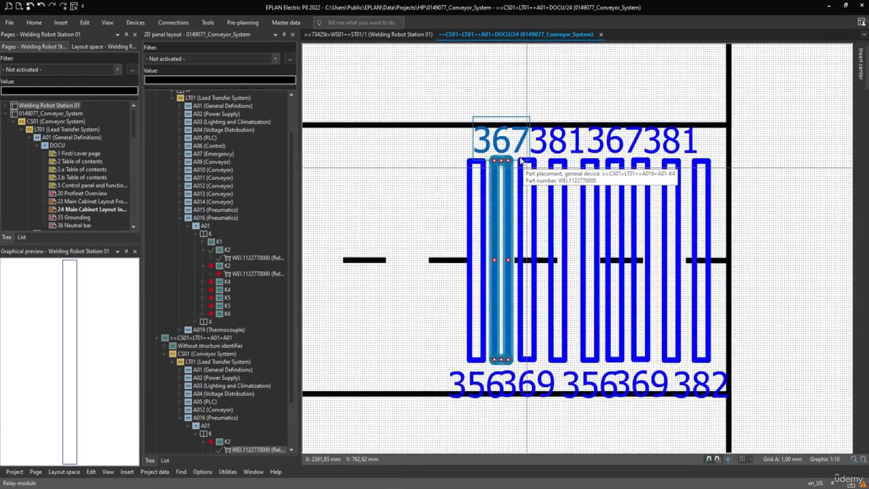
Step: Examine the relay module parts under the red-marked K2 and both K4 devices of A016
{"action": "left_click", "coordinate": [229, 274]}
{"action": "left_click", "coordinate": [204, 281]}
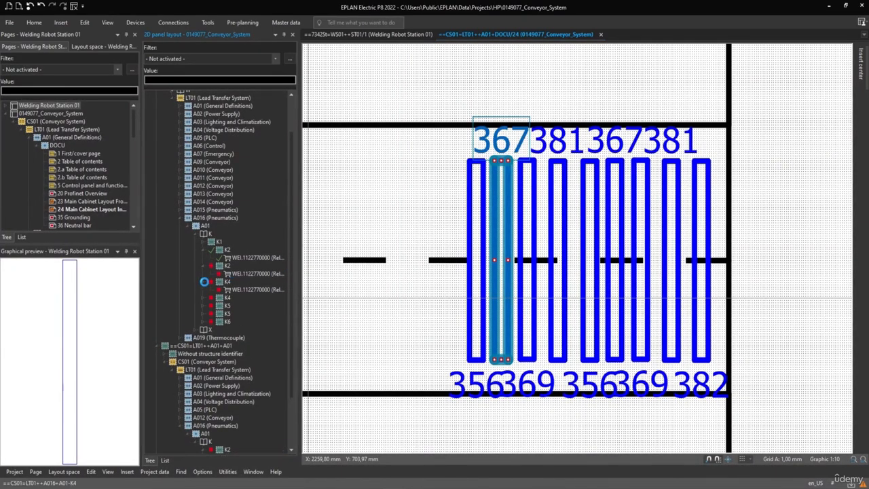
{"action": "left_click", "coordinate": [229, 292]}
{"action": "left_click", "coordinate": [204, 299]}
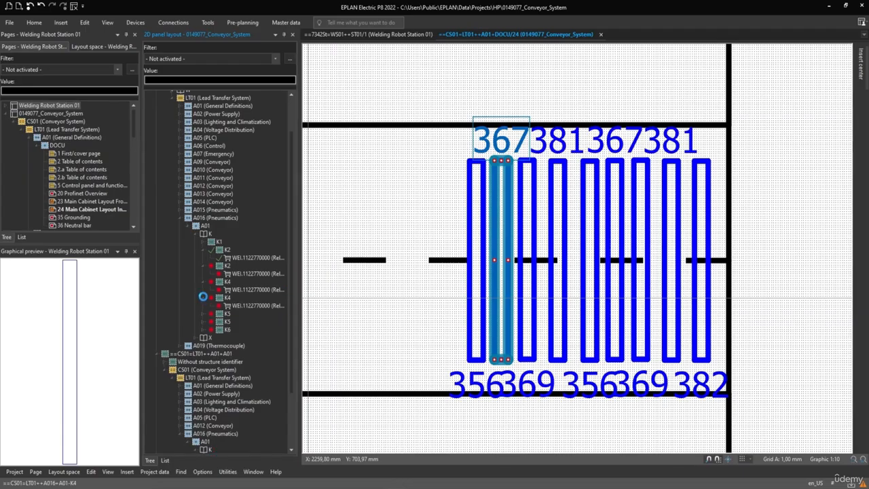
{"action": "left_click", "coordinate": [228, 306]}
Step: Expand both K5 devices and K6 to check their relay modules, and revisit the red-marked modules of K2 and the first K4
{"action": "left_click", "coordinate": [204, 314]}
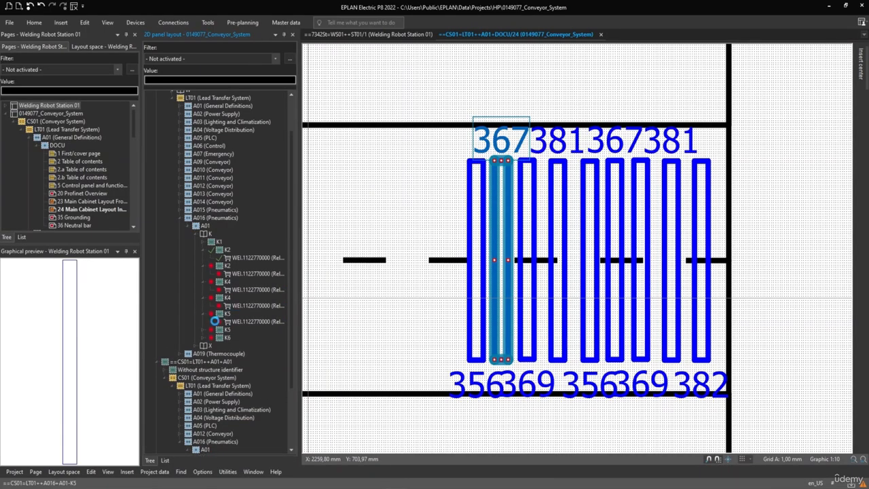
{"action": "left_click", "coordinate": [233, 323]}
{"action": "left_click", "coordinate": [203, 330]}
{"action": "left_click", "coordinate": [233, 339]}
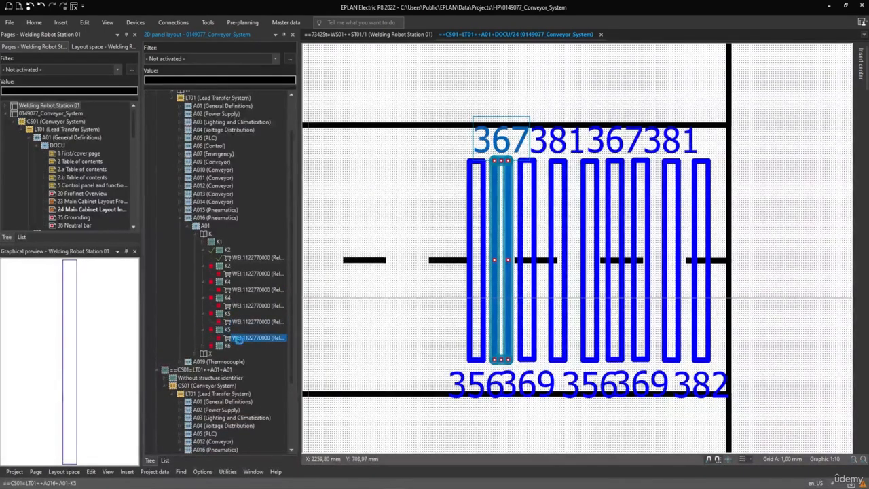
{"action": "left_click", "coordinate": [203, 346]}
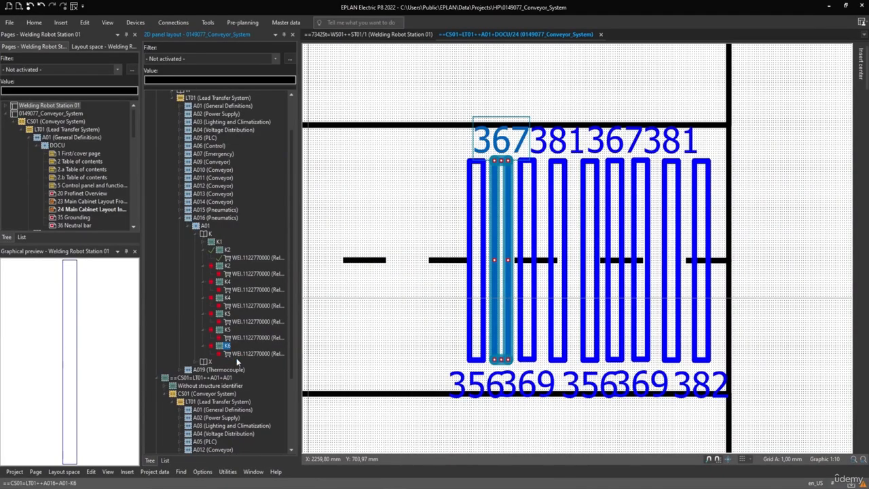
{"action": "left_click", "coordinate": [237, 354]}
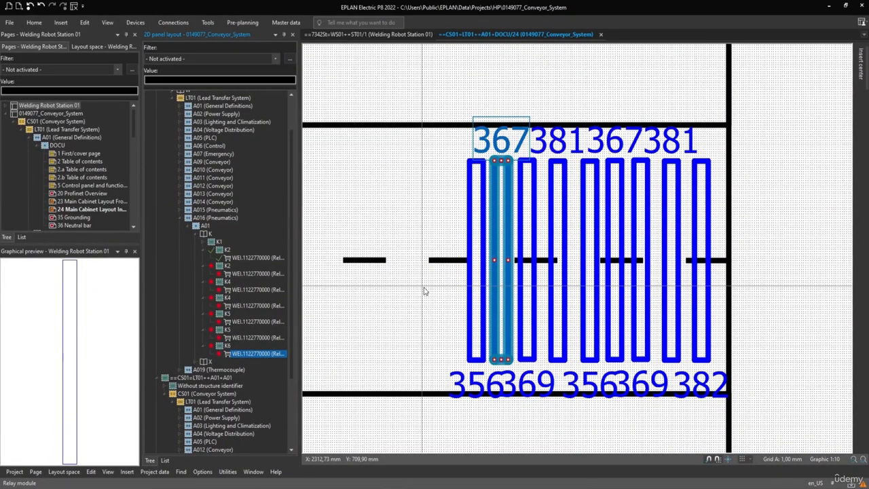
{"action": "left_click", "coordinate": [224, 273]}
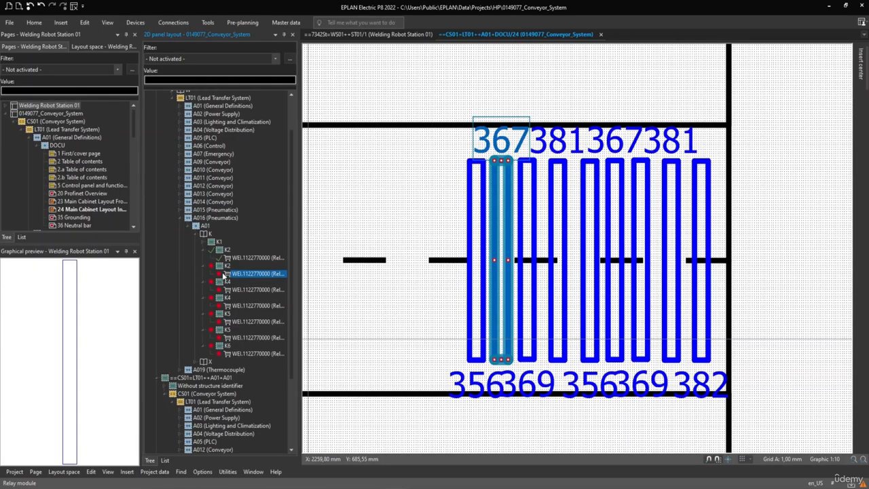
{"action": "left_click", "coordinate": [235, 289]}
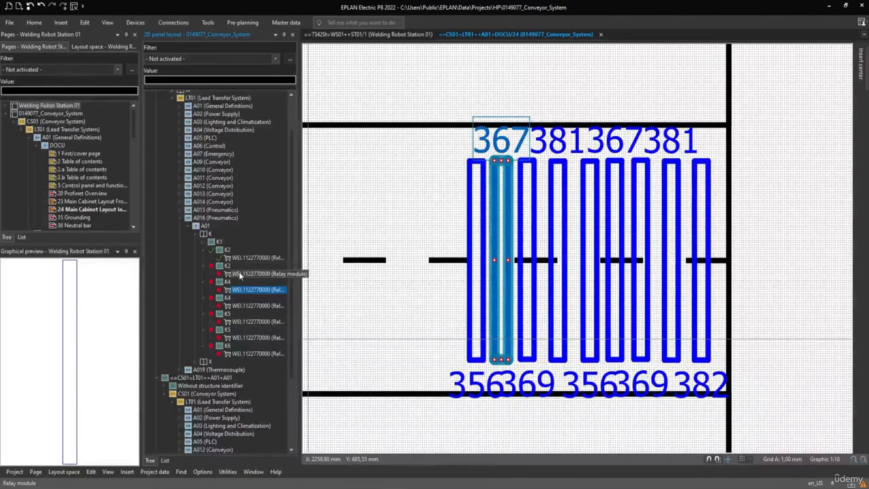
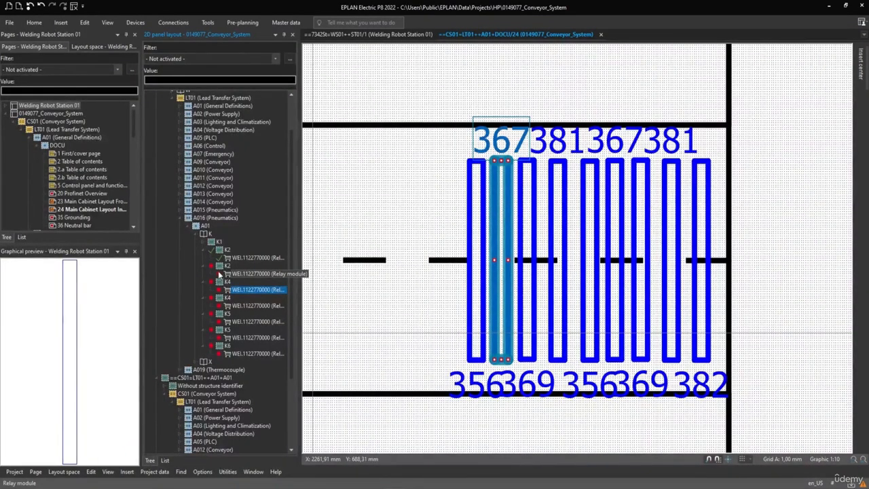
Step: Expand A011 (Conveyor) down to the part of circuit breaker QF01 and the part of terminal X01:404 to examine them
{"action": "mouse_move", "coordinate": [217, 277]}
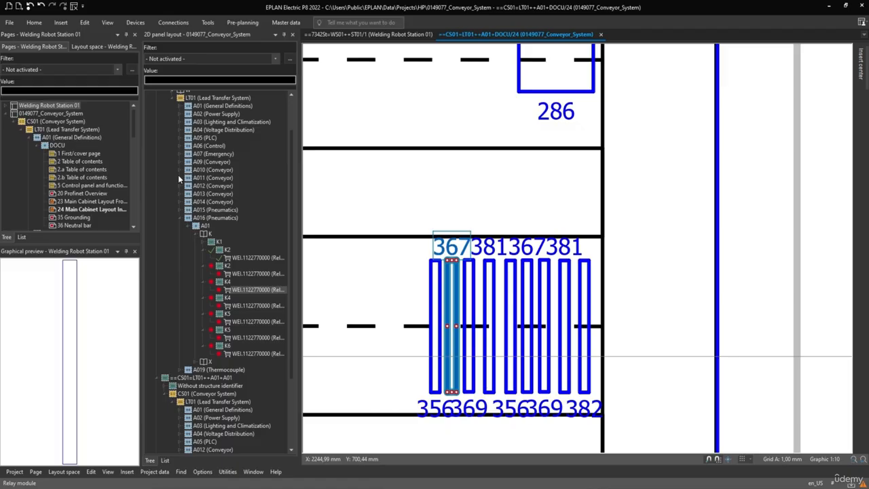
{"action": "left_click", "coordinate": [179, 178]}
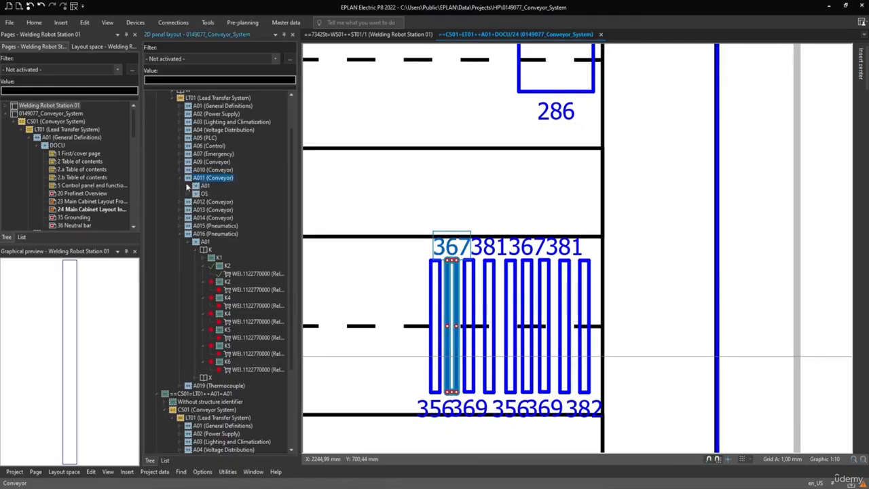
{"action": "left_click", "coordinate": [191, 185]}
{"action": "left_click", "coordinate": [195, 202]}
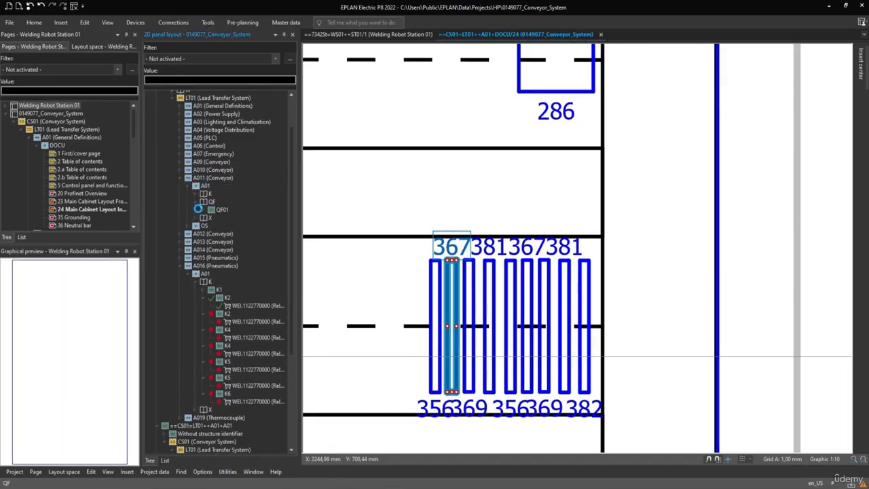
{"action": "left_click", "coordinate": [198, 209]}
{"action": "left_click", "coordinate": [193, 228]}
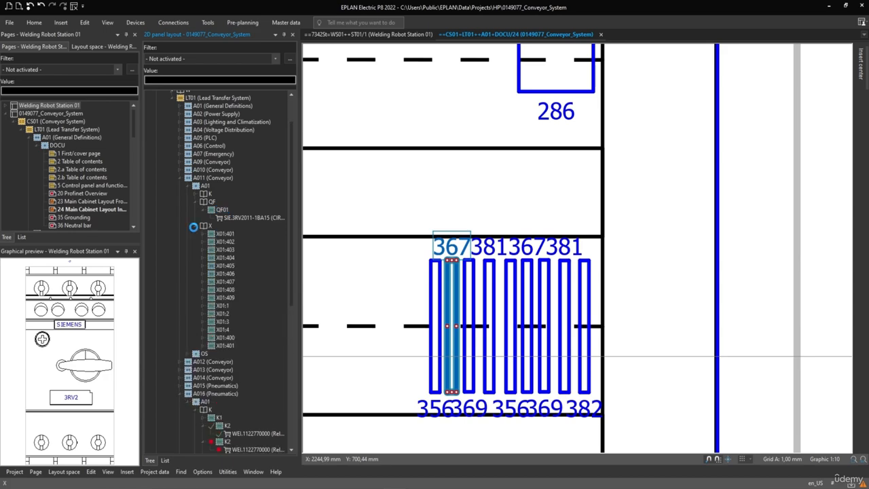
{"action": "left_click", "coordinate": [225, 258]}
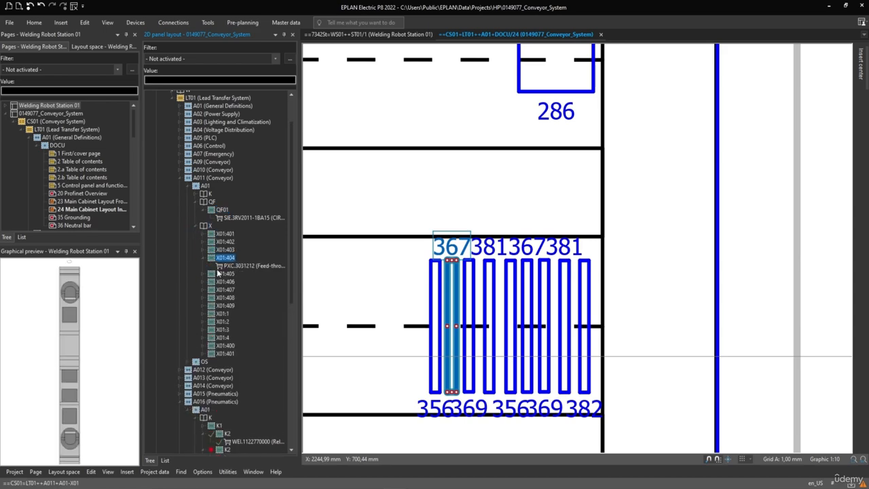
Step: Go to the graphic of feed-through terminal PXC.3031212 under X01:404 and inspect it in the schematic
{"action": "left_click", "coordinate": [243, 266]}
{"action": "right_click", "coordinate": [244, 267]}
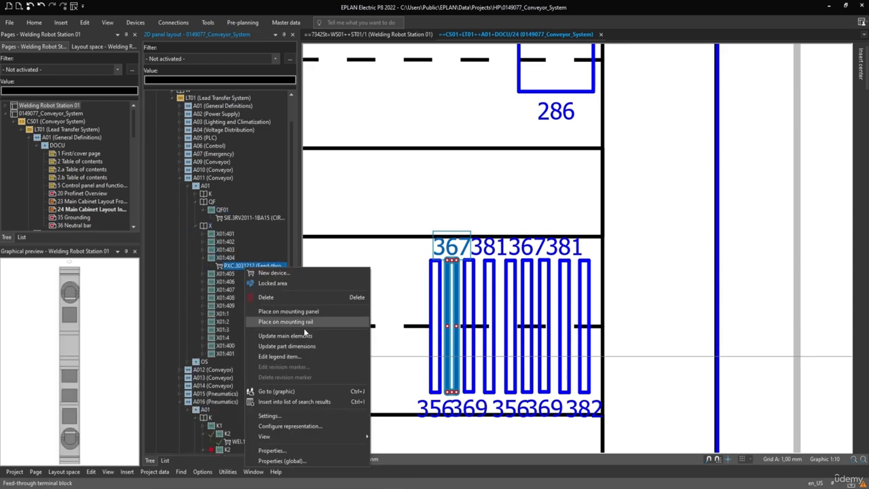
{"action": "left_click", "coordinate": [286, 392]}
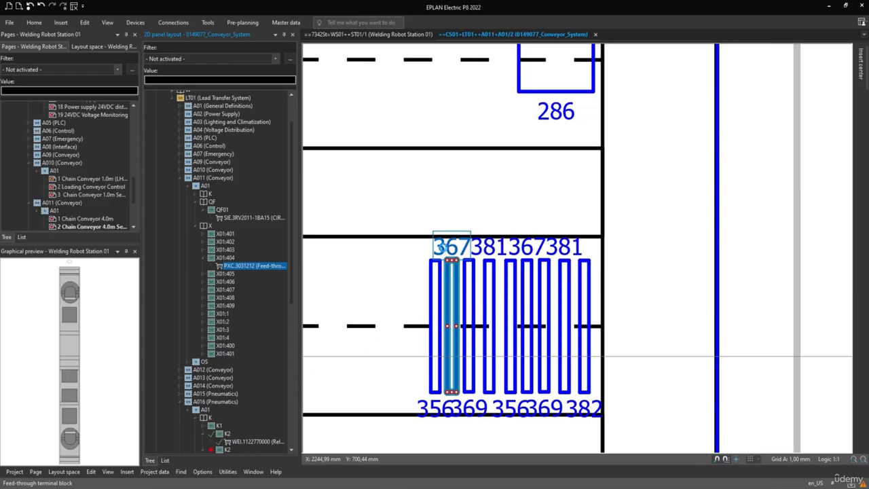
{"action": "scroll", "coordinate": [607, 273], "scroll_direction": "down", "scroll_amount": 3}
{"action": "middle_click_drag", "start_coordinate": [618, 284], "coordinate": [531, 291]}
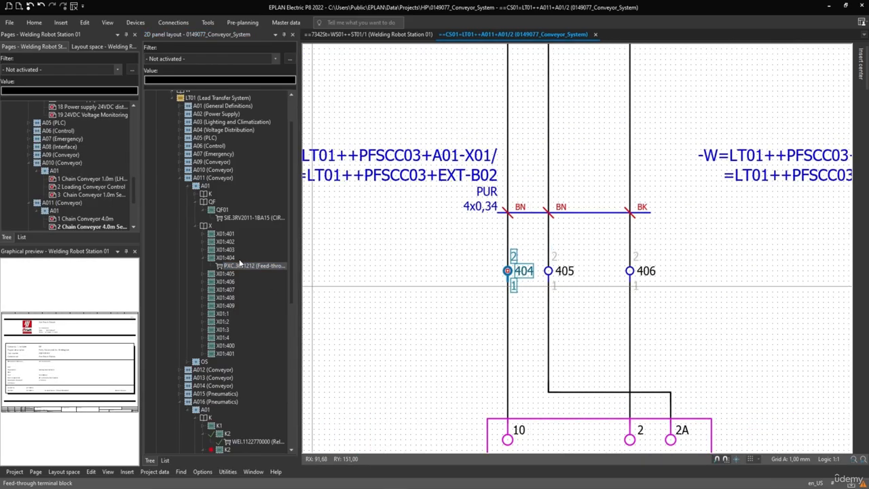
{"action": "scroll", "coordinate": [240, 263], "scroll_direction": "down", "scroll_amount": 5}
Step: Replace the 2D panel layout navigator with a widened bill of materials navigator and expand 0149077_Conveyor_System in it
{"action": "left_click", "coordinate": [292, 34]}
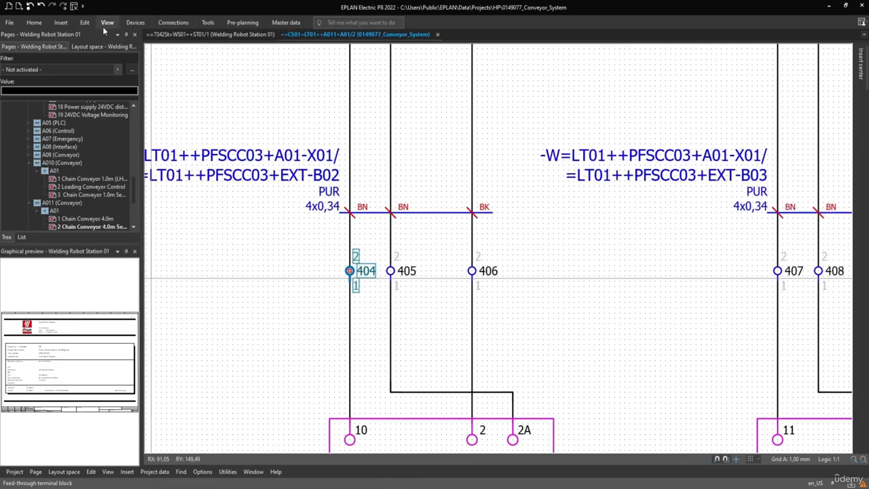
{"action": "left_click", "coordinate": [107, 23]}
{"action": "left_click", "coordinate": [15, 48]}
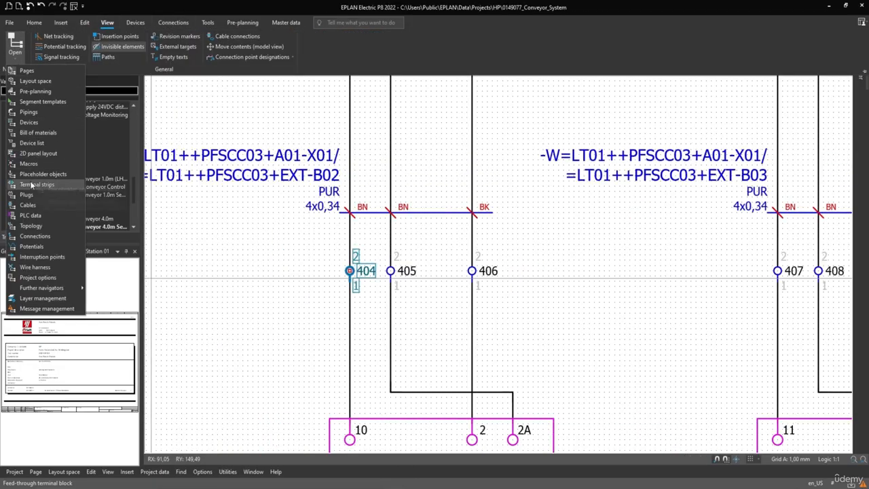
{"action": "mouse_move", "coordinate": [31, 145]}
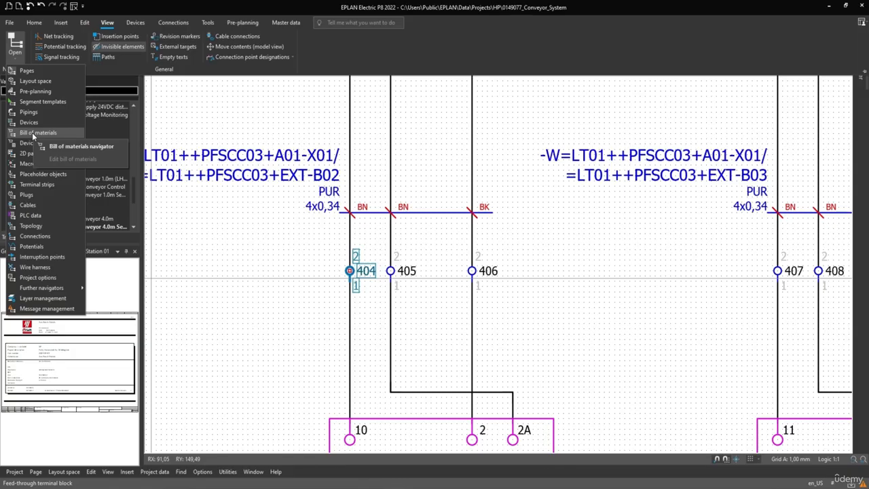
{"action": "left_click", "coordinate": [81, 146]}
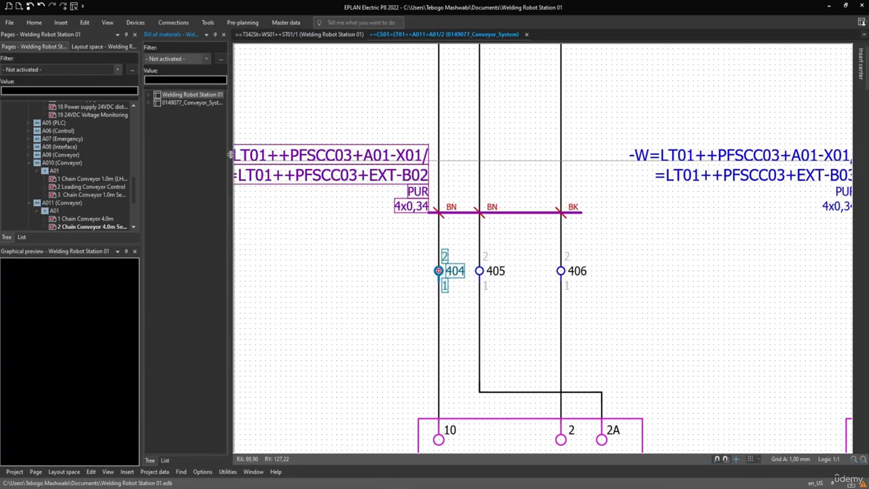
{"action": "left_click_drag", "start_coordinate": [231, 155], "coordinate": [310, 154]}
{"action": "left_click", "coordinate": [158, 102]}
{"action": "left_click", "coordinate": [149, 102]}
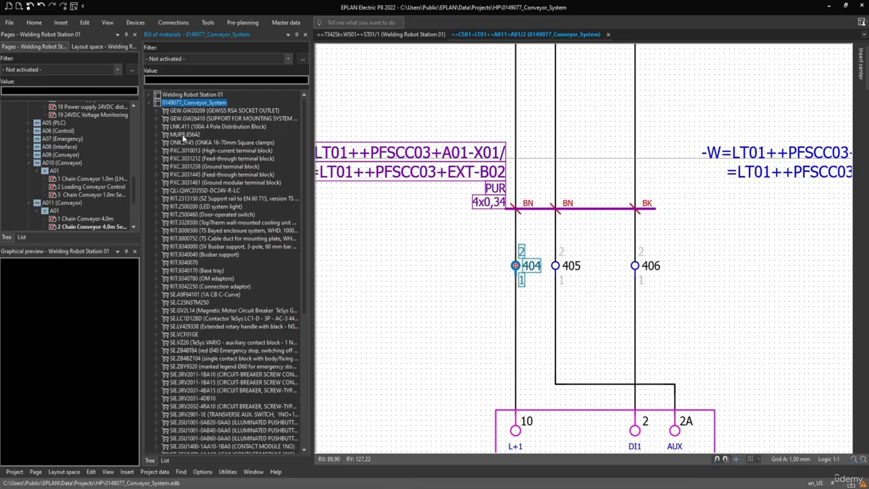
Step: Expand feed-through terminal block PXC.3031445 and examine the part and its first terminal, X01:1 of A04
{"action": "left_click", "coordinate": [193, 175]}
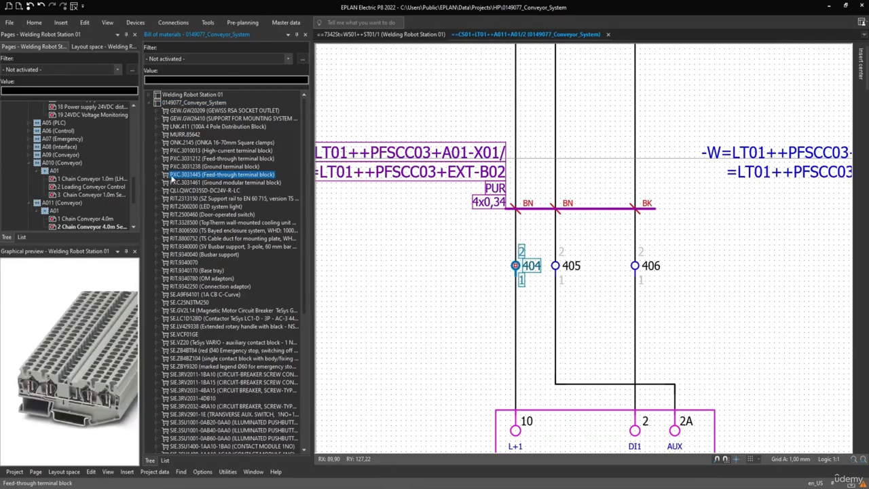
{"action": "left_click", "coordinate": [165, 175]}
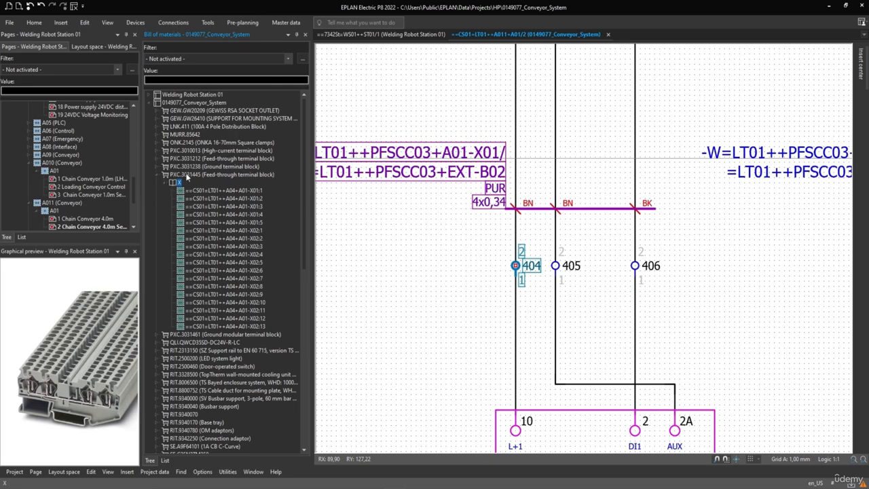
{"action": "left_click", "coordinate": [187, 176]}
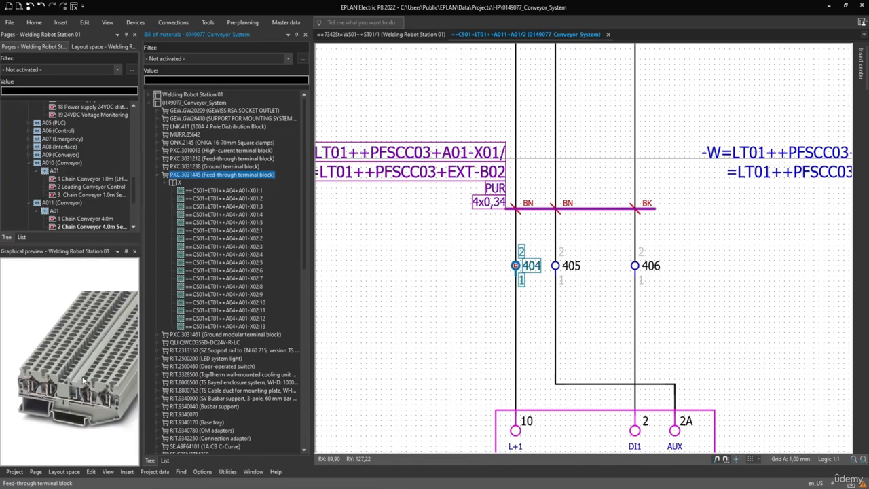
{"action": "left_click", "coordinate": [199, 191]}
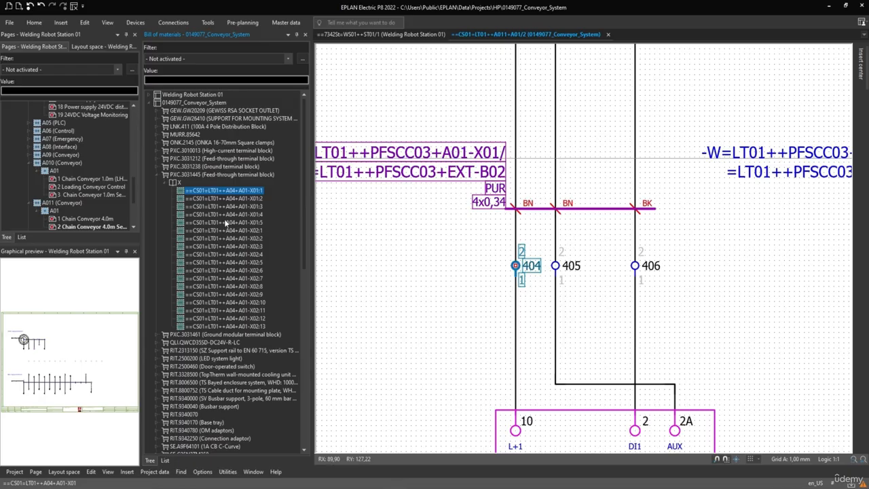
Step: Open the properties of feed-through terminal block PXC.3031445 and show its assigned parts
{"action": "left_click", "coordinate": [188, 173]}
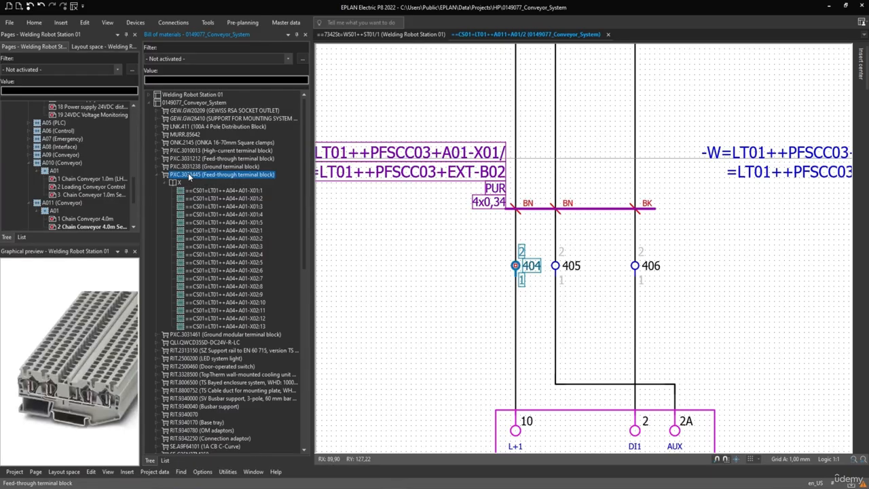
{"action": "right_click", "coordinate": [189, 172]}
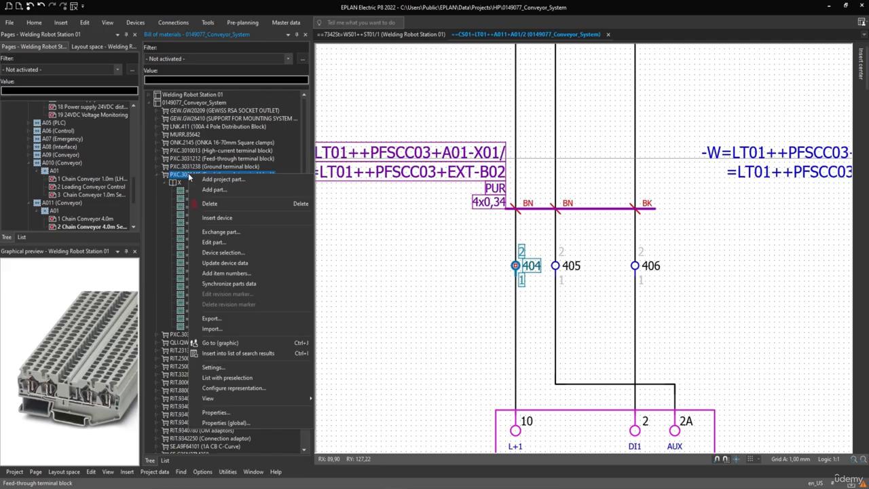
{"action": "left_click", "coordinate": [221, 412]}
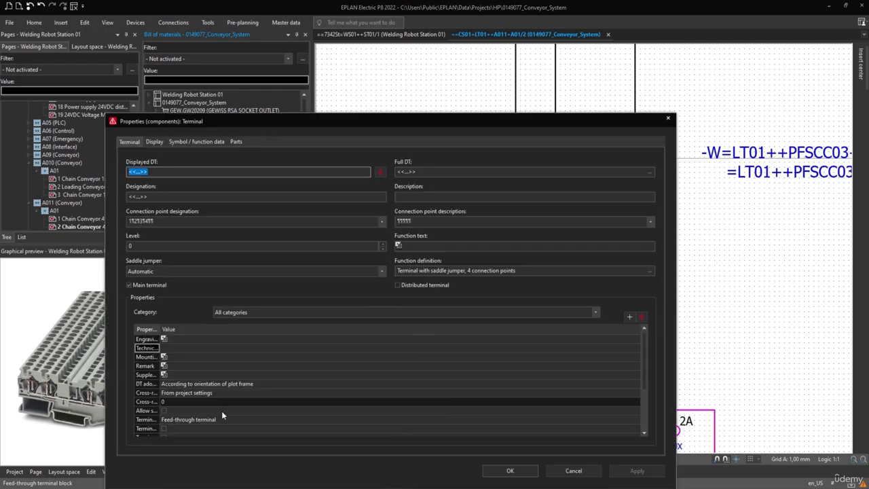
{"action": "left_click_drag", "start_coordinate": [265, 125], "coordinate": [419, 128]}
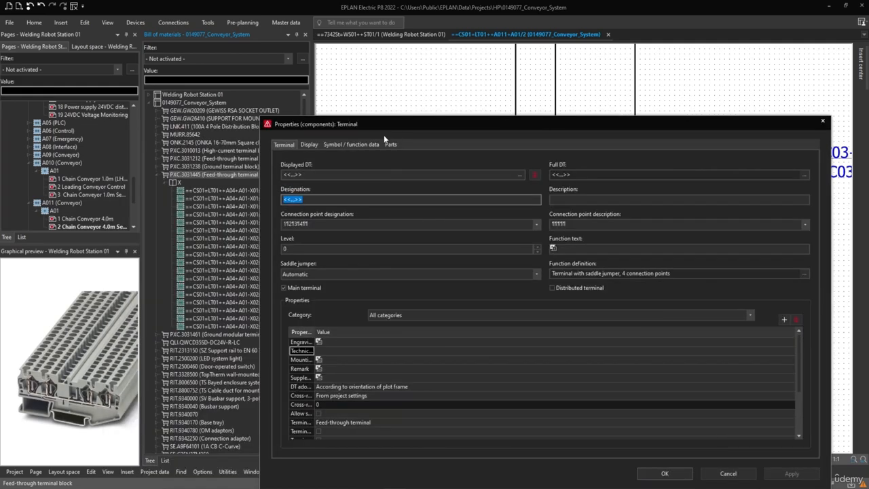
{"action": "left_click", "coordinate": [391, 145]}
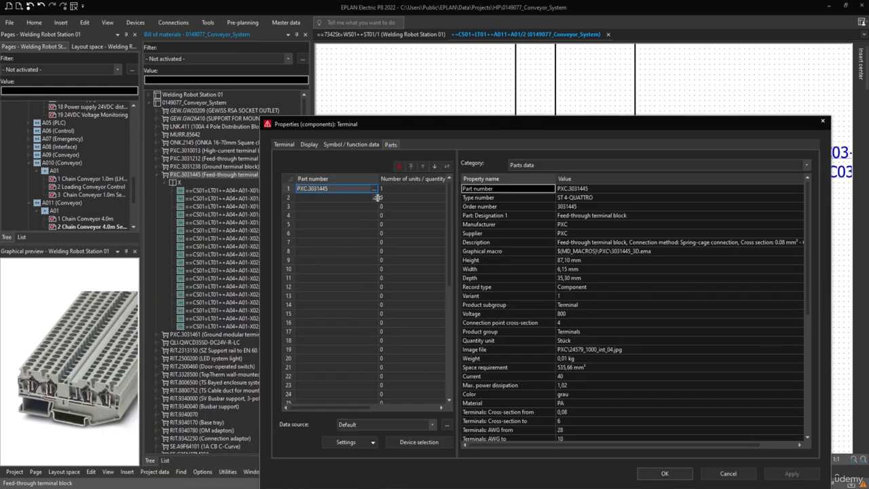
Step: Browse the part selection for the assigned PXC.3031445 and pick feed-through terminal block PXC.2777072 as its replacement
{"action": "left_click", "coordinate": [373, 187]}
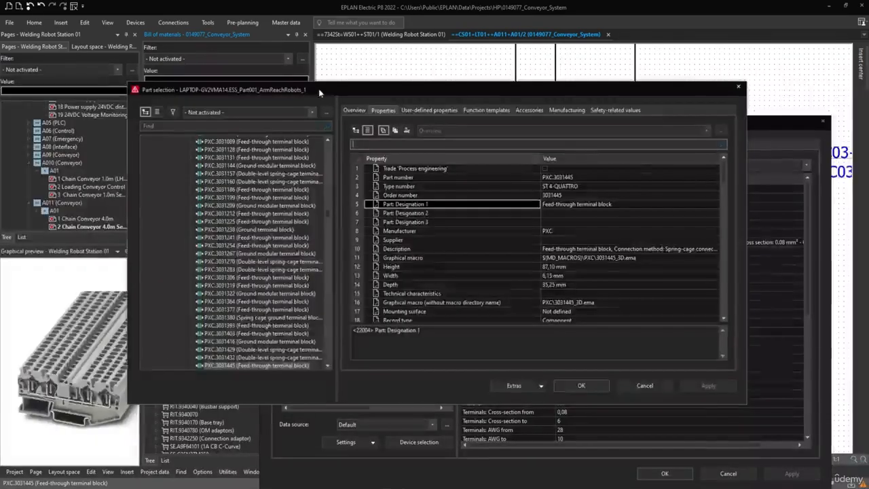
{"action": "left_click_drag", "start_coordinate": [318, 88], "coordinate": [398, 87]}
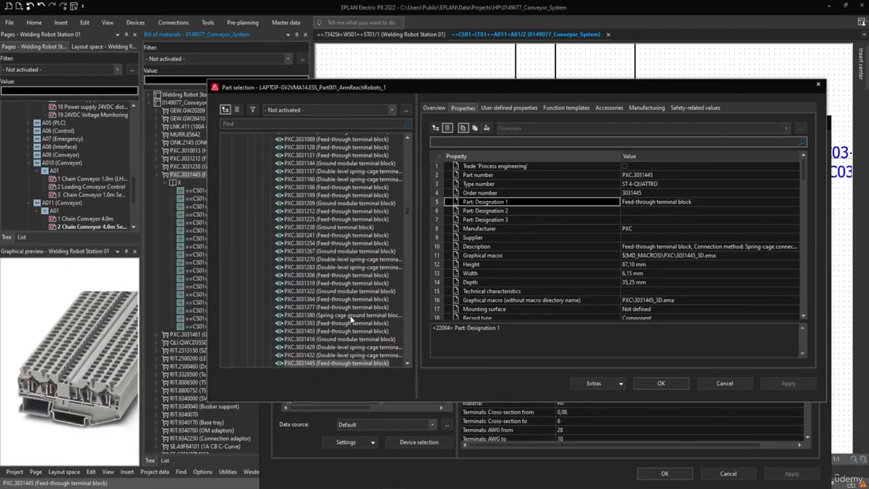
{"action": "scroll", "coordinate": [353, 326], "scroll_direction": "up", "scroll_amount": 15}
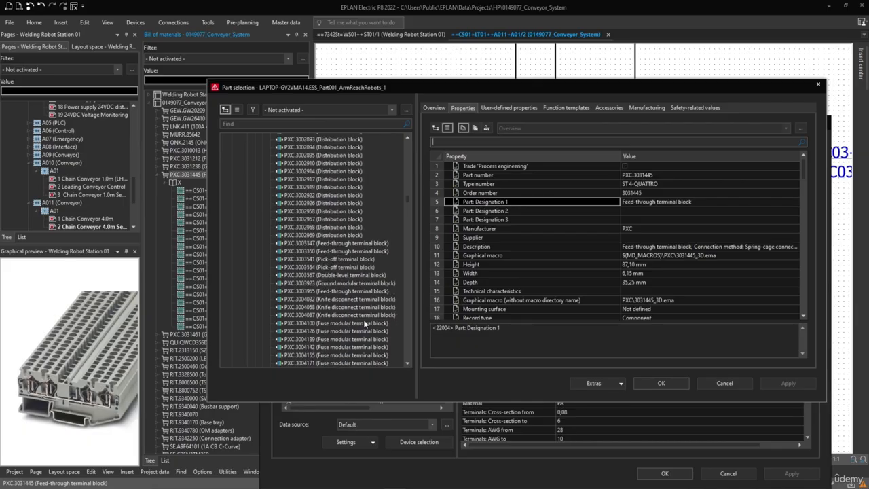
{"action": "scroll", "coordinate": [365, 324], "scroll_direction": "up", "scroll_amount": 12}
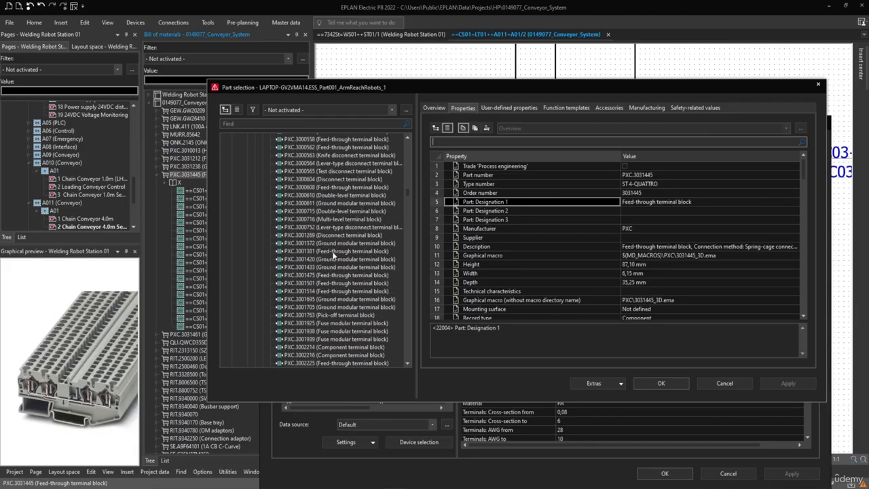
{"action": "scroll", "coordinate": [332, 255], "scroll_direction": "up", "scroll_amount": 7}
{"action": "left_click", "coordinate": [334, 163]}
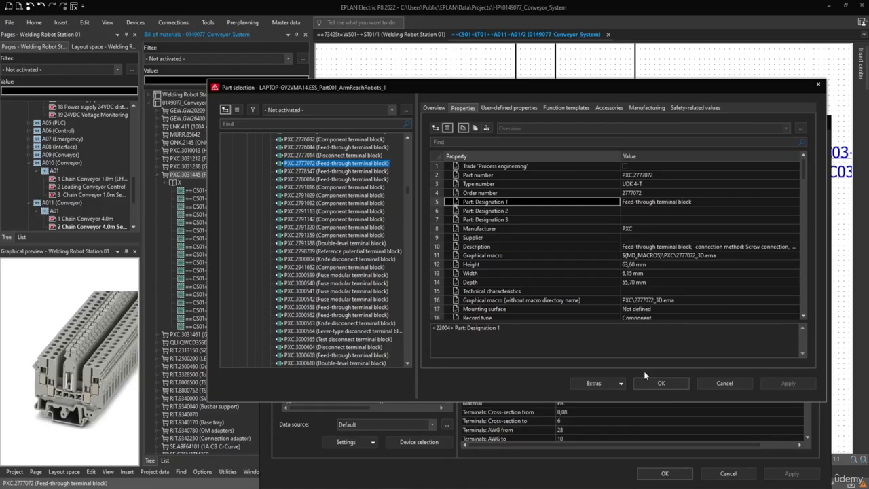
{"action": "left_click_drag", "start_coordinate": [404, 82], "coordinate": [461, 261]}
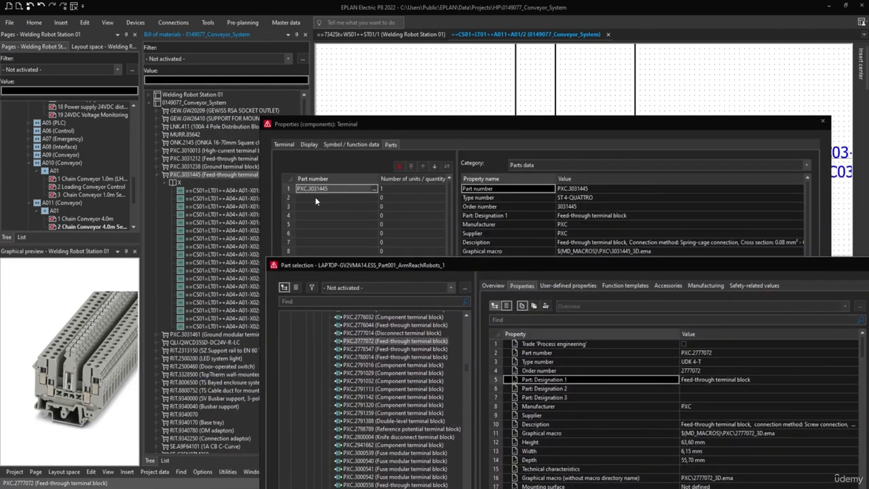
{"action": "left_click", "coordinate": [365, 342]}
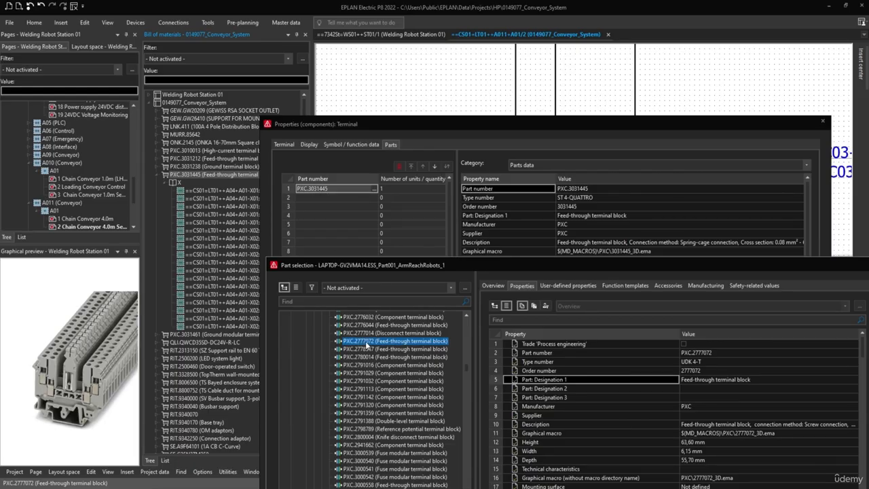
{"action": "left_click_drag", "start_coordinate": [411, 268], "coordinate": [381, 125]}
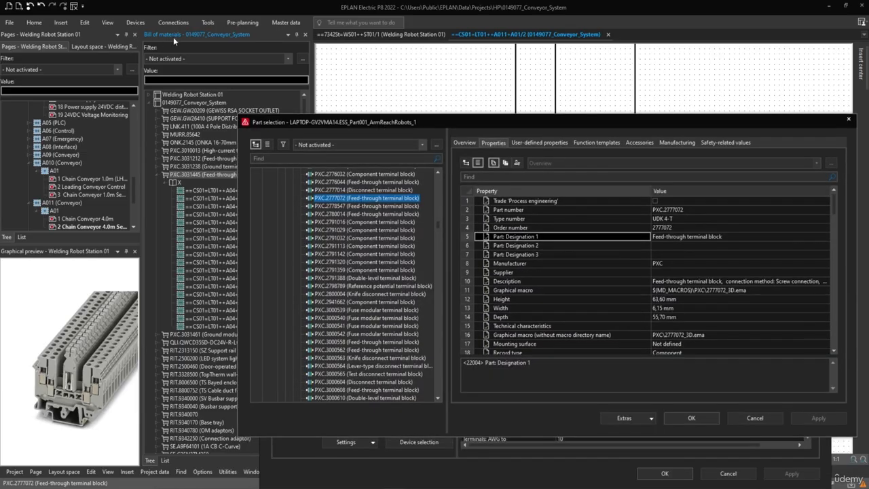
Step: Assign PXC.2777072 to the terminals, accepting the proposed overwrite of the order number and part description
{"action": "left_click", "coordinate": [678, 417]}
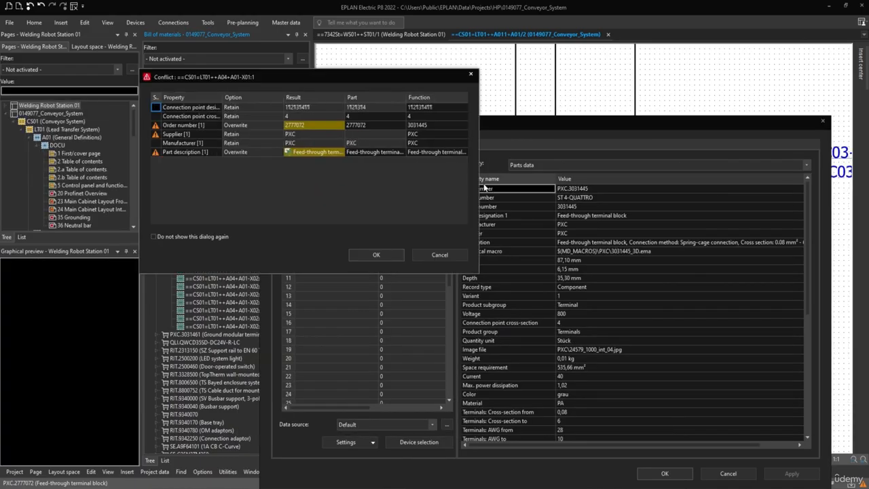
{"action": "left_click_drag", "start_coordinate": [478, 185], "coordinate": [570, 186]}
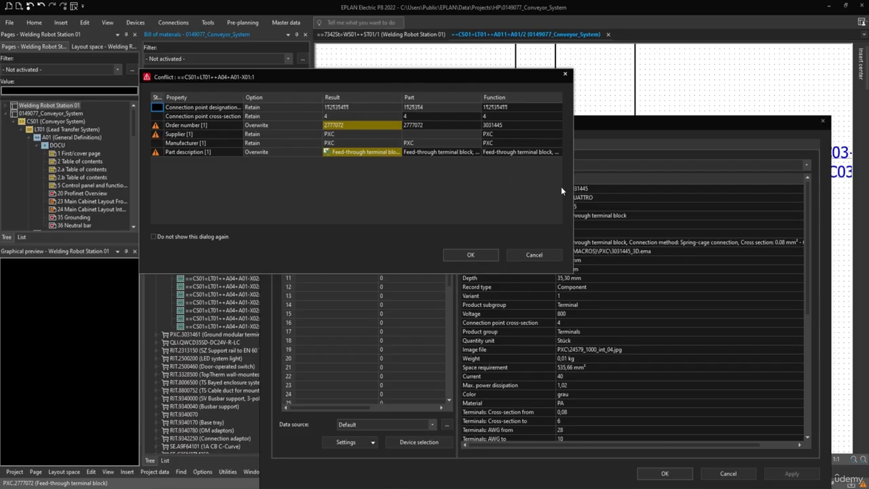
{"action": "left_click", "coordinate": [471, 255]}
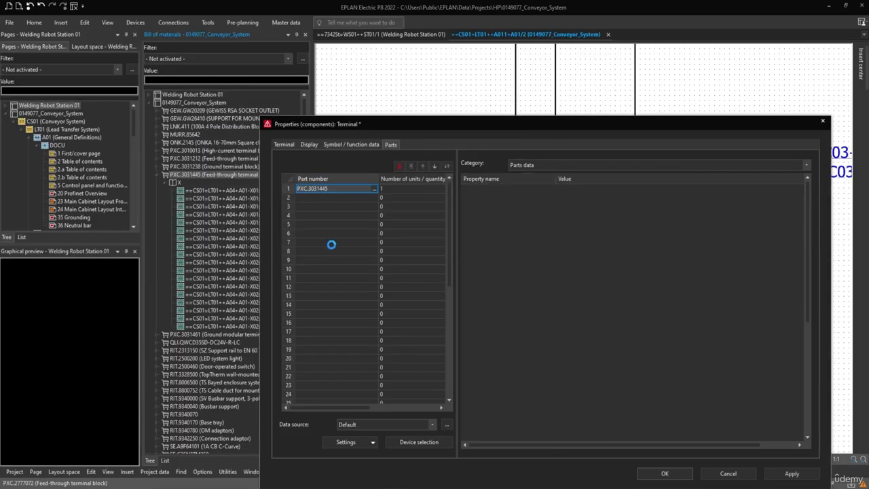
Step: Save the terminal properties with the new part number and select terminal X02:9 of A04 under PXC.2777072
{"action": "left_click", "coordinate": [329, 187]}
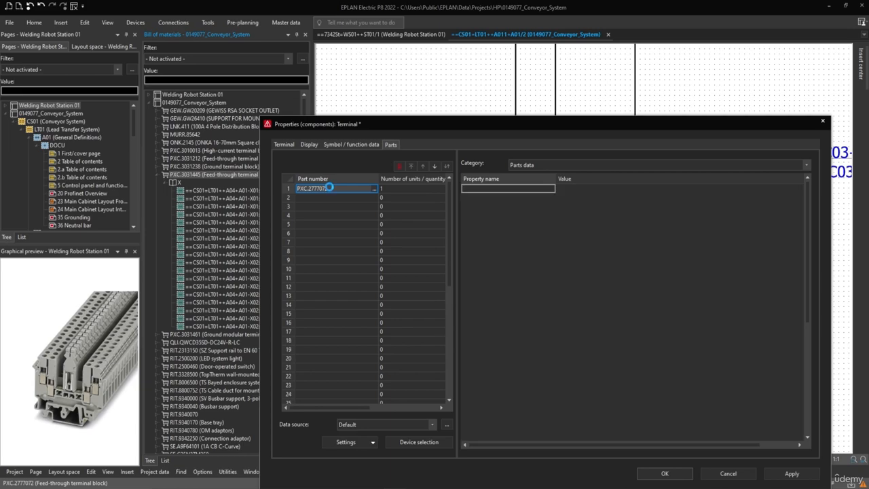
{"action": "left_click_drag", "start_coordinate": [329, 188], "coordinate": [293, 190]}
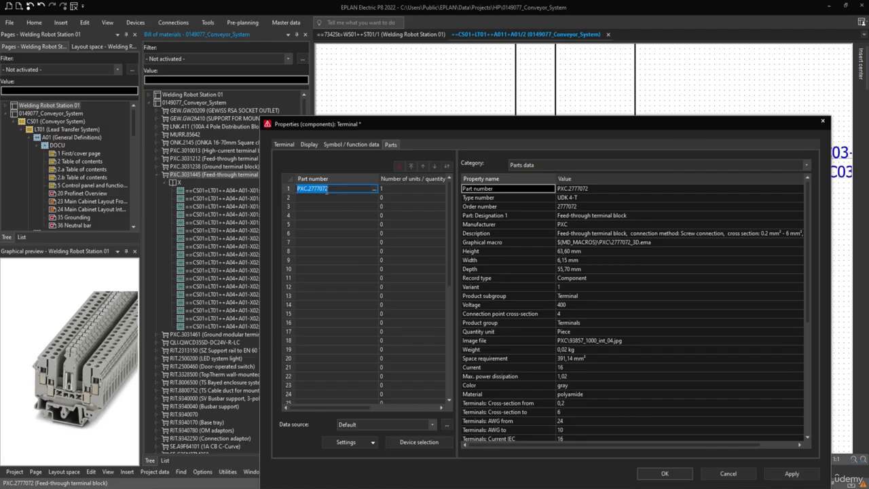
{"action": "left_click", "coordinate": [667, 474]}
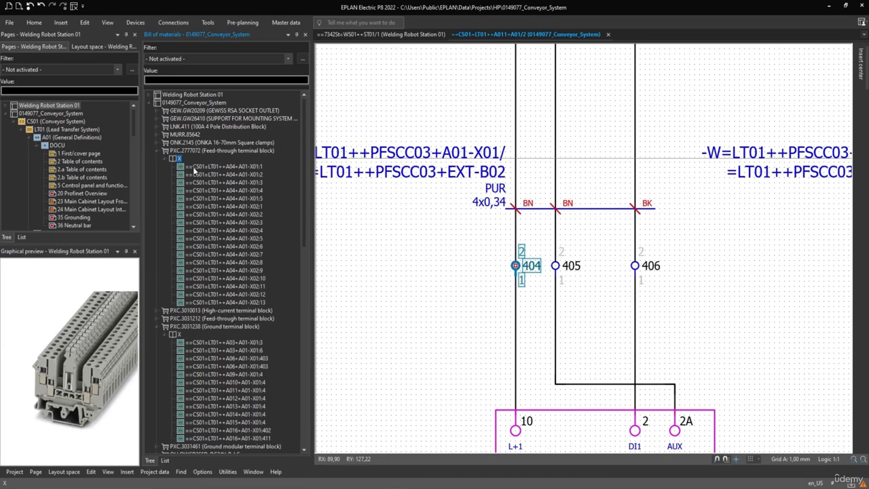
{"action": "left_click", "coordinate": [210, 271]}
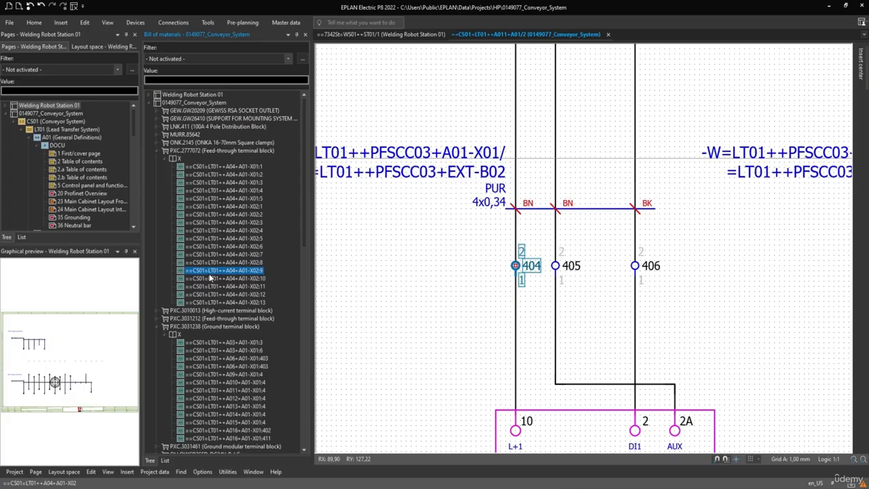
Step: Preview terminals X02:13 and X01:4 of A04 under PXC.2777072 and look over the rest of the bill of materials
{"action": "left_click", "coordinate": [220, 302]}
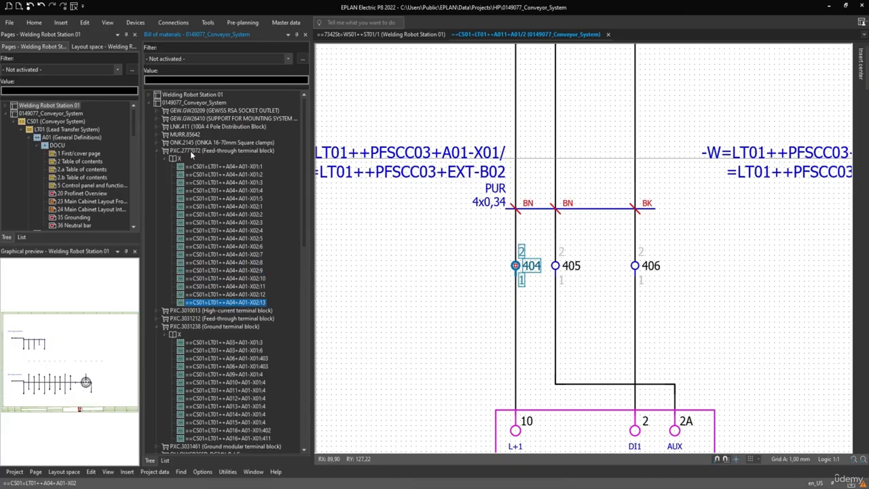
{"action": "left_click", "coordinate": [189, 192]}
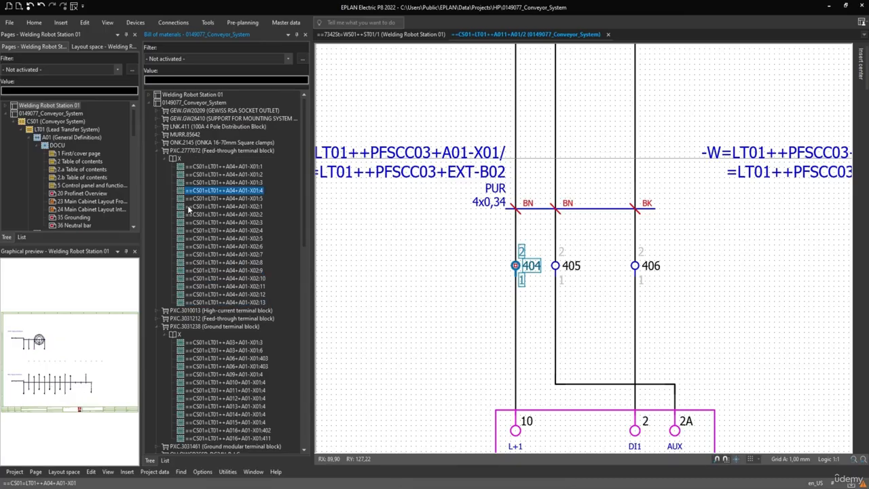
{"action": "scroll", "coordinate": [208, 212], "scroll_direction": "down", "scroll_amount": 9}
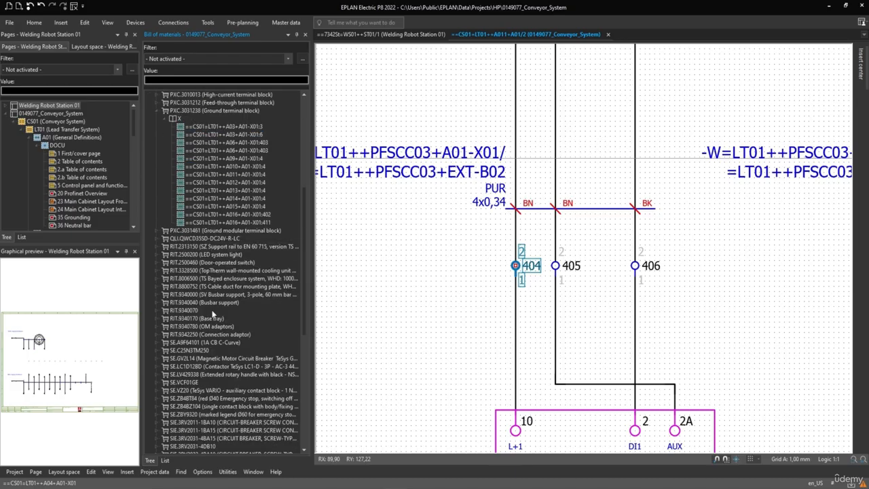
{"action": "scroll", "coordinate": [228, 292], "scroll_direction": "up", "scroll_amount": 4}
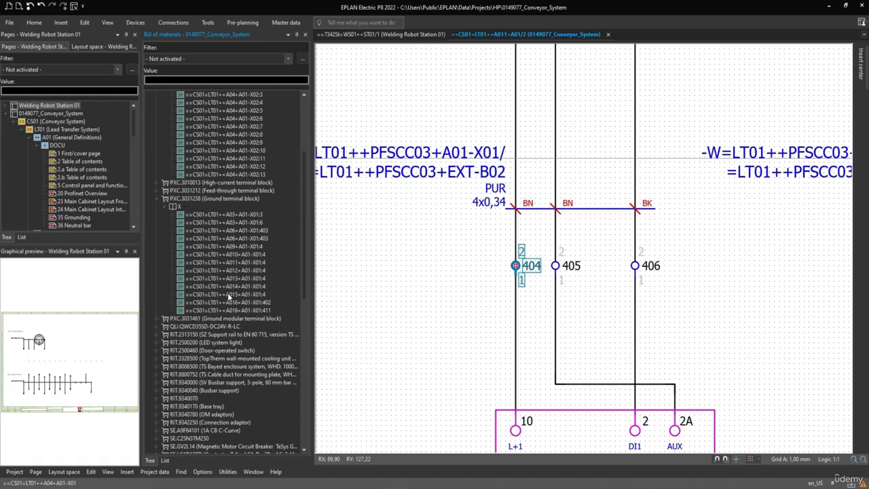
{"action": "scroll", "coordinate": [228, 293], "scroll_direction": "up", "scroll_amount": 5}
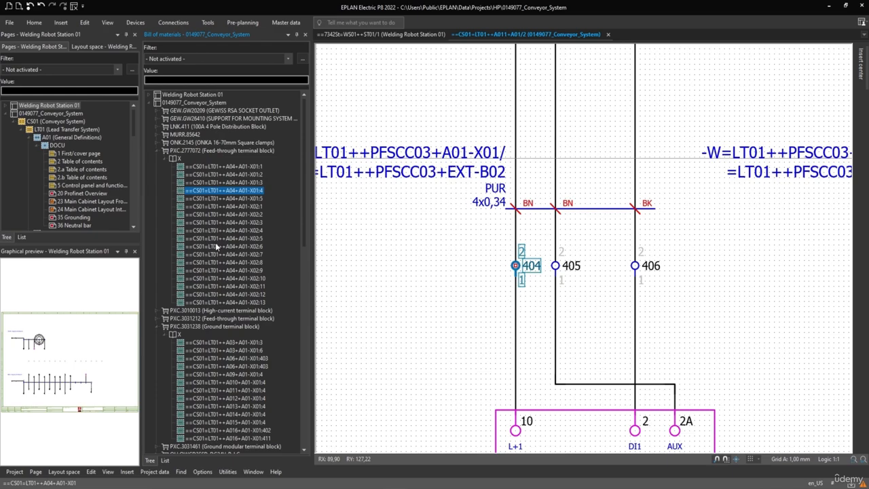
Step: Go to the schematic placement of A04 terminal X01:1 and check the assigned parts of terminals 1 and 2
{"action": "left_click", "coordinate": [195, 167]}
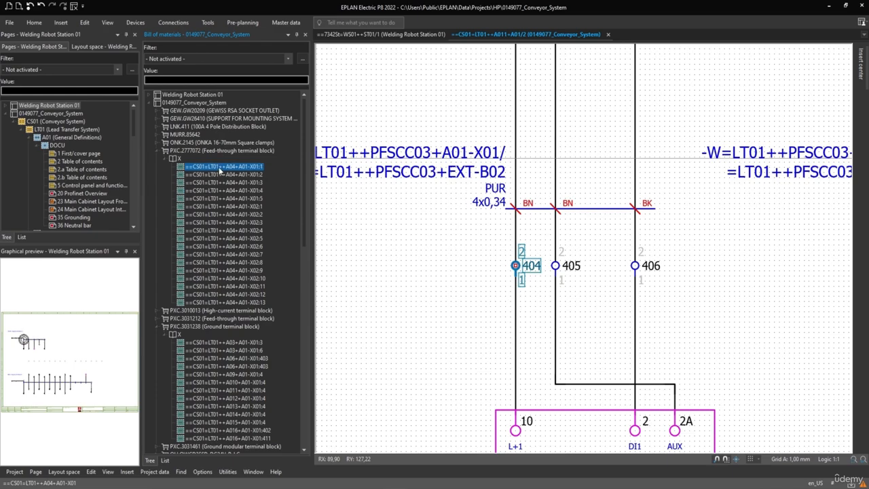
{"action": "right_click", "coordinate": [220, 170]}
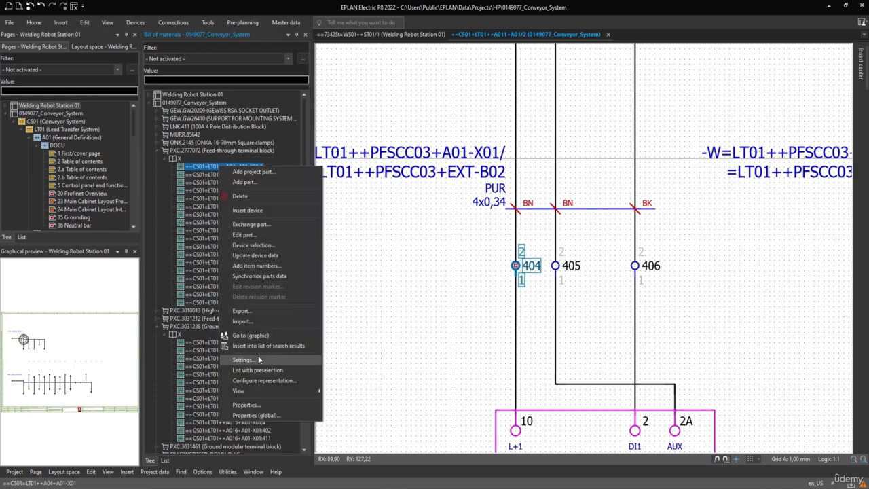
{"action": "left_click", "coordinate": [258, 355]}
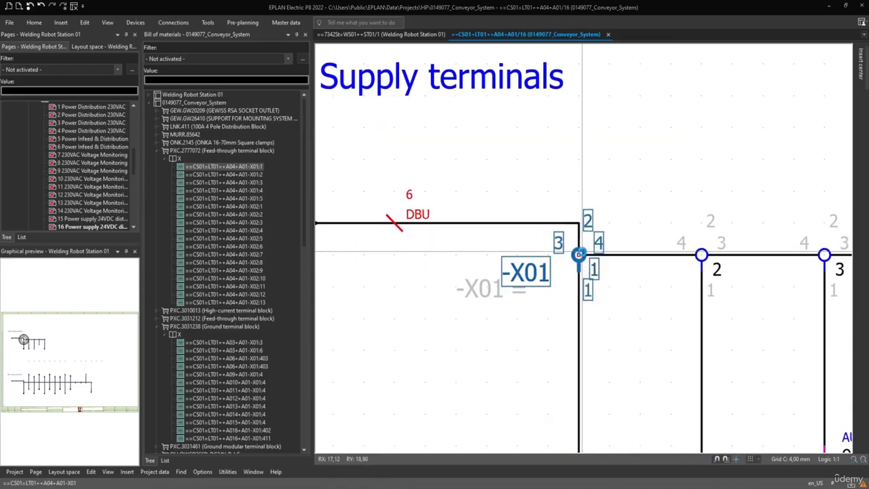
{"action": "double_click", "coordinate": [578, 254]}
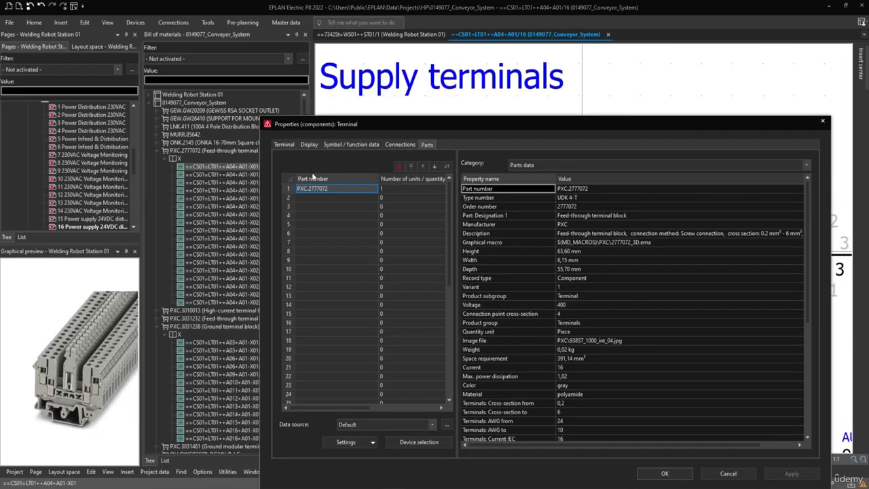
{"action": "left_click", "coordinate": [728, 474]}
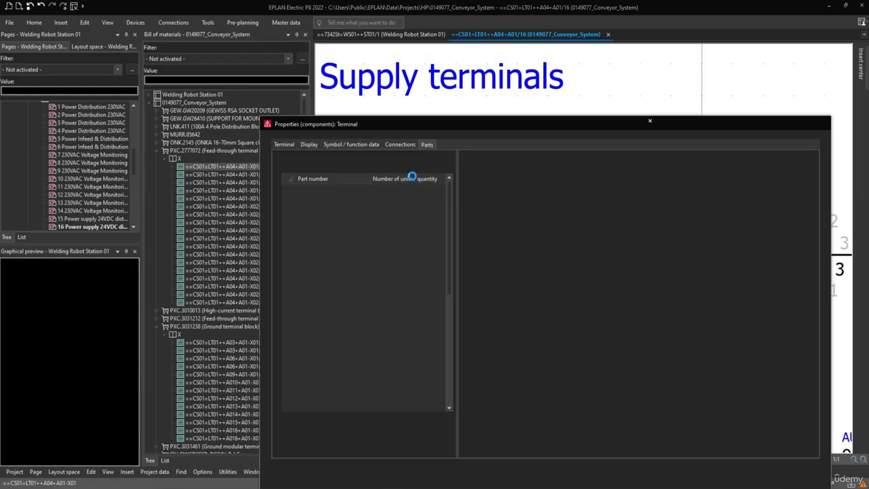
{"action": "key", "text": "Escape"}
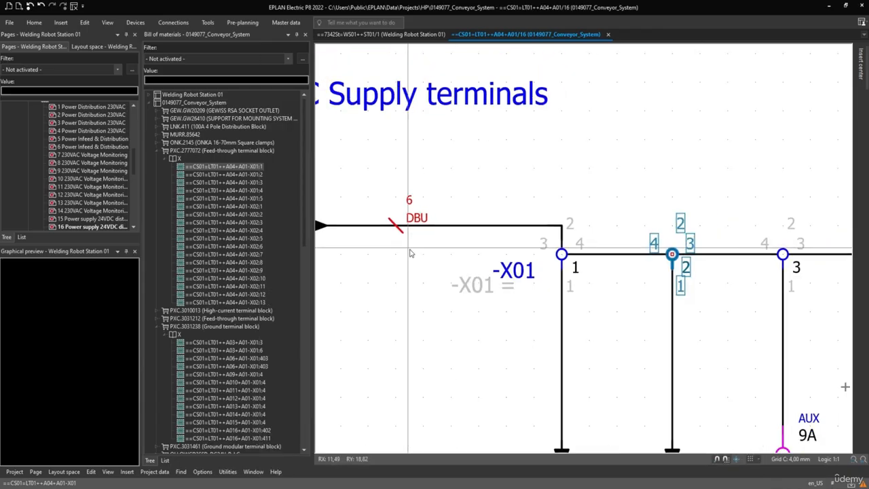
Step: Select all five -X01 supply terminals on the schematic and check the part assigned to them in their shared properties
{"action": "scroll", "coordinate": [472, 271], "scroll_direction": "down", "scroll_amount": 4}
{"action": "middle_click_drag", "start_coordinate": [493, 270], "coordinate": [428, 267]}
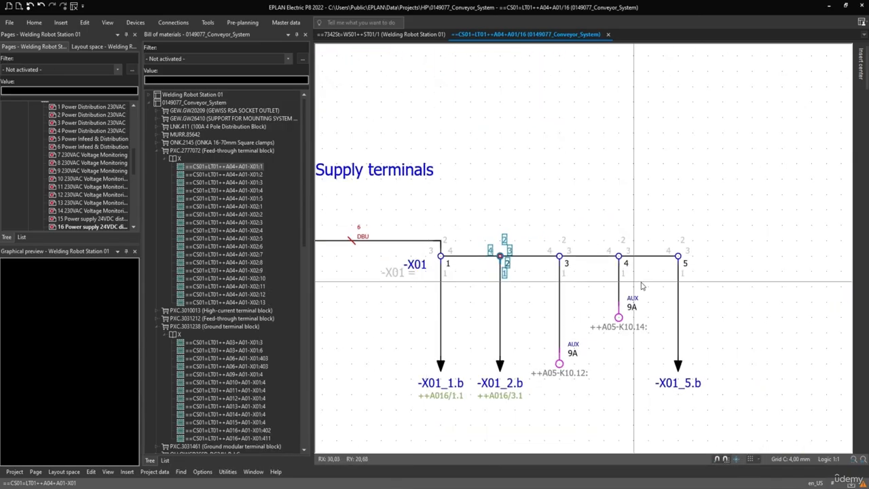
{"action": "left_click", "coordinate": [720, 261]}
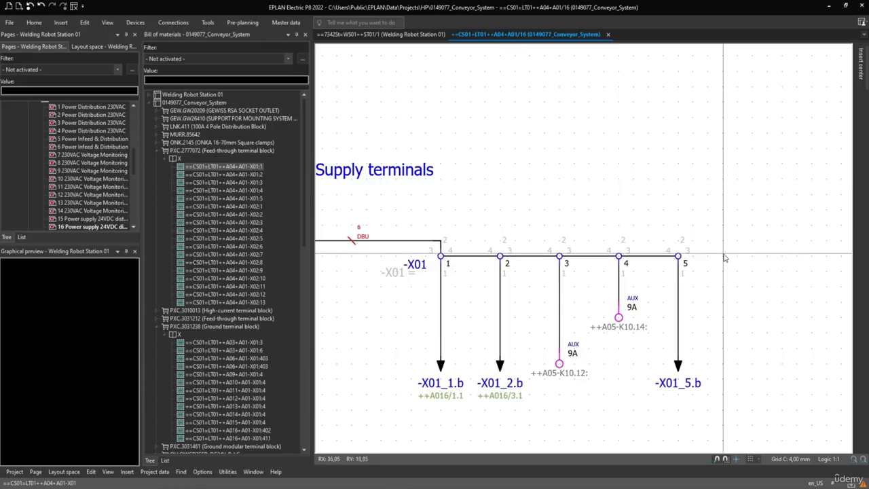
{"action": "left_click_drag", "start_coordinate": [724, 253], "coordinate": [442, 258]}
{"action": "left_click_drag", "start_coordinate": [757, 259], "coordinate": [440, 262]}
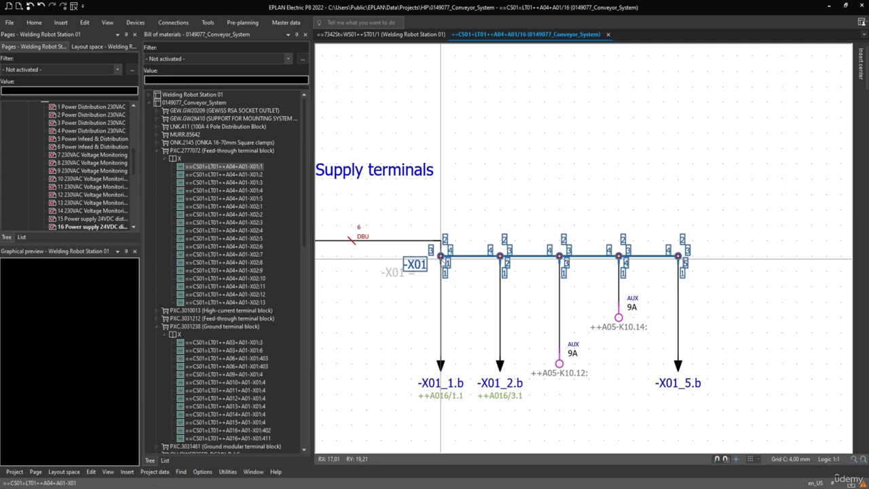
{"action": "right_click", "coordinate": [443, 264]}
{"action": "left_click", "coordinate": [478, 274]}
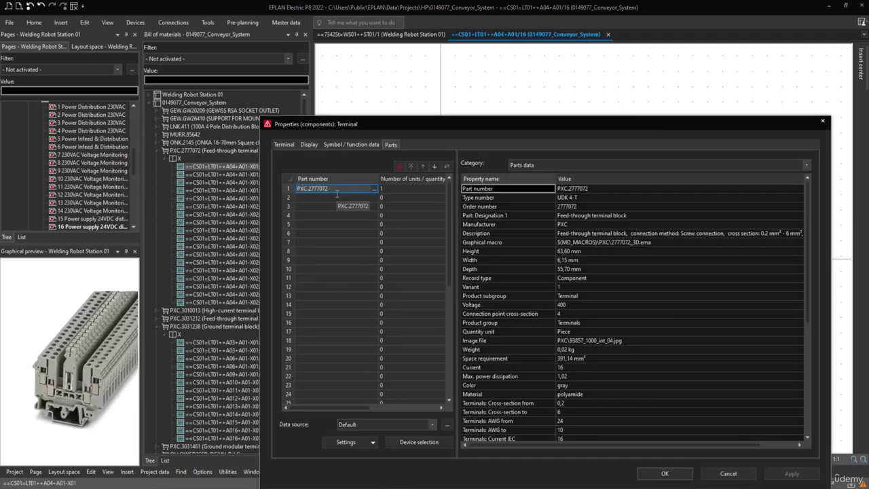
{"action": "left_click", "coordinate": [729, 474]}
Step: Collapse the 0149077_Conveyor_System project in the bill of materials navigator and close that navigator
{"action": "left_click", "coordinate": [177, 144]}
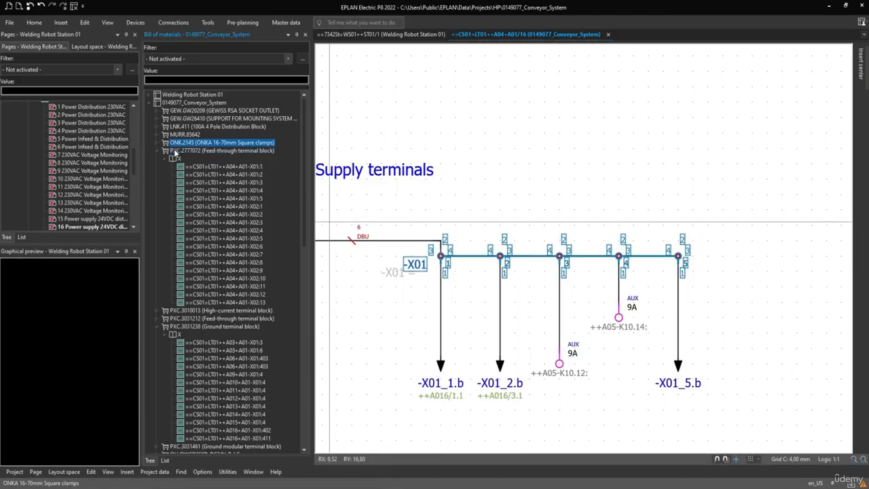
{"action": "right_click", "coordinate": [175, 154]}
{"action": "left_click", "coordinate": [200, 113]}
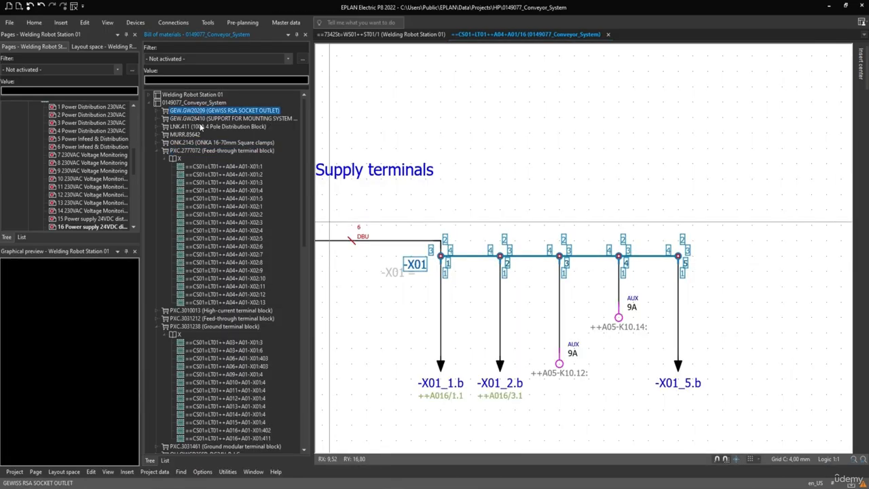
{"action": "left_click", "coordinate": [149, 102]}
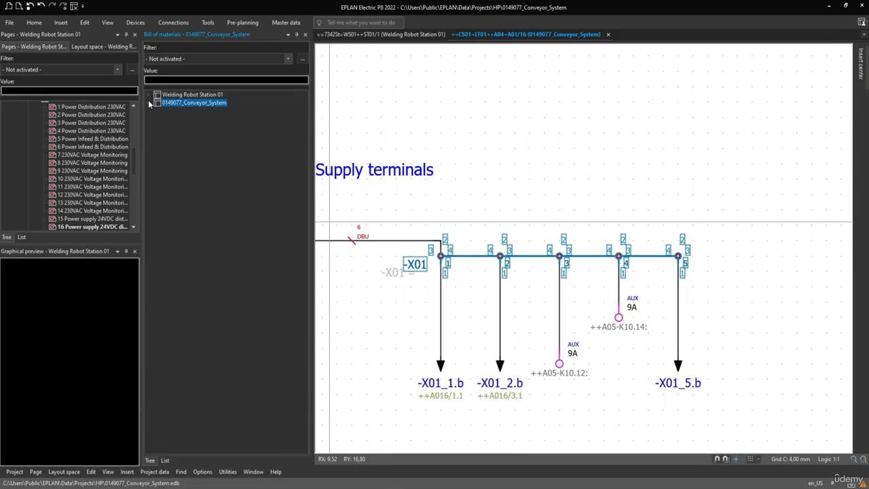
{"action": "left_click", "coordinate": [306, 35]}
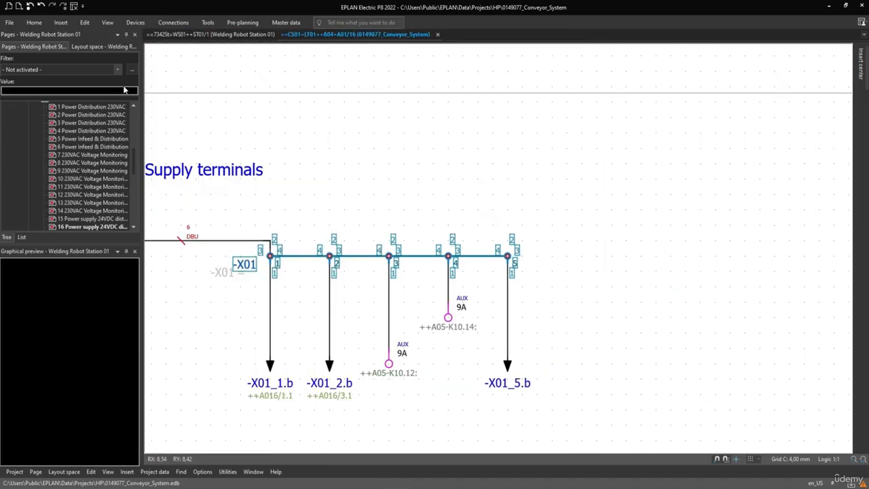
Step: Review the list of available navigators, including terminal strips, plugs, topology, interruption points and wire harness
{"action": "left_click", "coordinate": [135, 22]}
{"action": "left_click", "coordinate": [14, 59]}
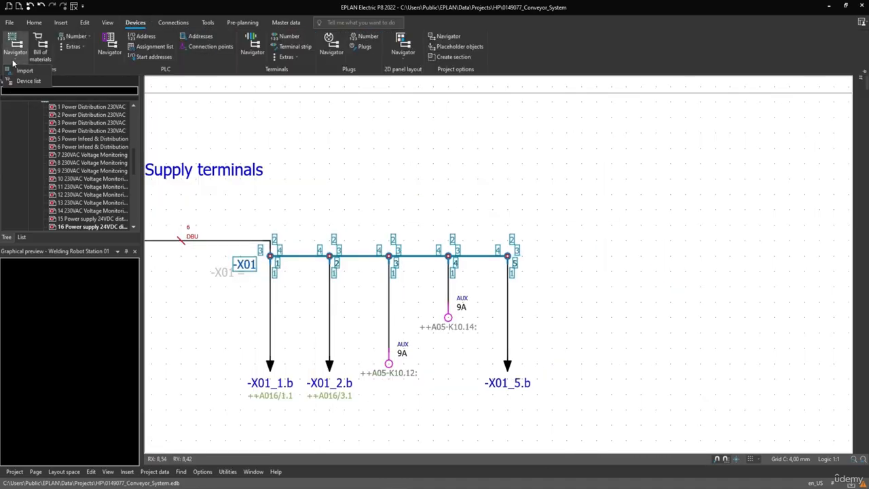
{"action": "left_click", "coordinate": [114, 23]}
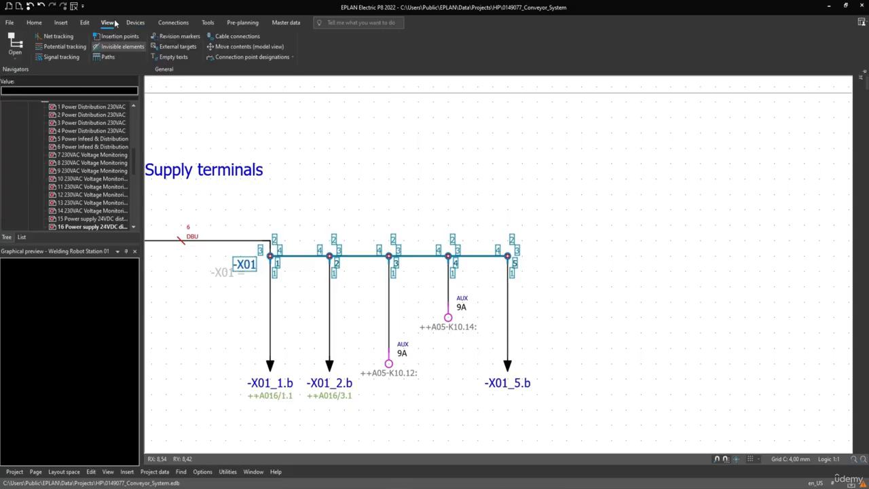
{"action": "left_click", "coordinate": [15, 53]}
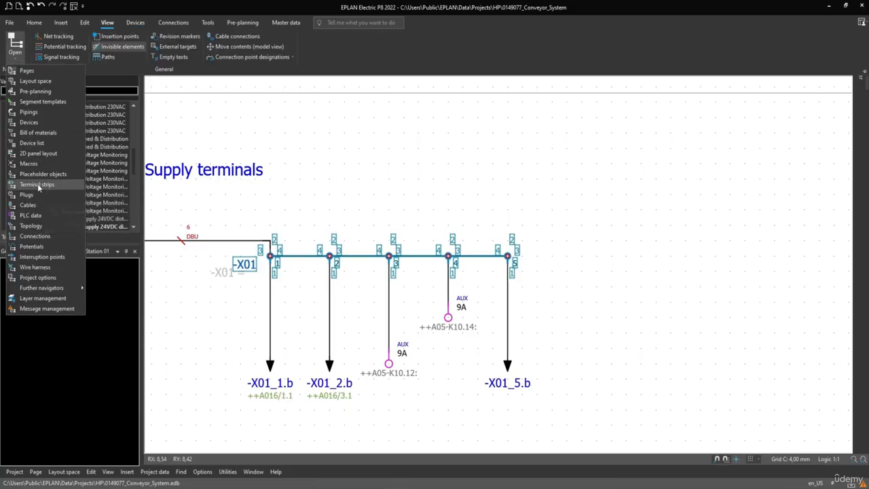
{"action": "mouse_move", "coordinate": [28, 198]}
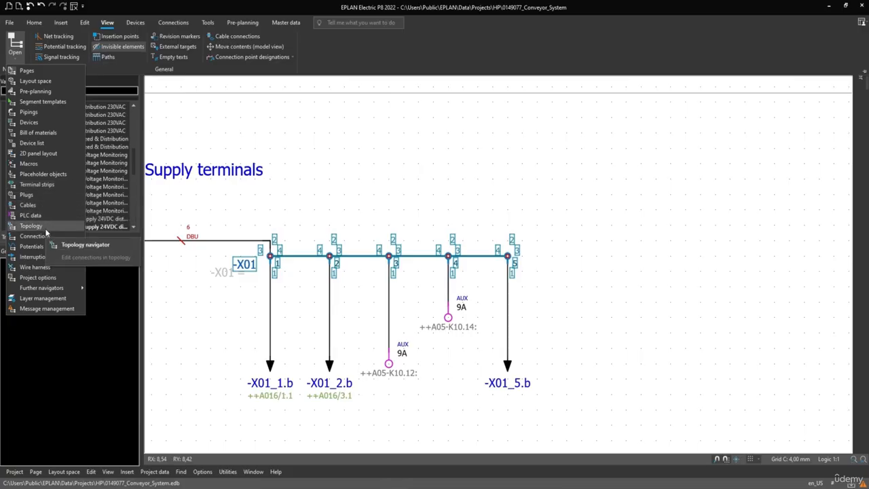
{"action": "mouse_move", "coordinate": [22, 219]}
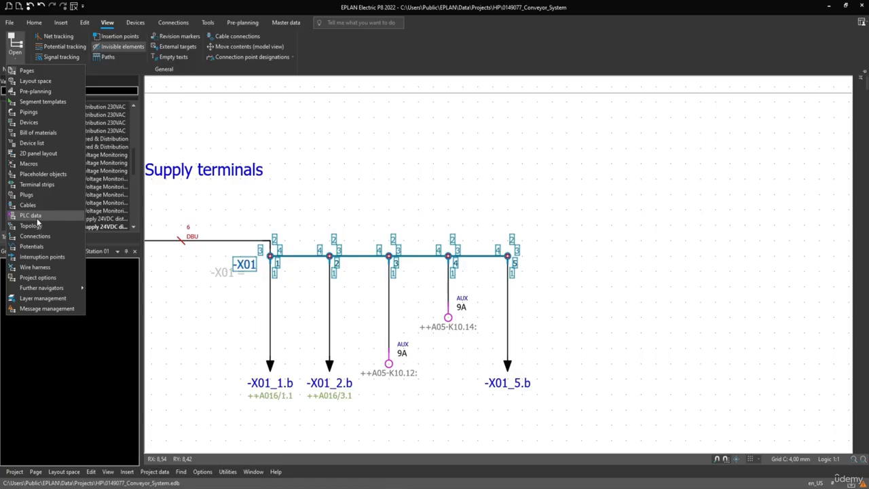
{"action": "left_click", "coordinate": [33, 258]}
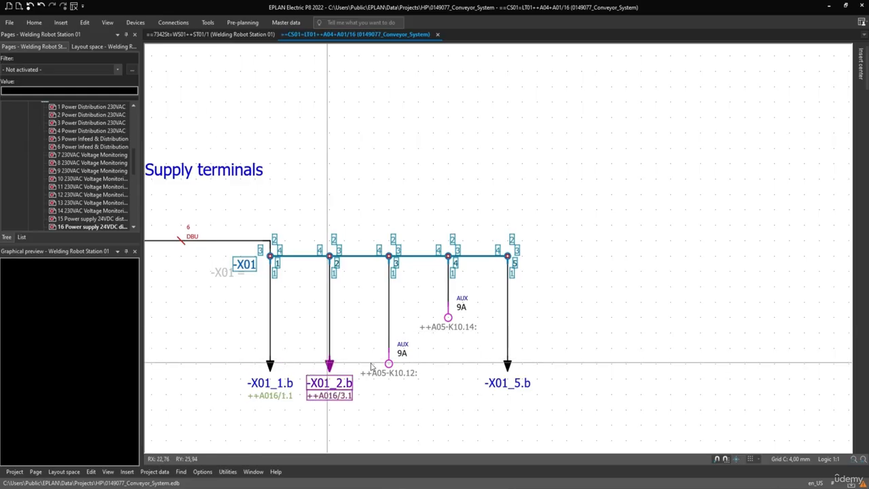
Step: Examine interruption points -X01_5.b and -X01_2.b below the 24VDC supply terminals, comparing their cross-references
{"action": "left_click", "coordinate": [508, 369]}
{"action": "middle_click_drag", "start_coordinate": [454, 407], "coordinate": [534, 363]}
{"action": "left_click", "coordinate": [419, 304]}
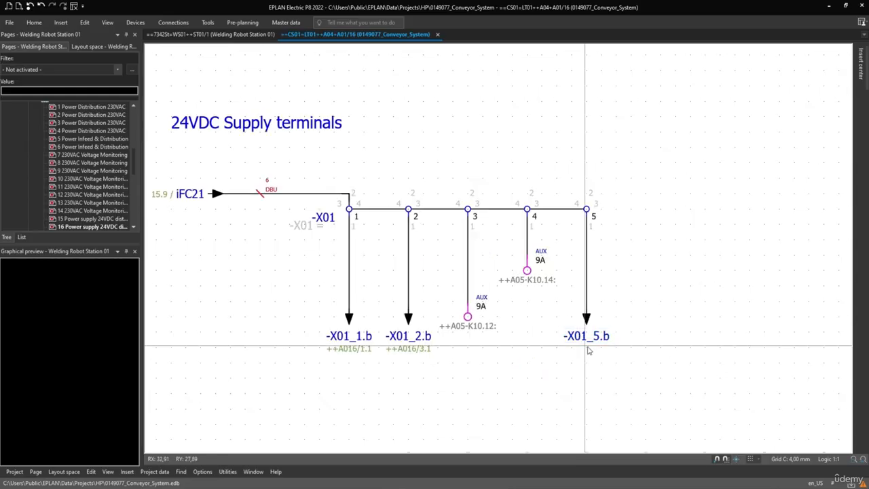
{"action": "left_click", "coordinate": [606, 336]}
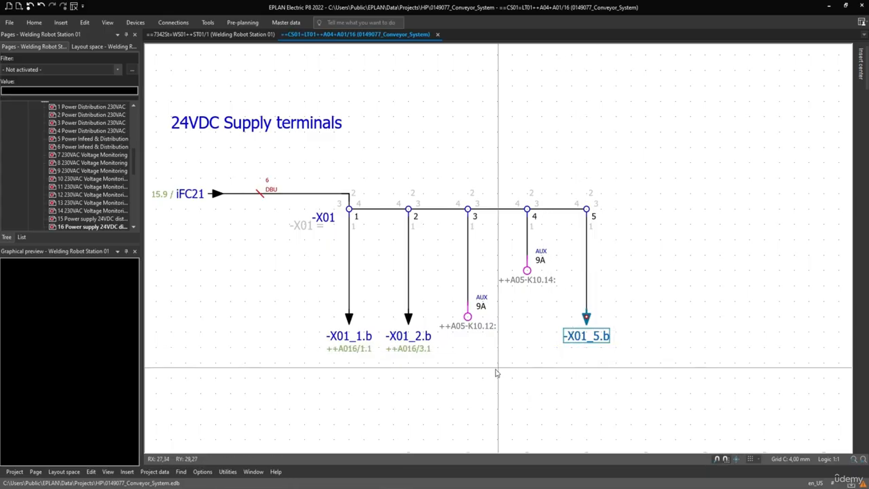
{"action": "left_click_drag", "start_coordinate": [432, 373], "coordinate": [383, 348]}
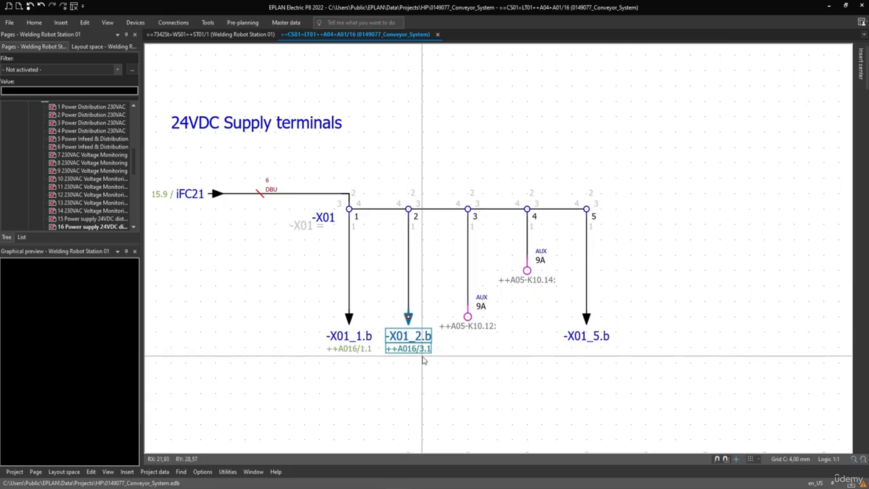
{"action": "left_click", "coordinate": [424, 360]}
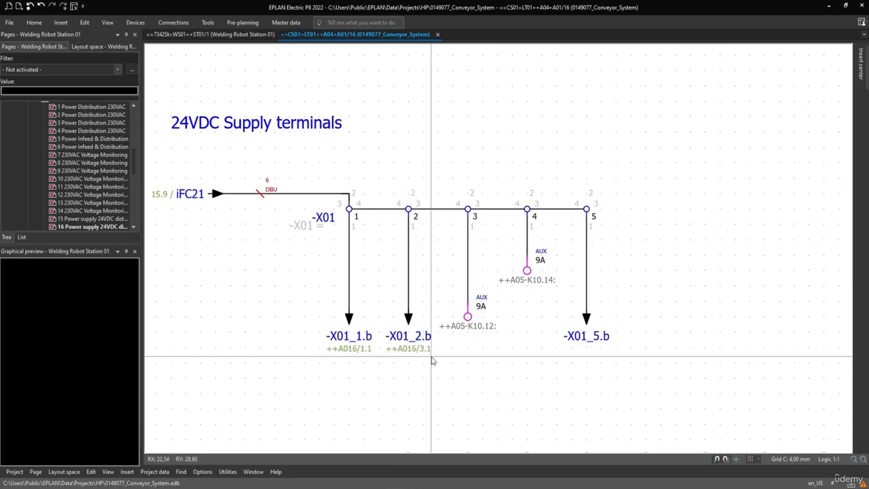
Step: Select interruption point -X01_2.b on the schematic and open the interruption points navigator
{"action": "left_click", "coordinate": [408, 336]}
{"action": "left_click", "coordinate": [108, 23]}
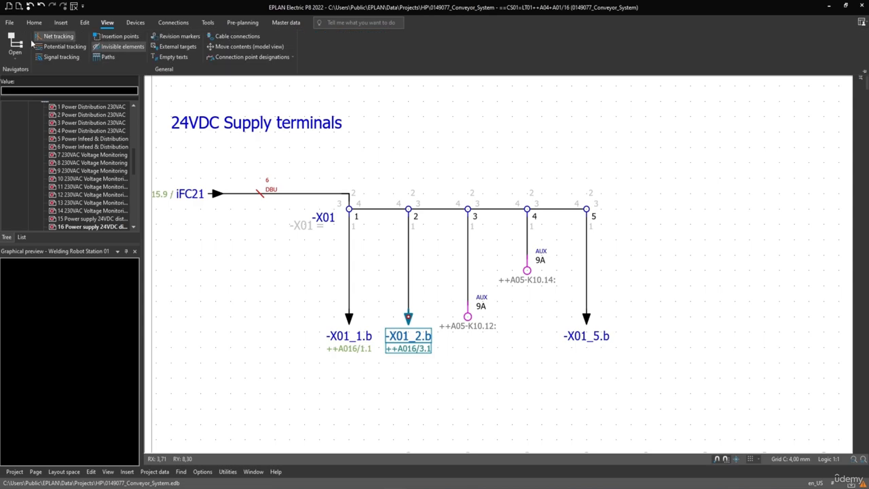
{"action": "left_click", "coordinate": [15, 48]}
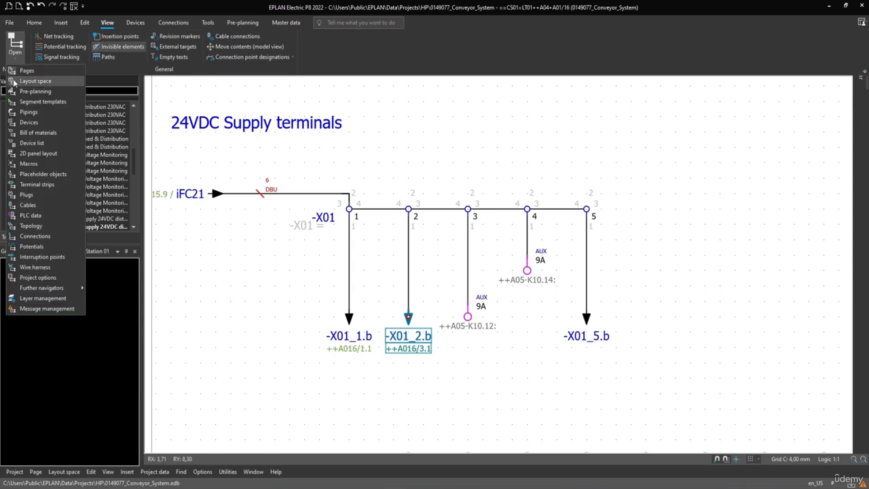
{"action": "left_click", "coordinate": [50, 258]}
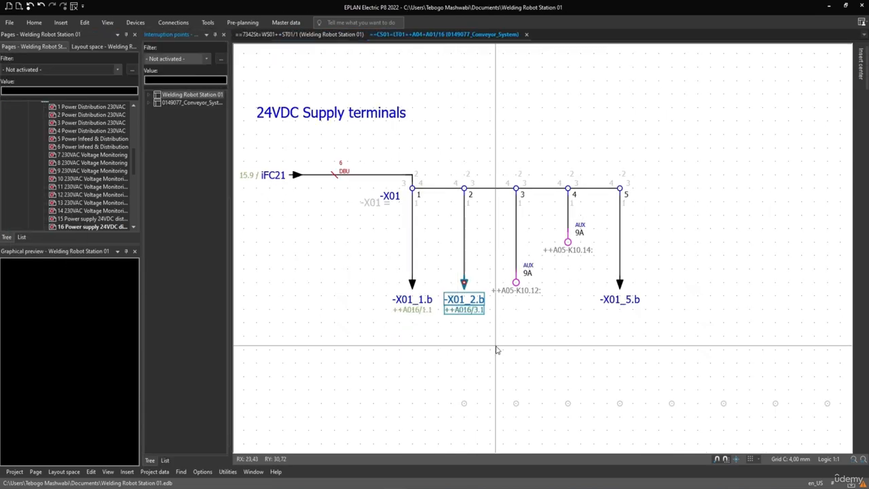
Step: Synchronize the selection of -X01_2.b with the interruption points navigator and widen the navigator to show the full designations
{"action": "right_click", "coordinate": [460, 305]}
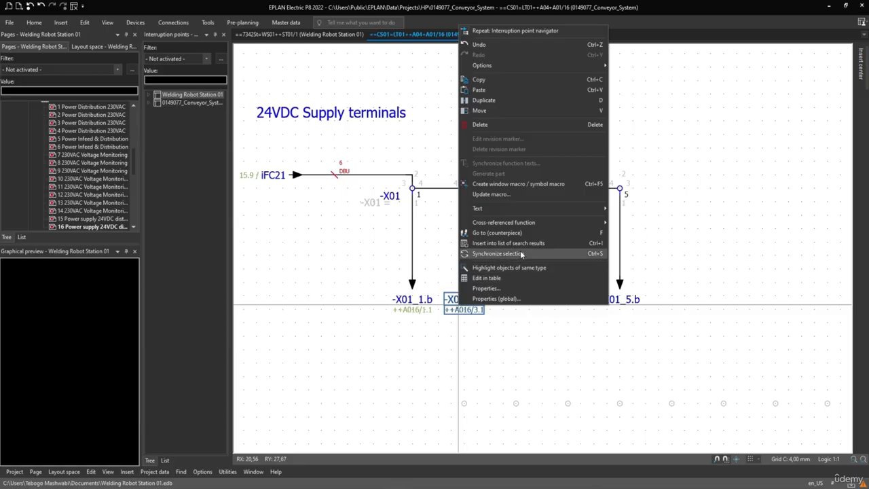
{"action": "left_click", "coordinate": [520, 254]}
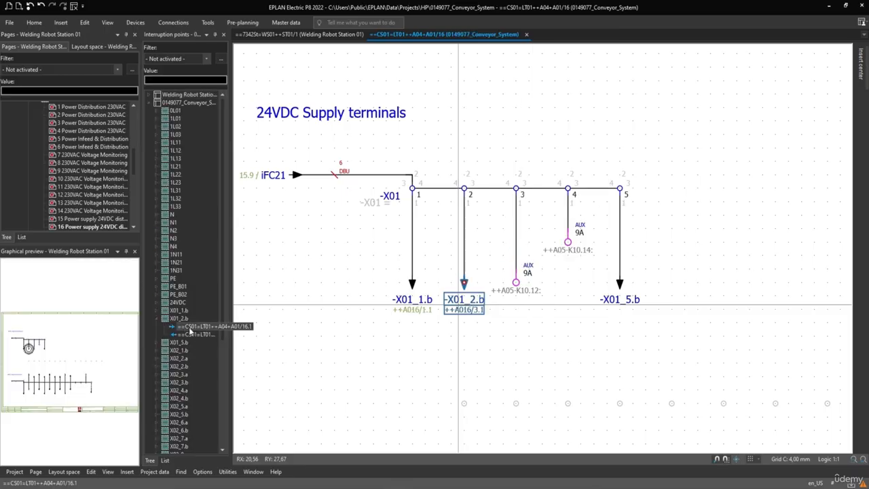
{"action": "left_click_drag", "start_coordinate": [231, 336], "coordinate": [355, 336]}
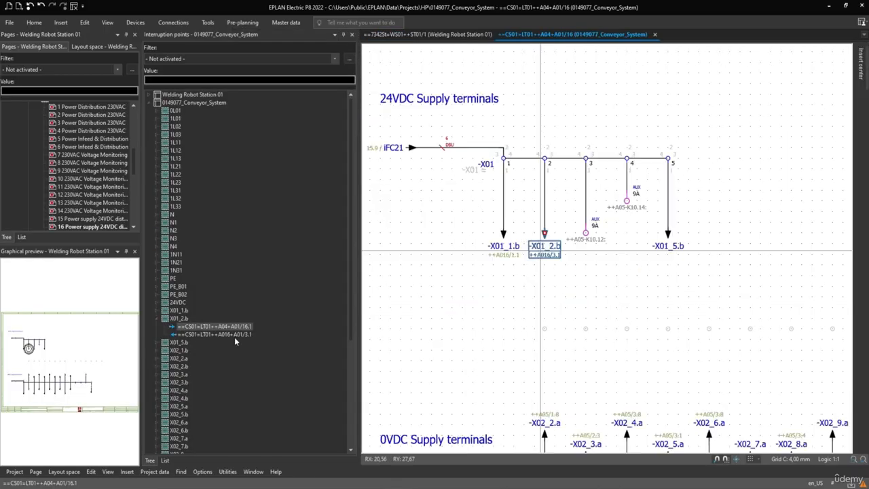
Step: Jump from navigator entry ==CS01=LT01++A016+A01/3.1 of X01_2.b to its schematic page and select interruption points -X02_10.b and -X01_2.b there
{"action": "left_click", "coordinate": [226, 334]}
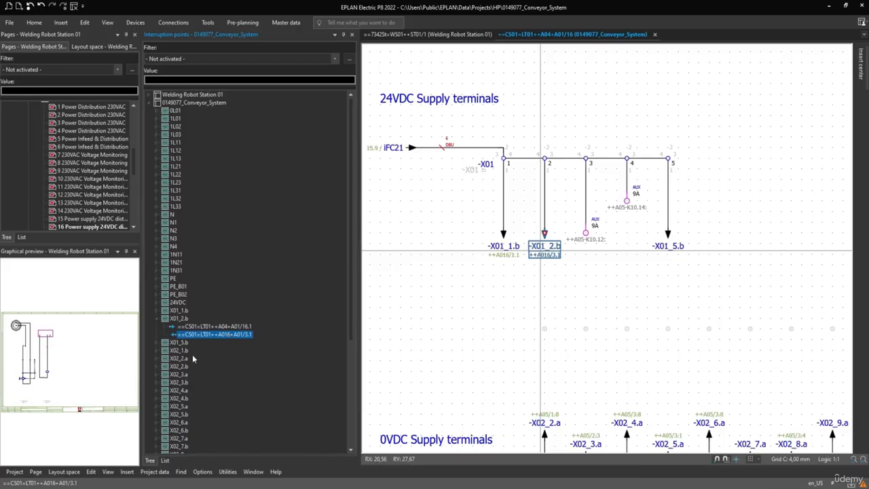
{"action": "right_click", "coordinate": [211, 336]}
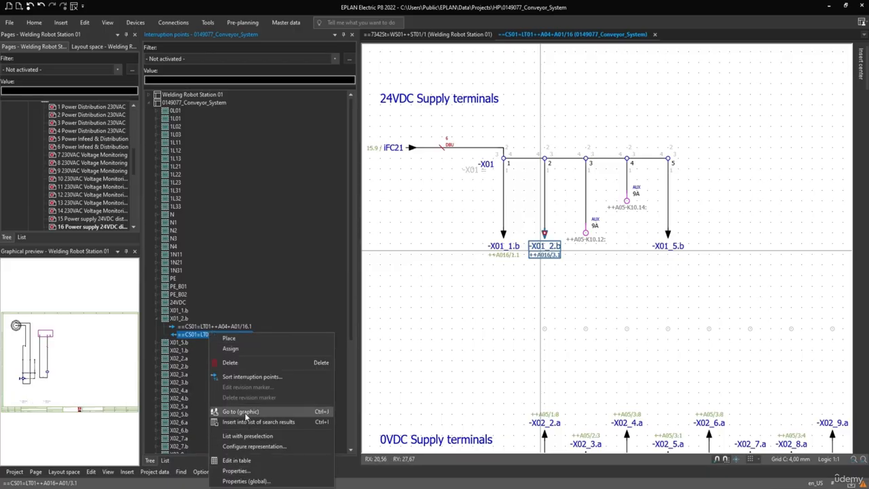
{"action": "left_click", "coordinate": [253, 410]}
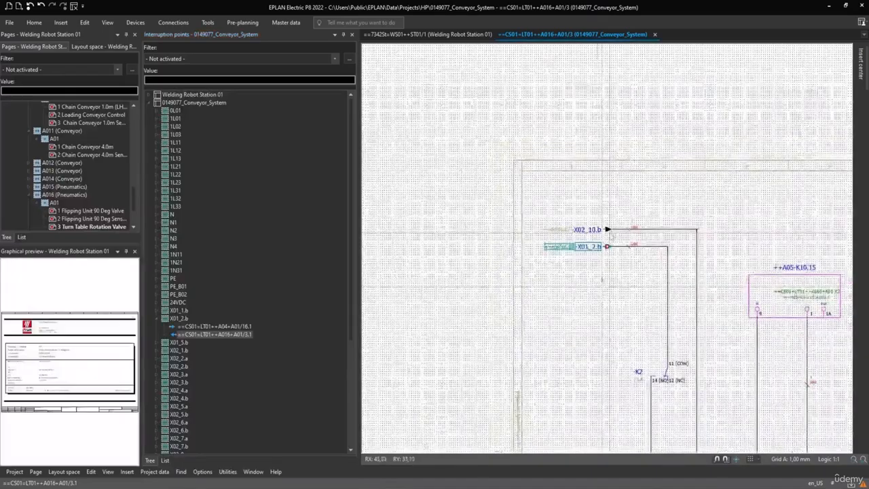
{"action": "left_click", "coordinate": [514, 257]}
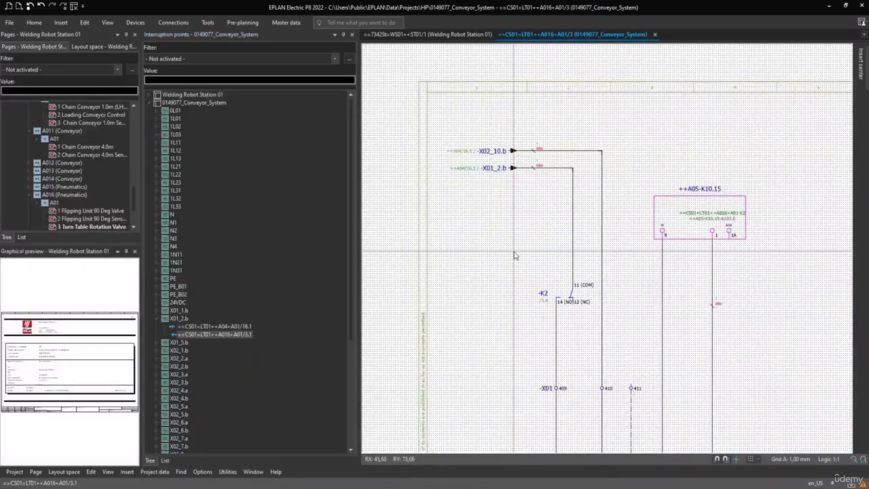
{"action": "key", "text": "ctrl+shift+F6"}
{"action": "middle_click_drag", "start_coordinate": [493, 262], "coordinate": [464, 241]}
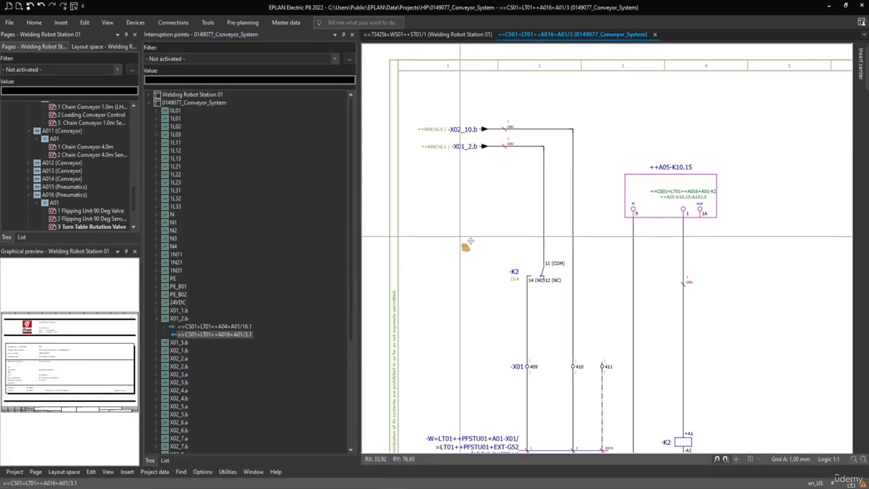
{"action": "left_click_drag", "start_coordinate": [485, 111], "coordinate": [434, 173]}
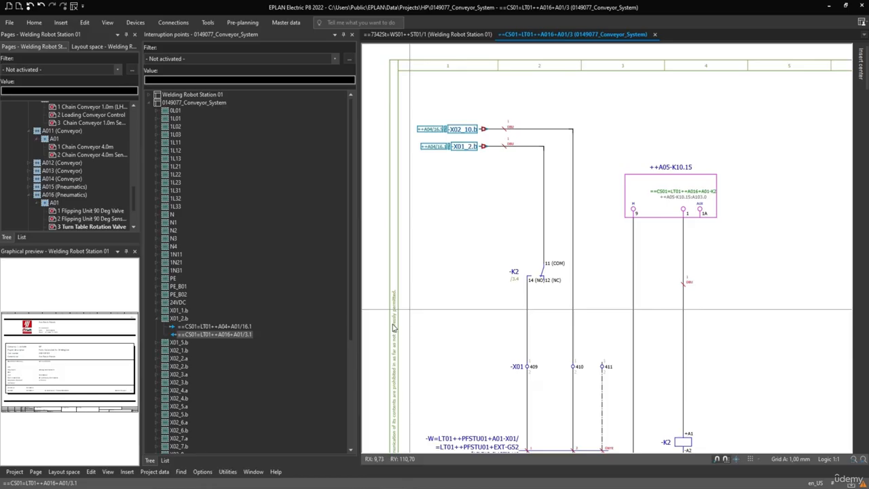
Step: Compare the graphical previews of X01_2.b's two entries, ++A04+A01/16.1 and ++A016+A01/3.1
{"action": "left_click", "coordinate": [207, 326]}
{"action": "left_click", "coordinate": [207, 332]}
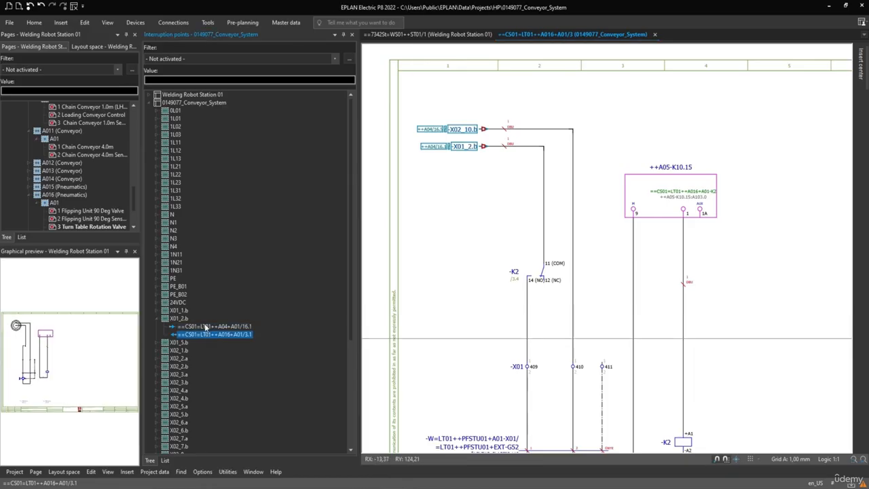
{"action": "left_click", "coordinate": [204, 327]}
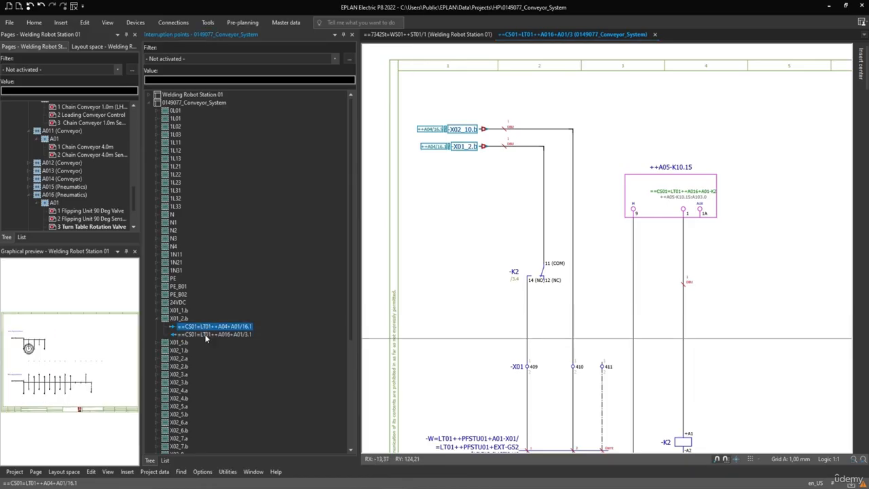
{"action": "left_click", "coordinate": [207, 335]}
Step: Inspect the displayed DT in the properties of X01_2.b's entry ==CS01=LT01++A04+A01/16.1, then close the properties
{"action": "right_click", "coordinate": [204, 328]}
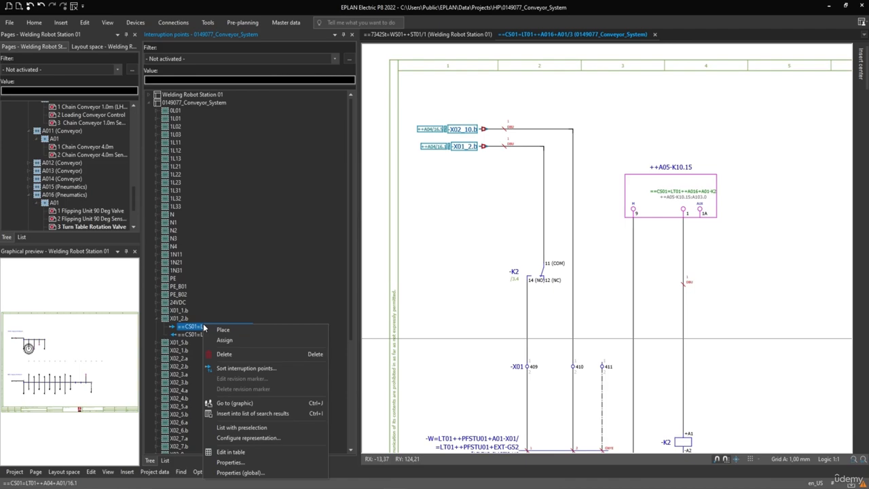
{"action": "left_click", "coordinate": [230, 462]}
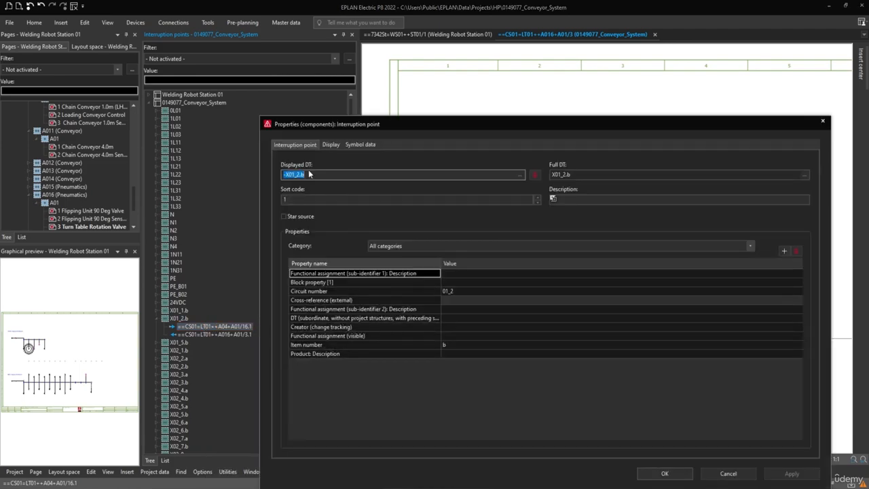
{"action": "left_click", "coordinate": [311, 174]}
{"action": "double_click", "coordinate": [310, 175]}
{"action": "left_click", "coordinate": [665, 473]}
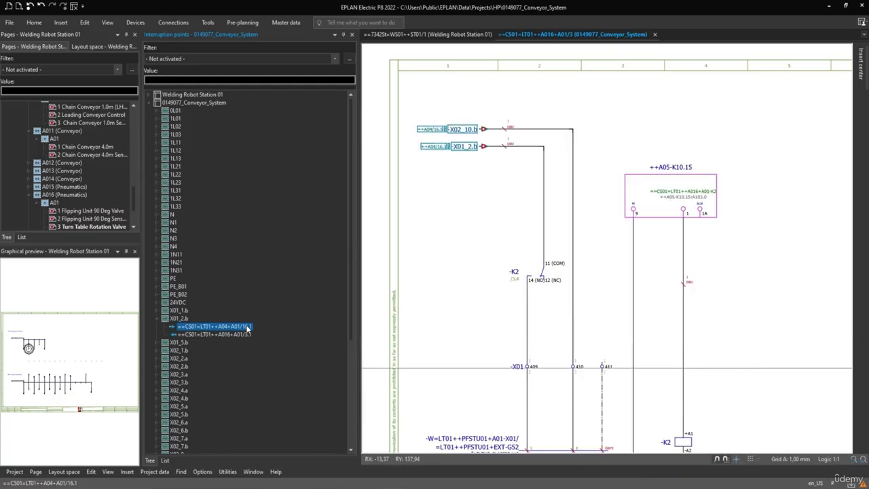
Step: Browse further entries in the interruption points navigator, including N, 1N11, PE_B02 and X02_3.b
{"action": "left_click", "coordinate": [229, 335]}
{"action": "left_click", "coordinate": [171, 214]}
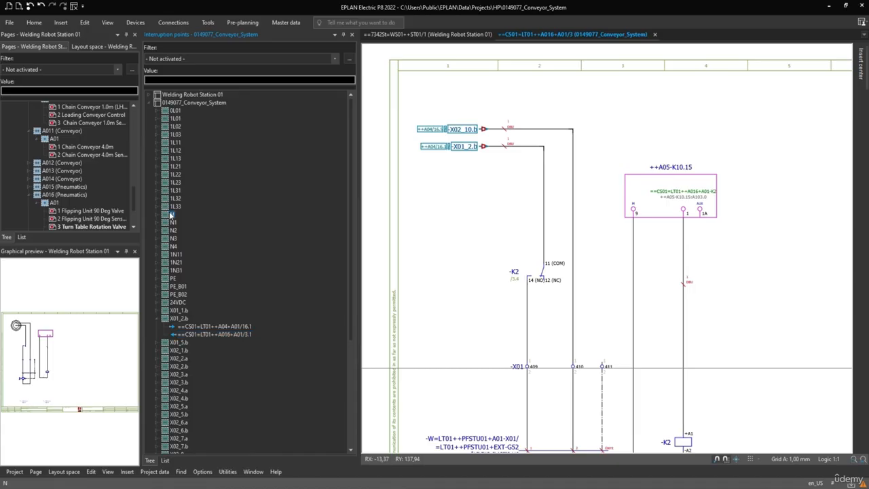
{"action": "left_click", "coordinate": [171, 255]}
{"action": "left_click", "coordinate": [178, 295]}
{"action": "left_click", "coordinate": [182, 383]}
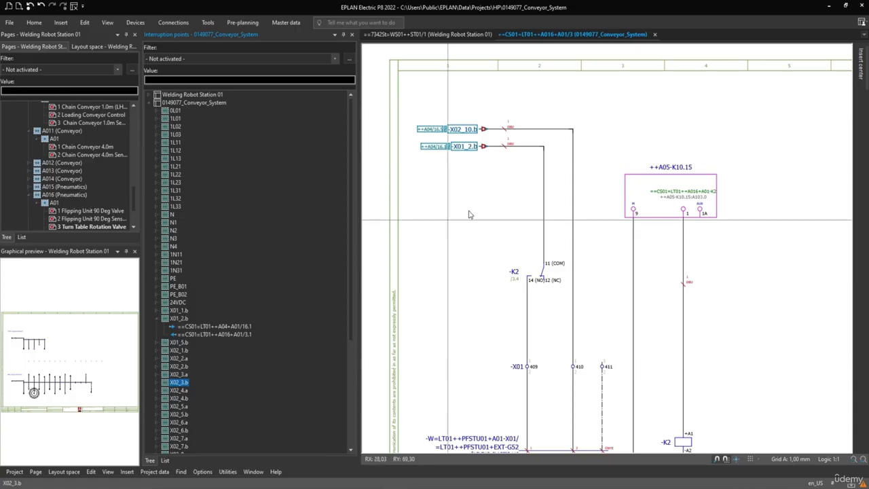
Step: Follow interruption point -X02_10.b on the schematic to its counterpart below the 0VDC supply terminals
{"action": "left_click", "coordinate": [432, 130]}
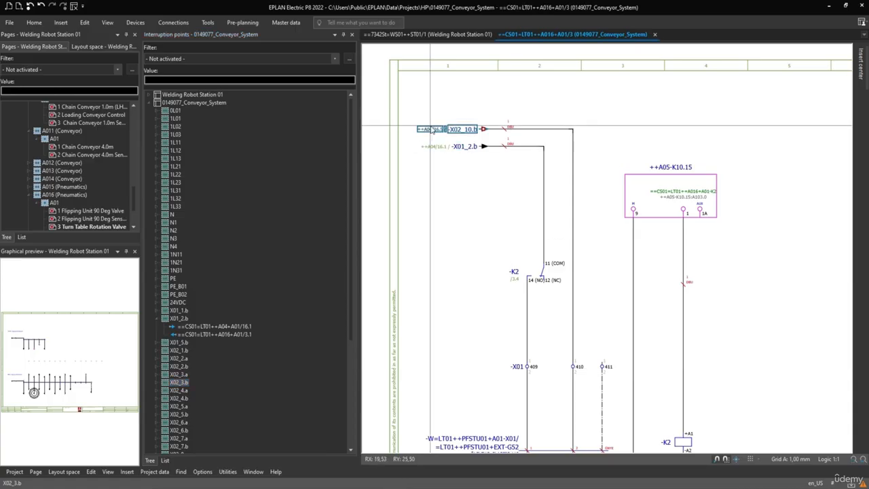
{"action": "key", "text": "f"}
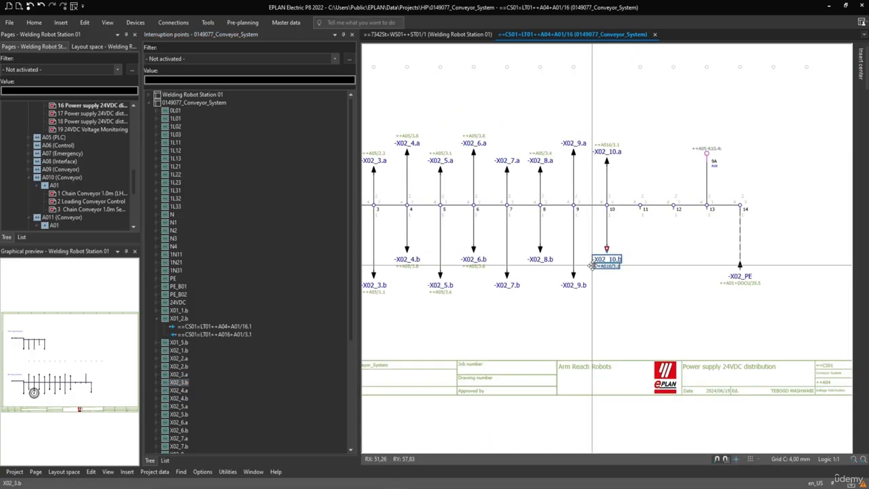
{"action": "key", "text": "f"}
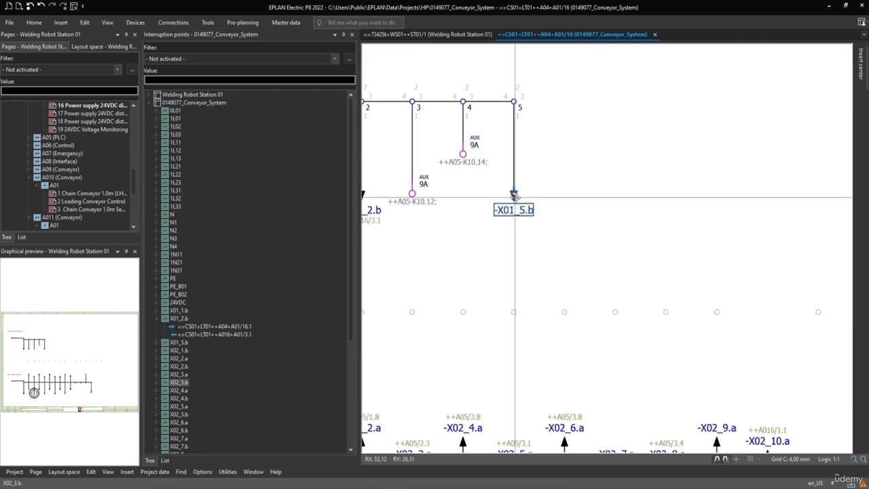
Step: Synchronize -X01_5.b with the interruption points navigator and compare its entry with the source and target entries of X01_2.b
{"action": "right_click", "coordinate": [514, 198]}
{"action": "left_click", "coordinate": [554, 426]}
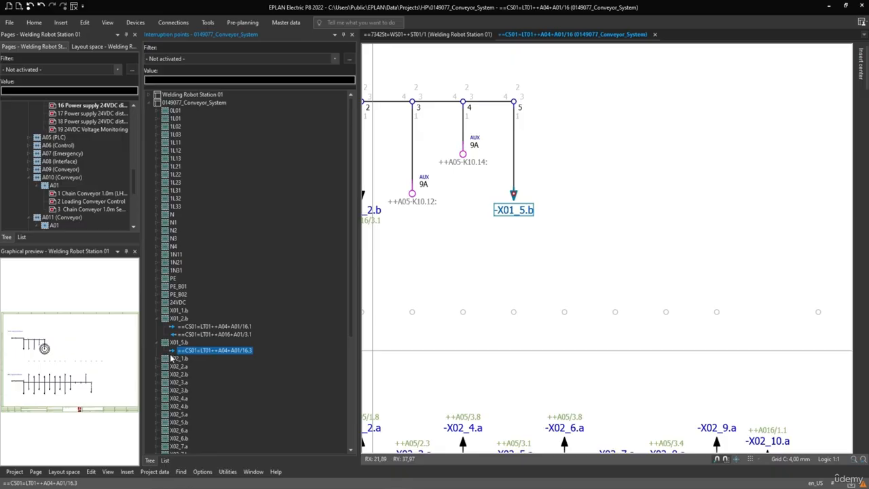
{"action": "left_click", "coordinate": [182, 327]}
{"action": "left_click", "coordinate": [181, 335]}
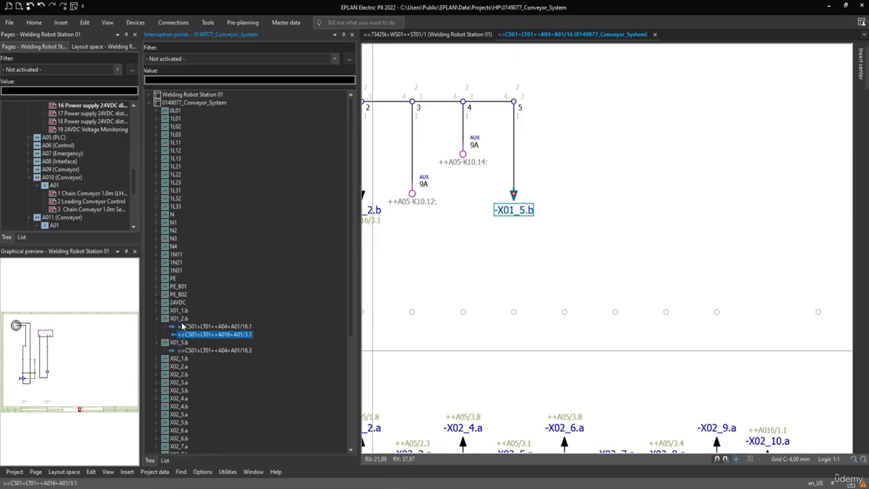
{"action": "left_click", "coordinate": [182, 321]}
{"action": "left_click", "coordinate": [184, 334]}
{"action": "left_click", "coordinate": [184, 328]}
{"action": "left_click", "coordinate": [183, 335]}
{"action": "left_click", "coordinate": [184, 328]}
{"action": "left_click", "coordinate": [183, 335]}
{"action": "left_click", "coordinate": [193, 327]}
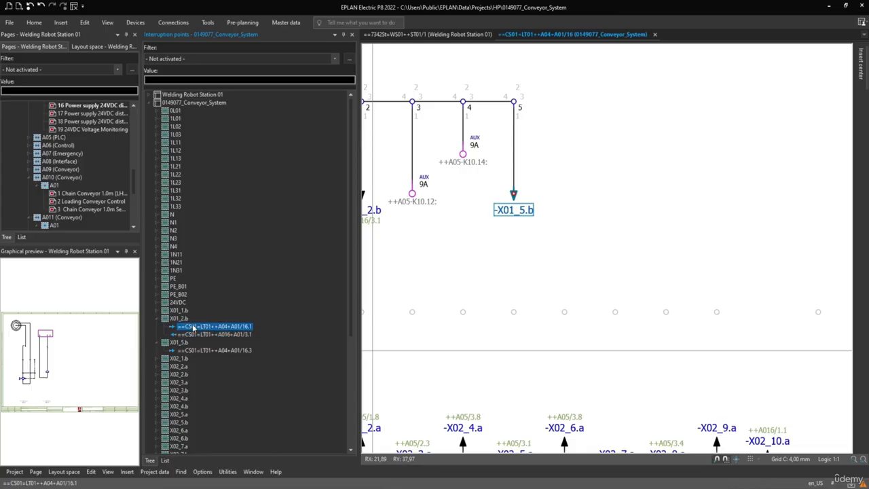
{"action": "left_click", "coordinate": [193, 335]}
{"action": "left_click", "coordinate": [193, 326]}
{"action": "left_click", "coordinate": [194, 335]}
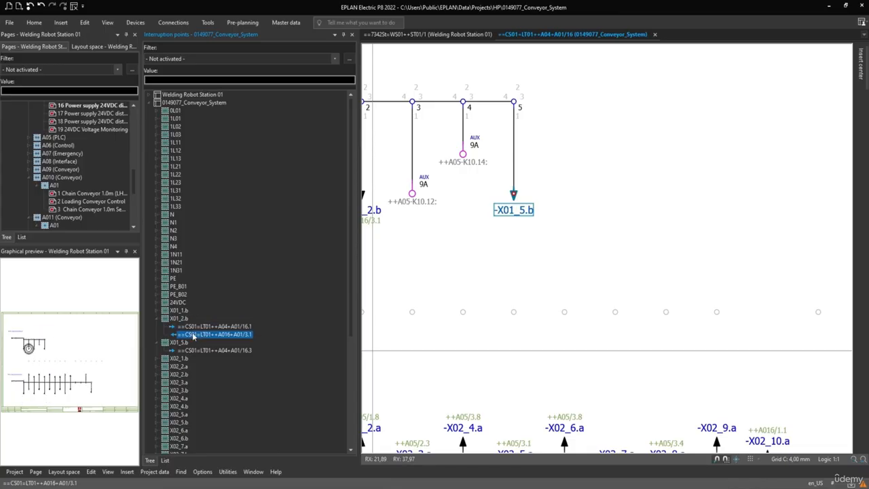
{"action": "left_click", "coordinate": [204, 351]}
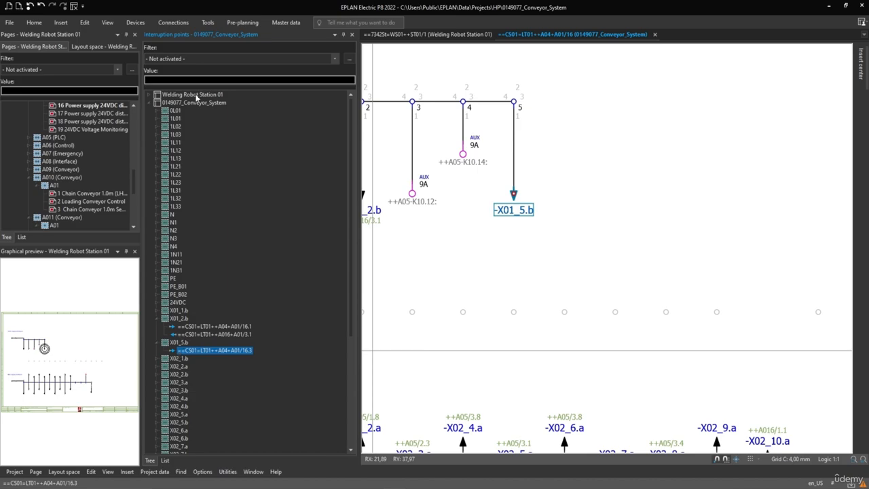
Step: Close the interruption points navigator and bring both the 24VDC and 0VDC supply terminals into view
{"action": "left_click", "coordinate": [351, 34]}
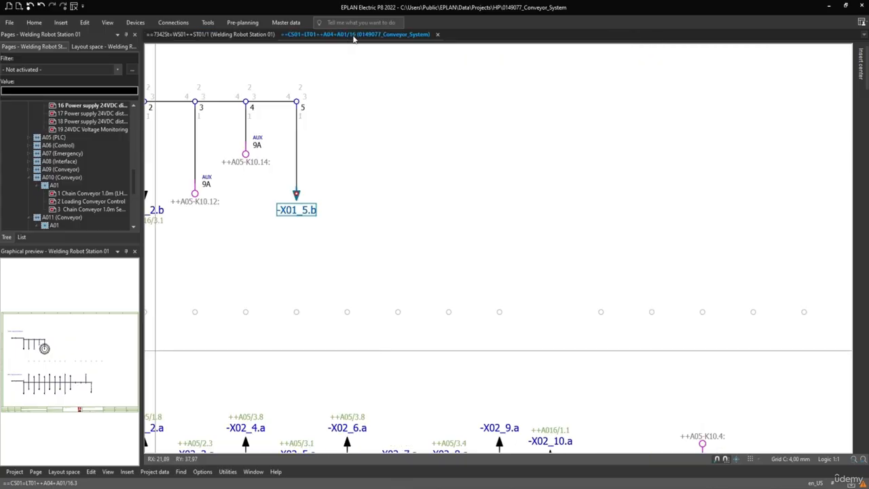
{"action": "scroll", "coordinate": [288, 178], "scroll_direction": "down", "scroll_amount": 3}
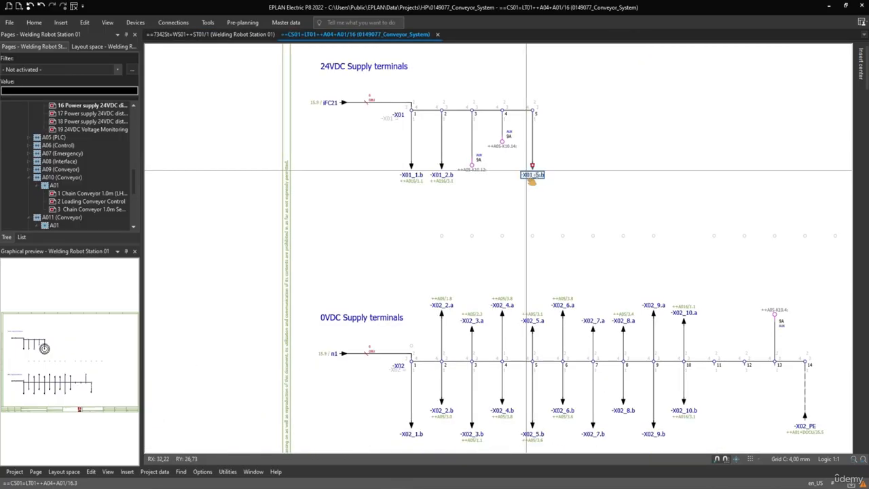
{"action": "scroll", "coordinate": [532, 182], "scroll_direction": "down", "scroll_amount": 2}
Step: Review the list of available navigators without opening one, and widen the pages navigator
{"action": "left_click", "coordinate": [107, 22]}
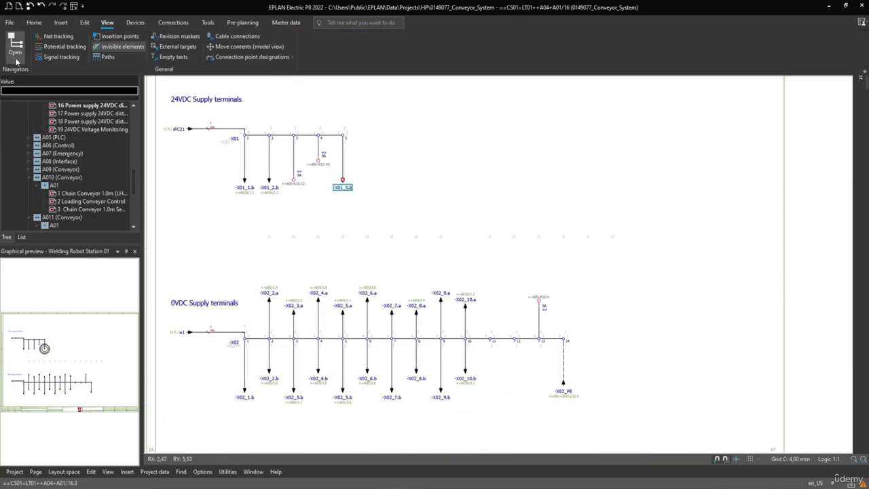
{"action": "left_click", "coordinate": [15, 59]}
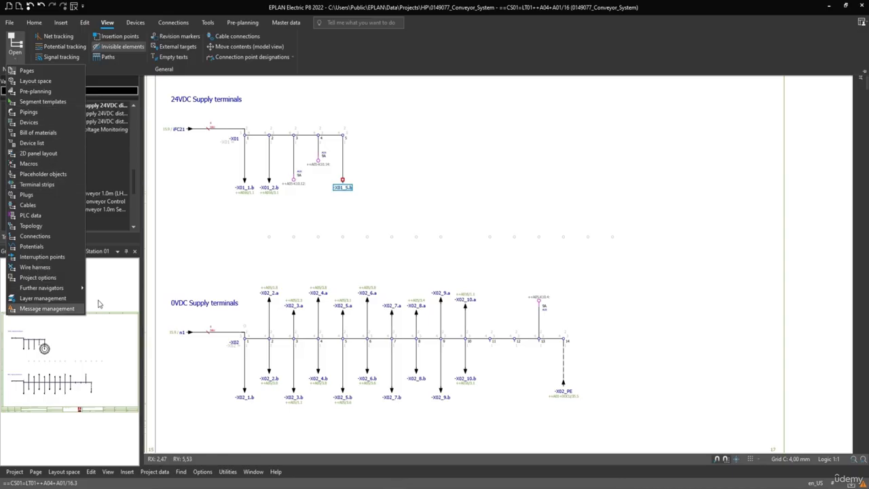
{"action": "left_click", "coordinate": [210, 221]}
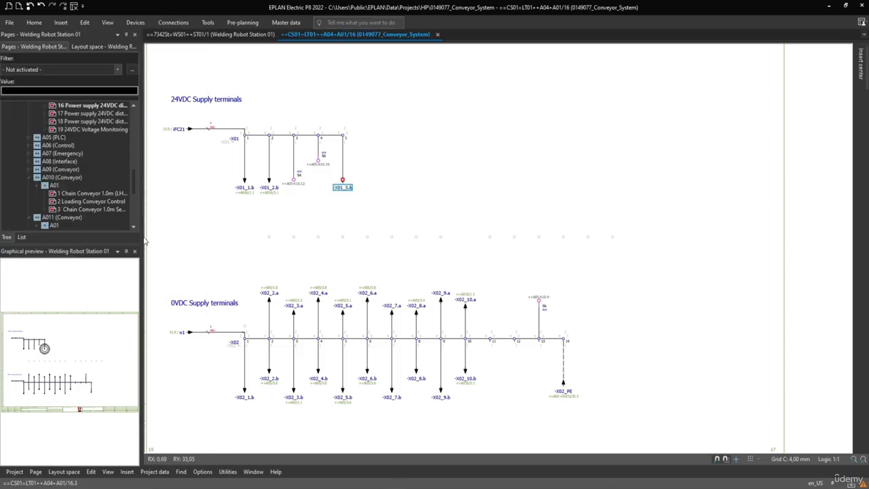
{"action": "left_click_drag", "start_coordinate": [140, 235], "coordinate": [171, 235]}
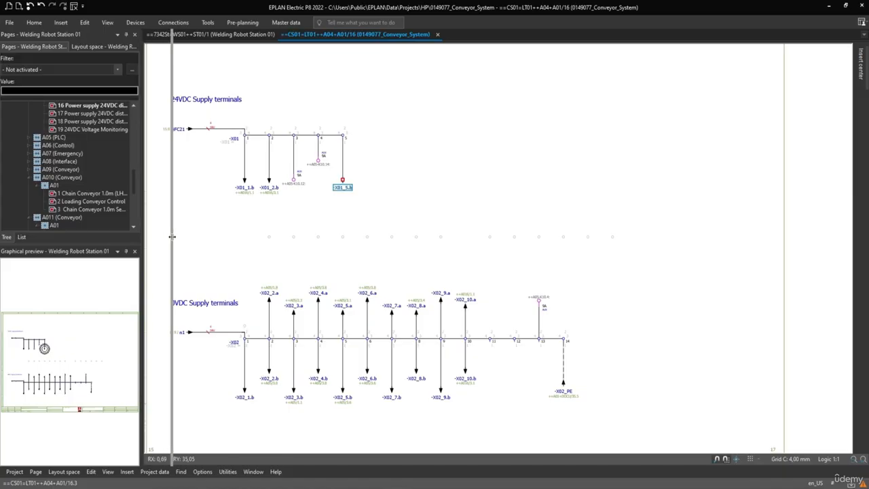